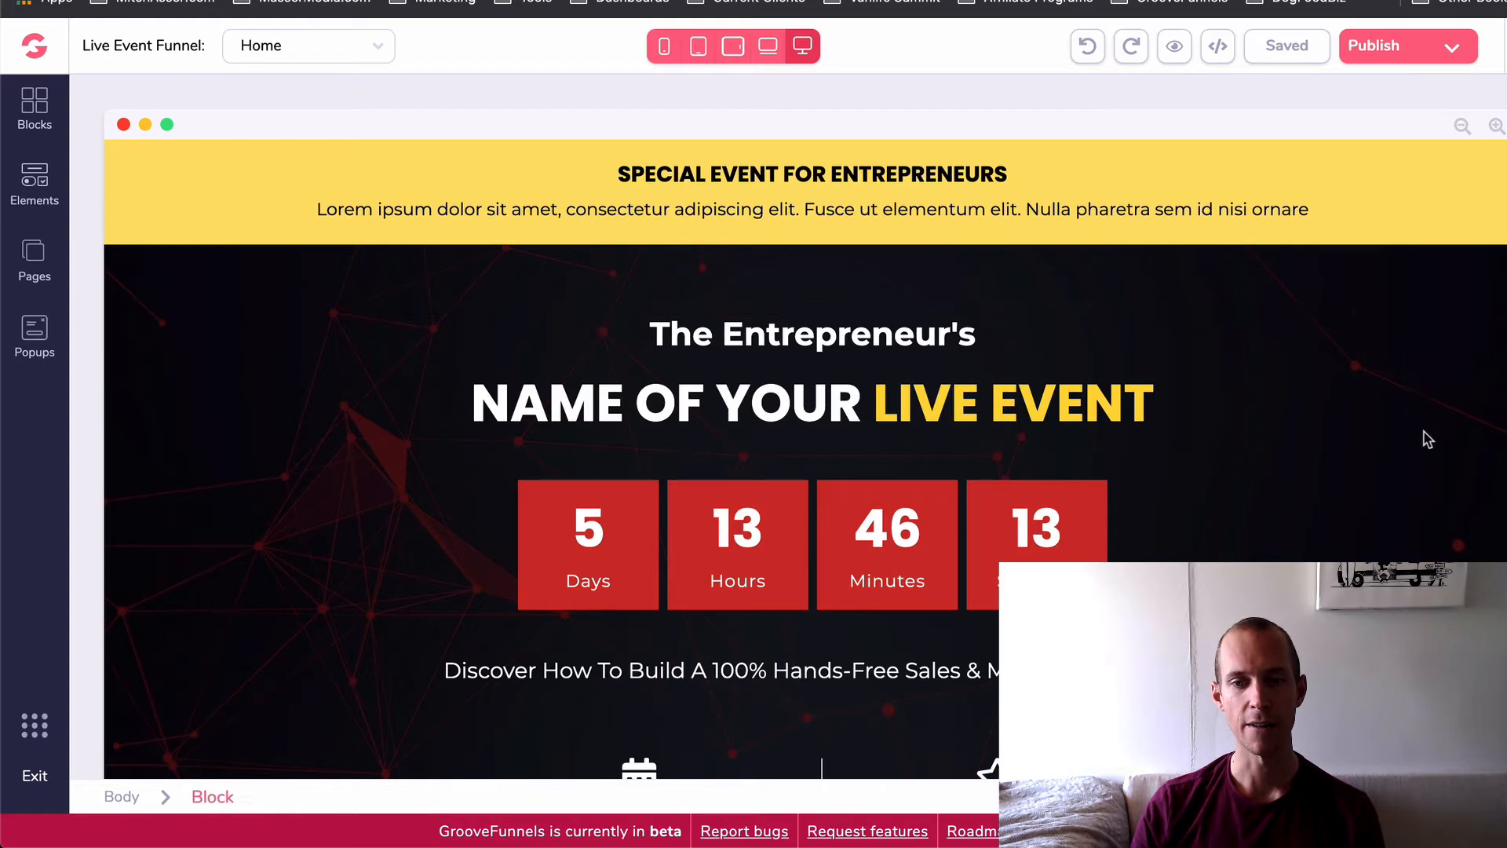
- Examine the Home page's opening section, from the yellow event banner and countdown timer to the event details and ticket button
scroll(1425, 438, down, 2)
scroll(1425, 437, up, 2)
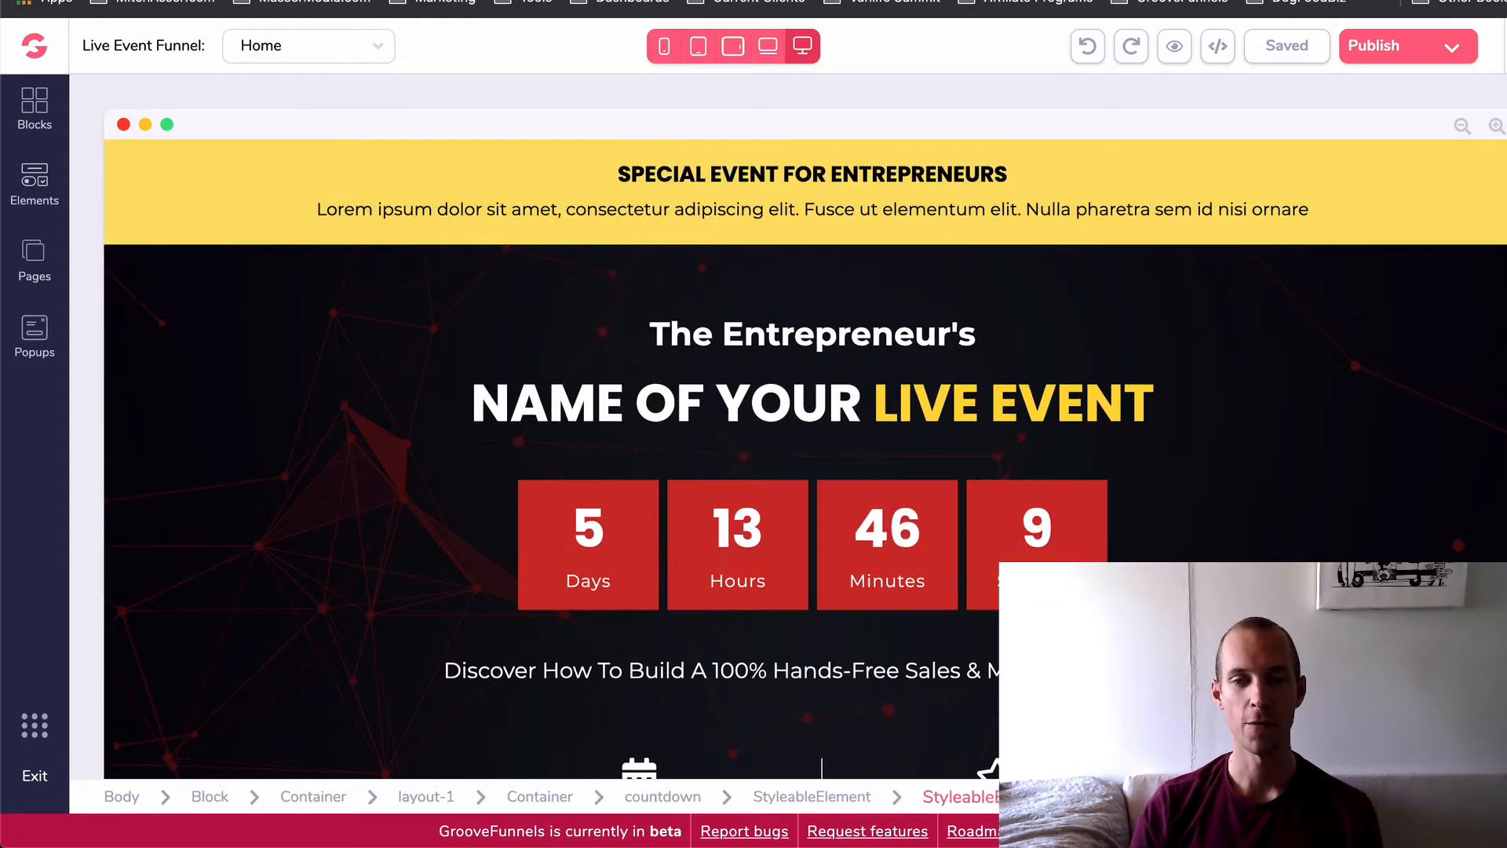
scroll(1422, 435, down, 2)
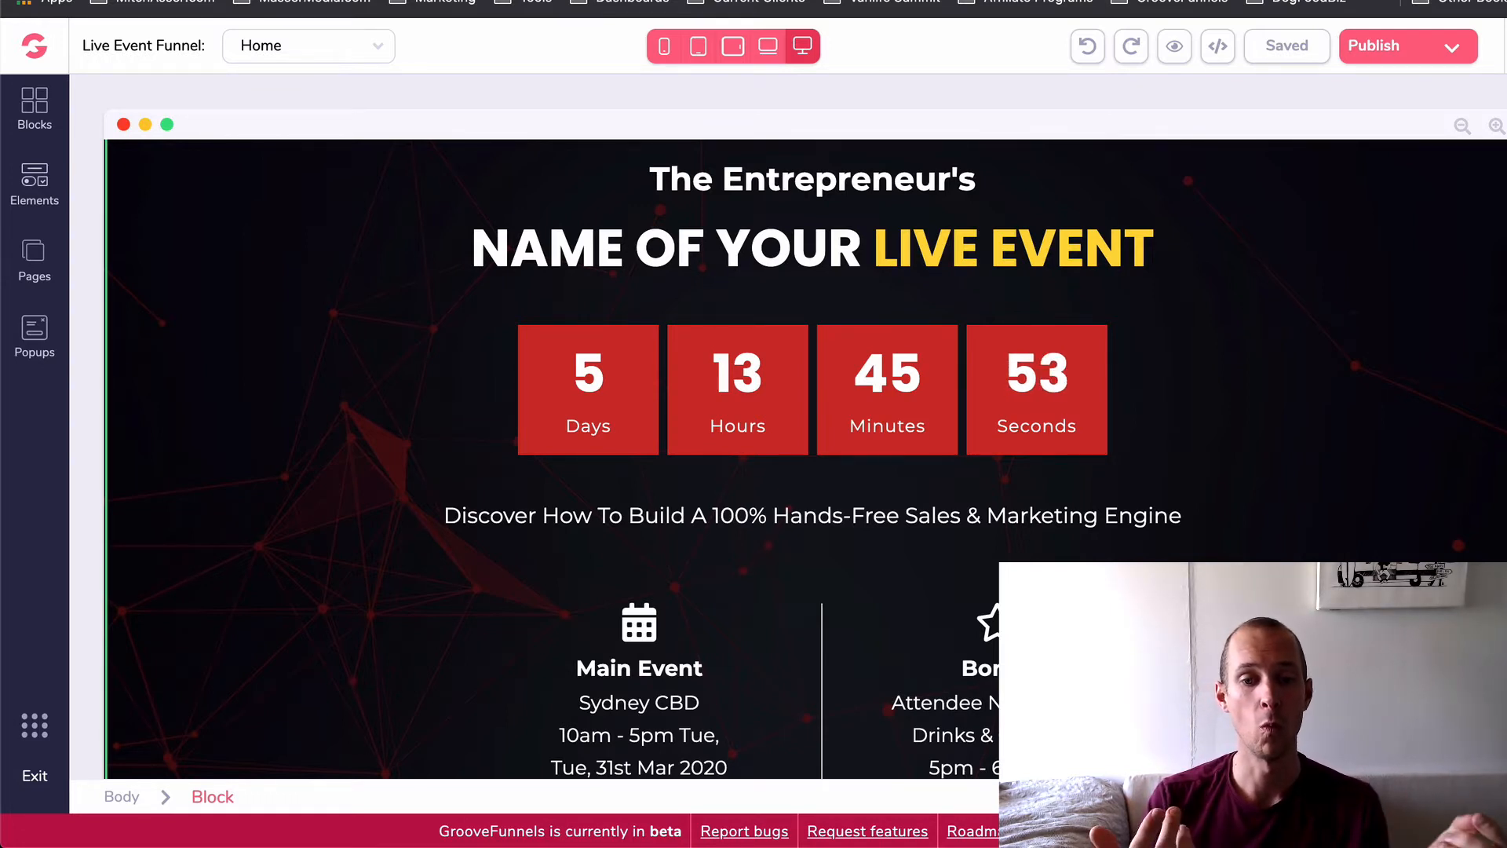
scroll(1346, 545, down, 1)
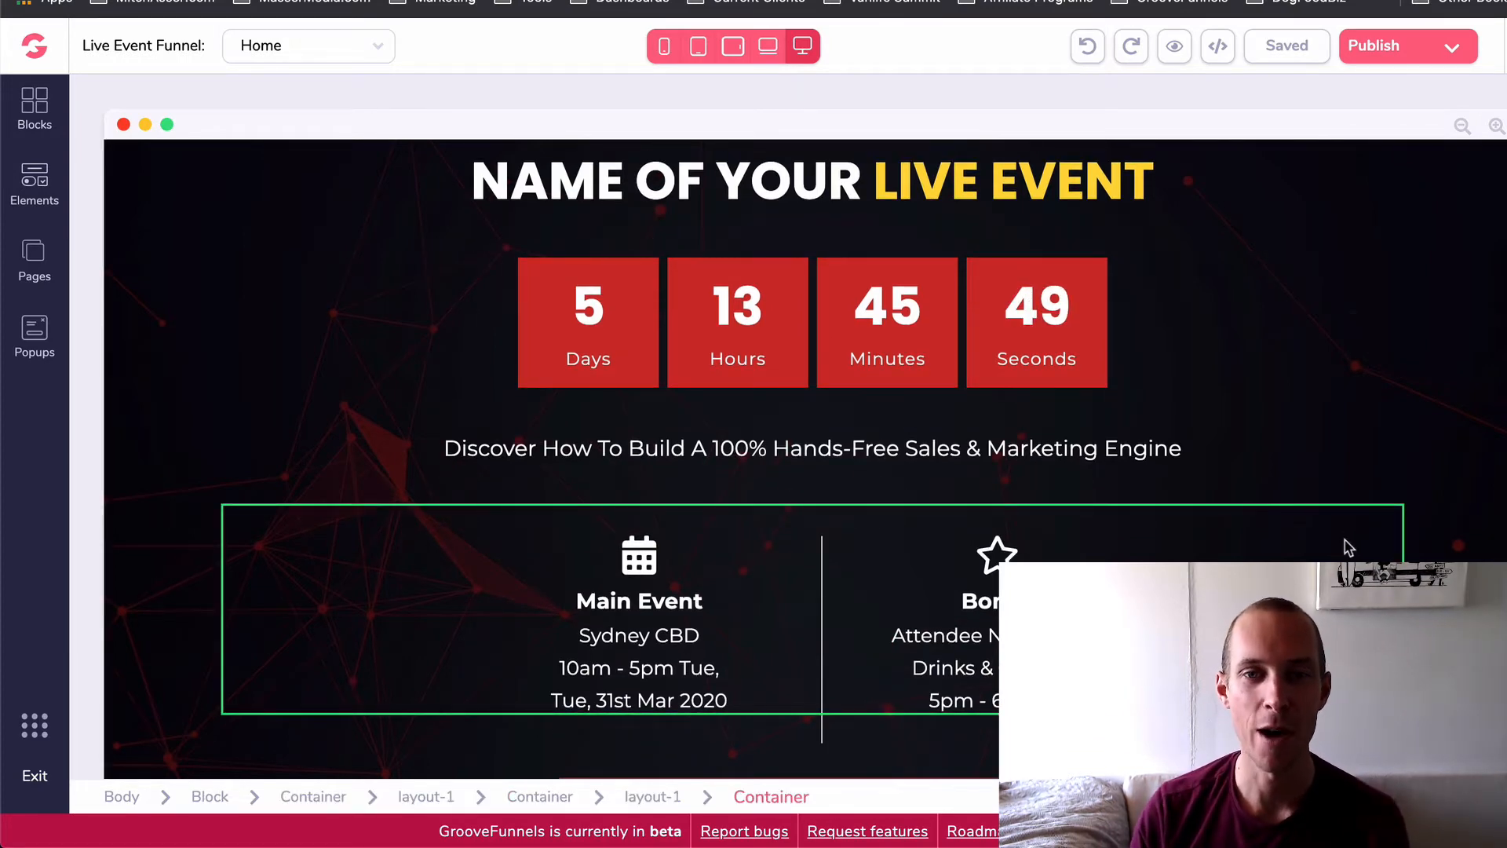
scroll(1239, 298, down, 5)
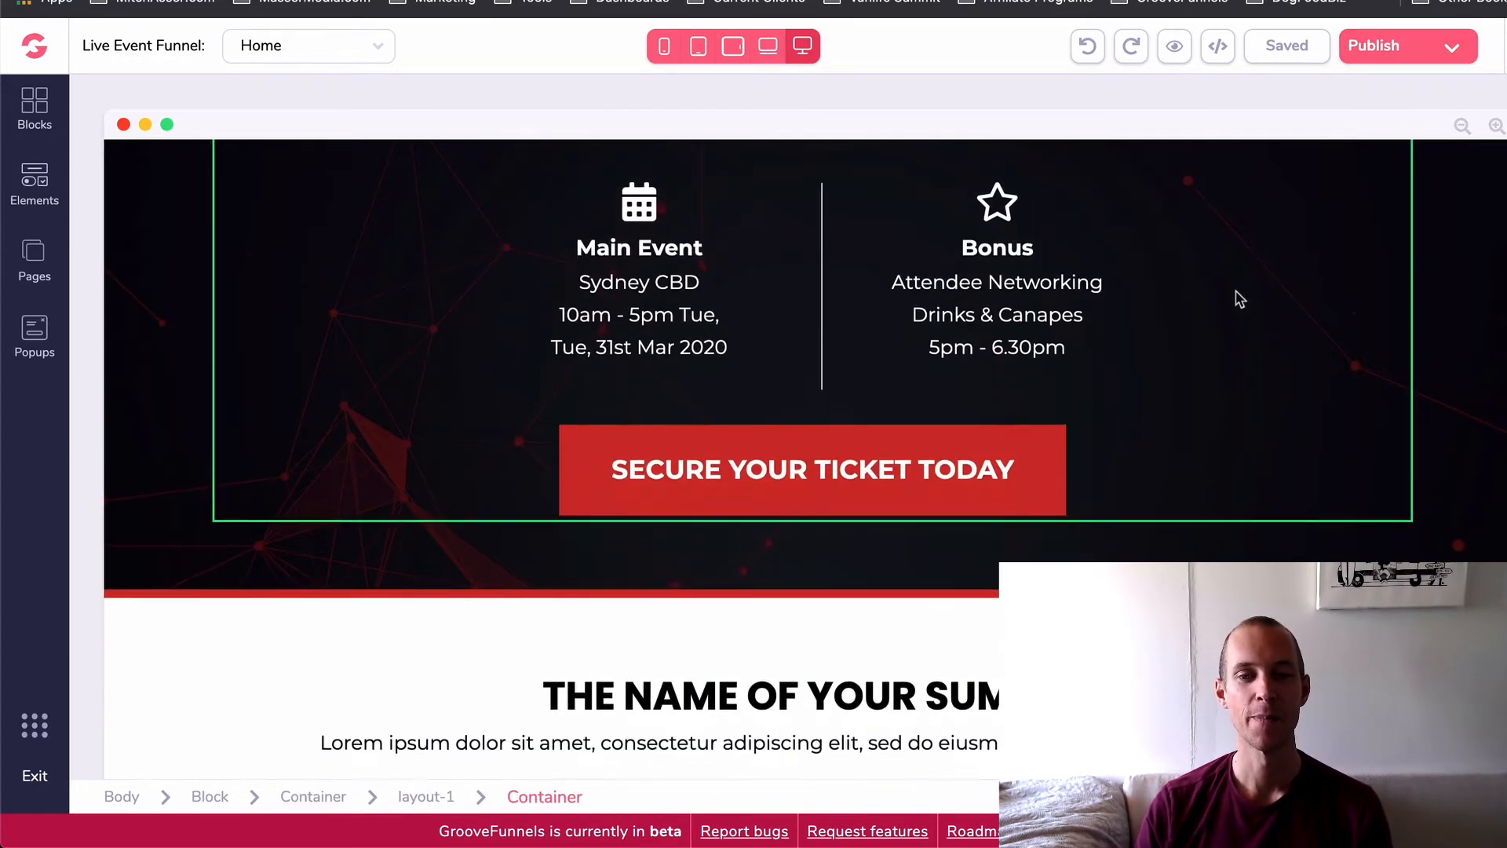
scroll(902, 359, down, 3)
scroll(830, 340, up, 10)
scroll(841, 353, down, 5)
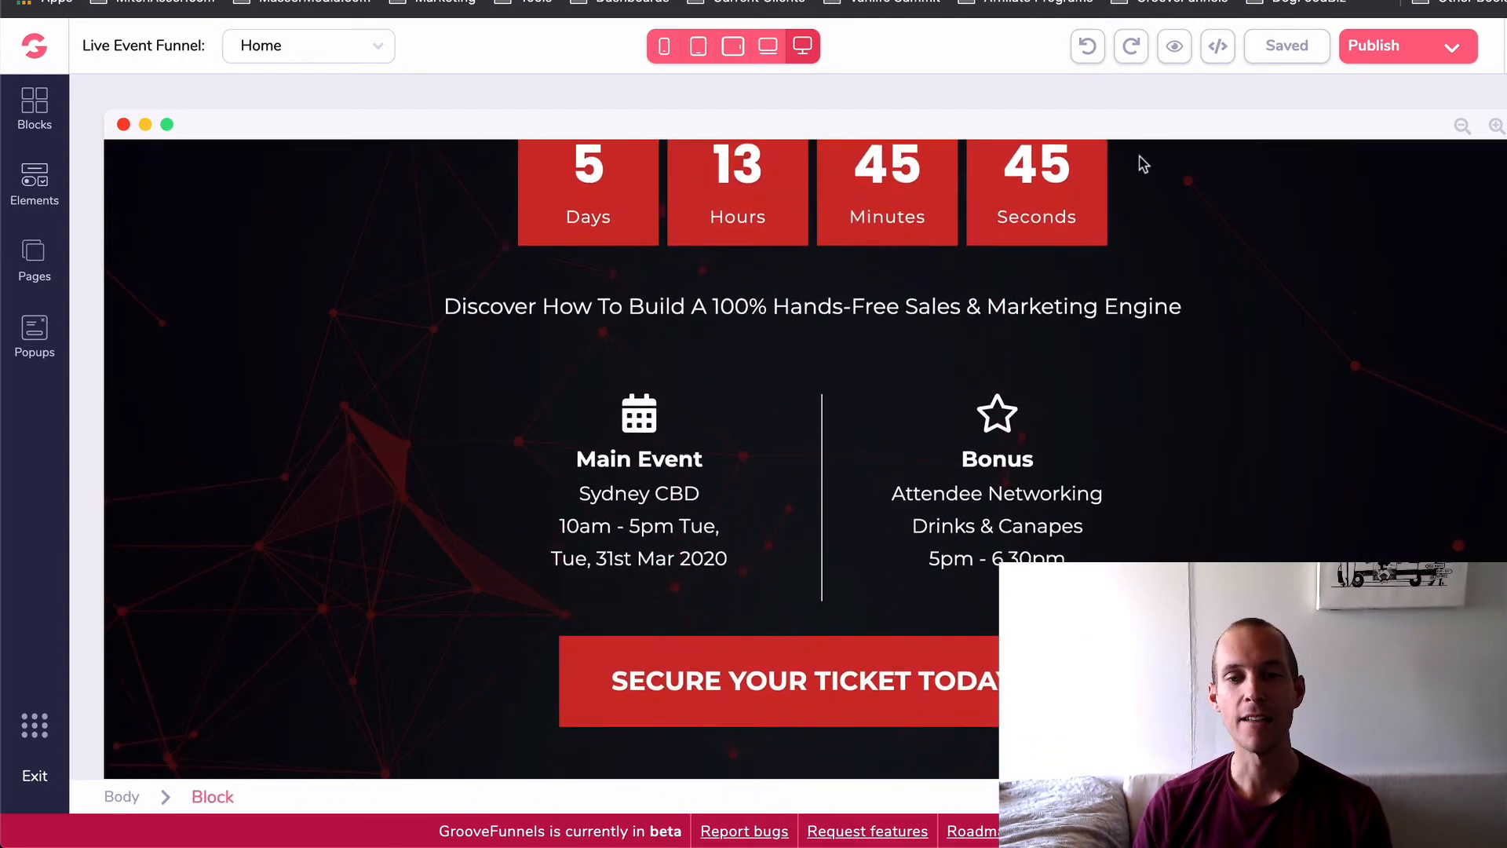
scroll(720, 306, up, 5)
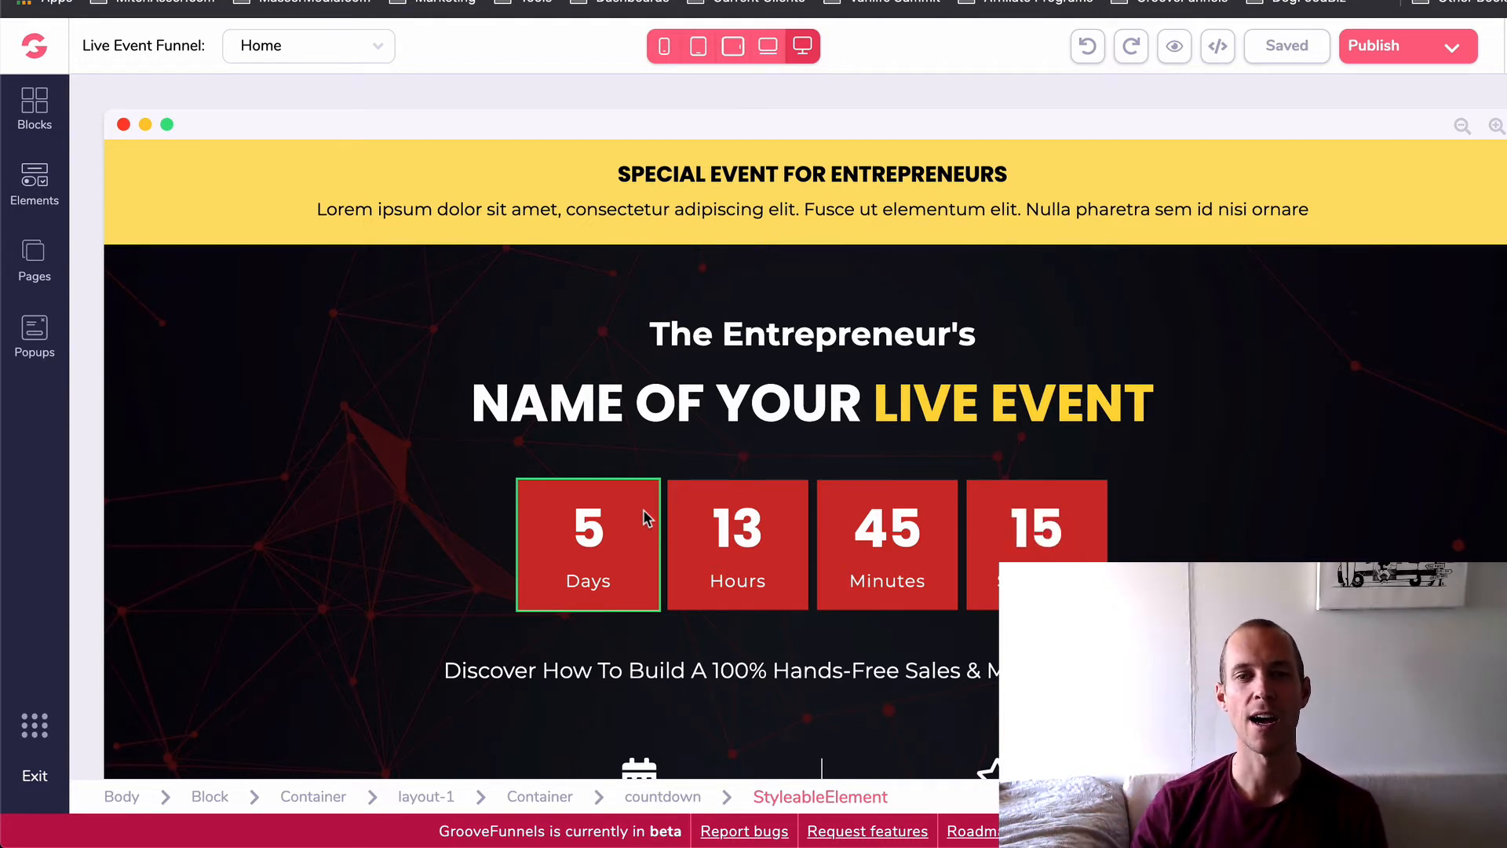
scroll(1264, 549, down, 4)
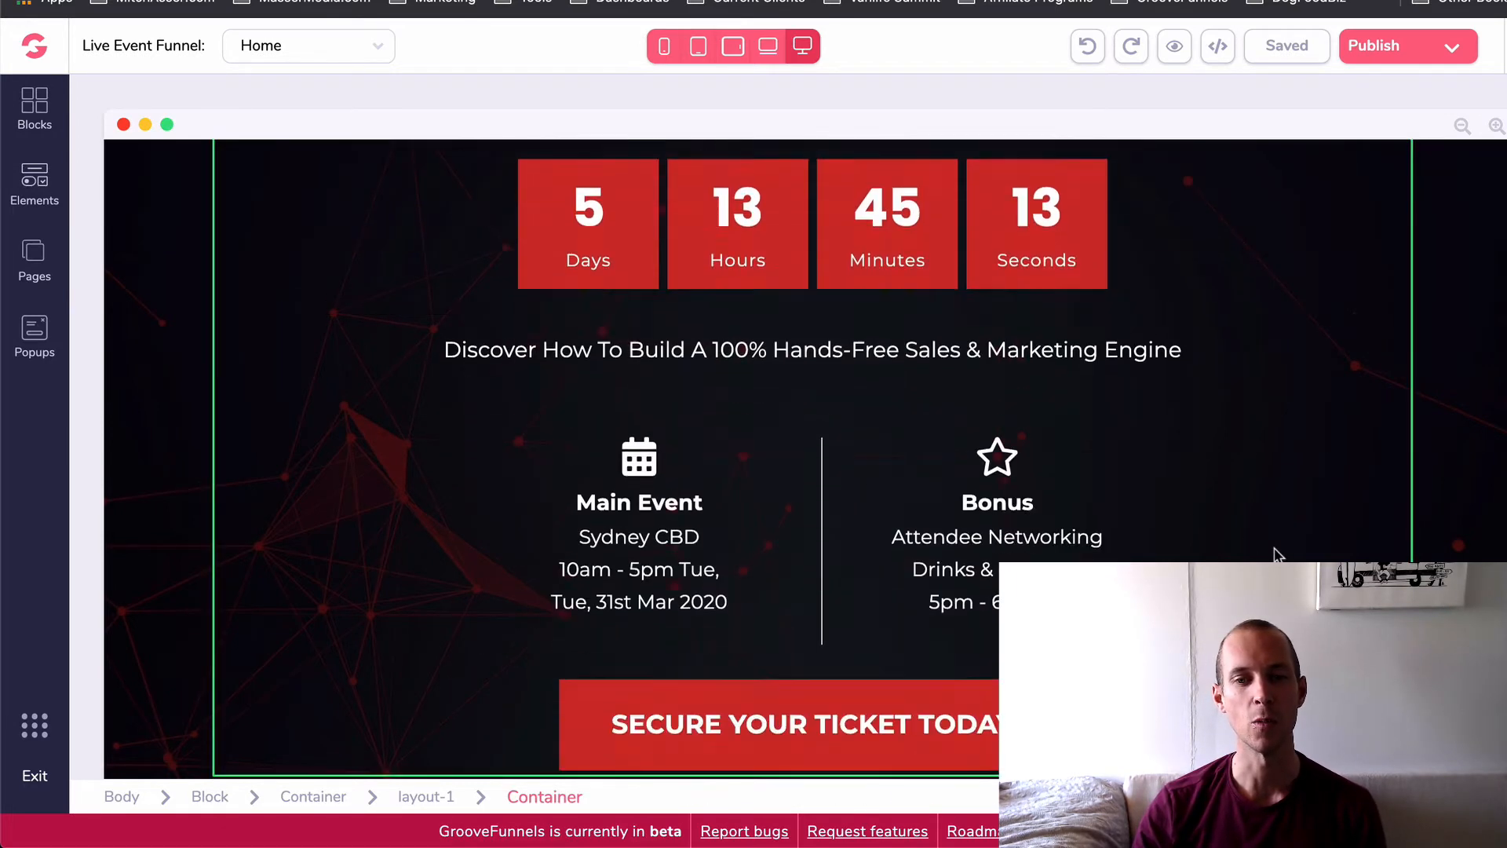
- Examine the summit introduction with its video, the private advisory section and the blue "Here's what you'll discover" cards
scroll(1275, 555, down, 9)
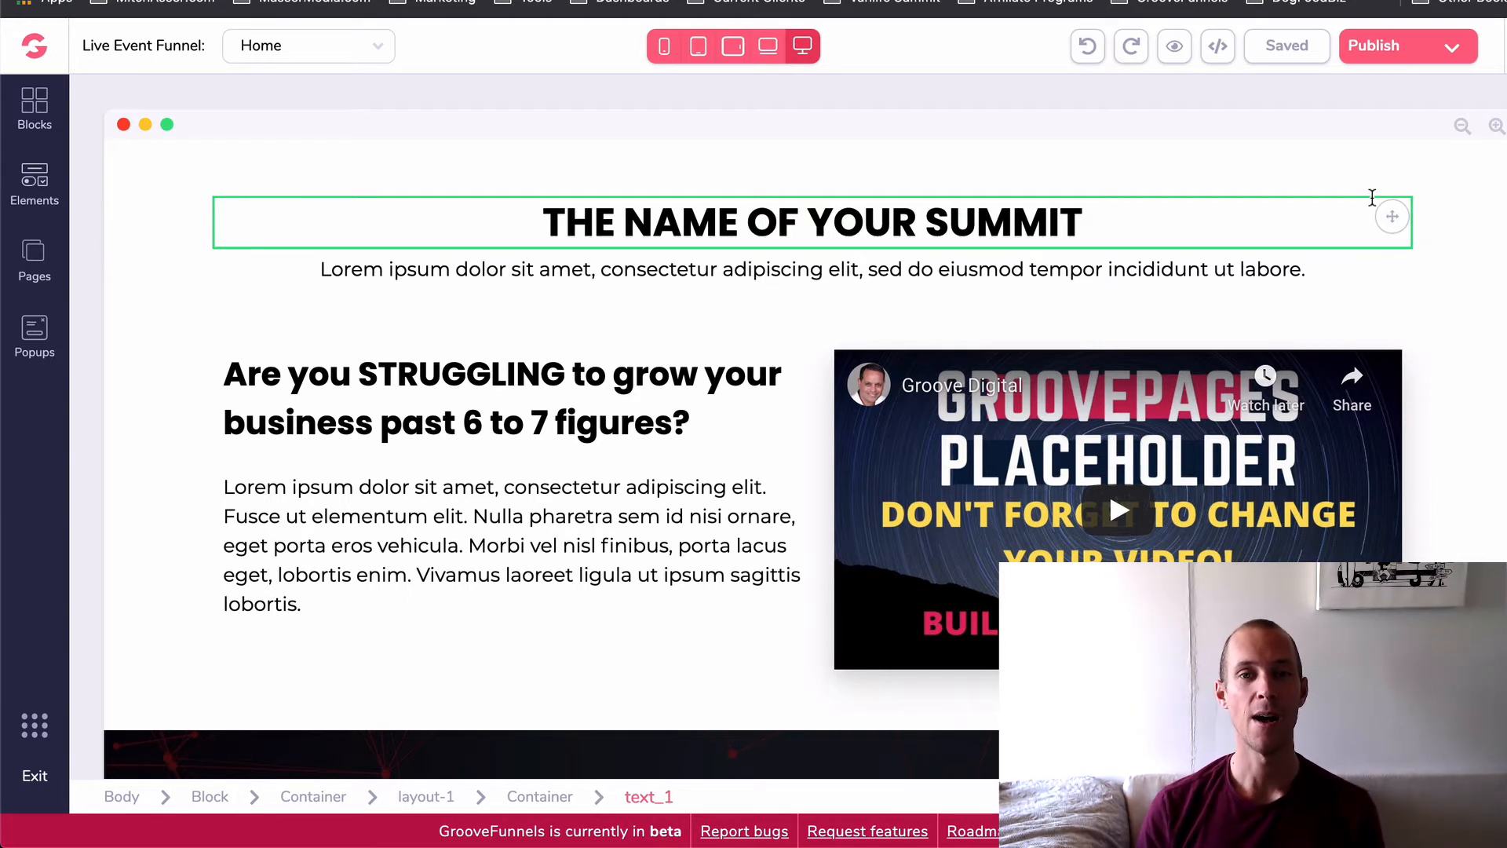
scroll(1262, 327, down, 7)
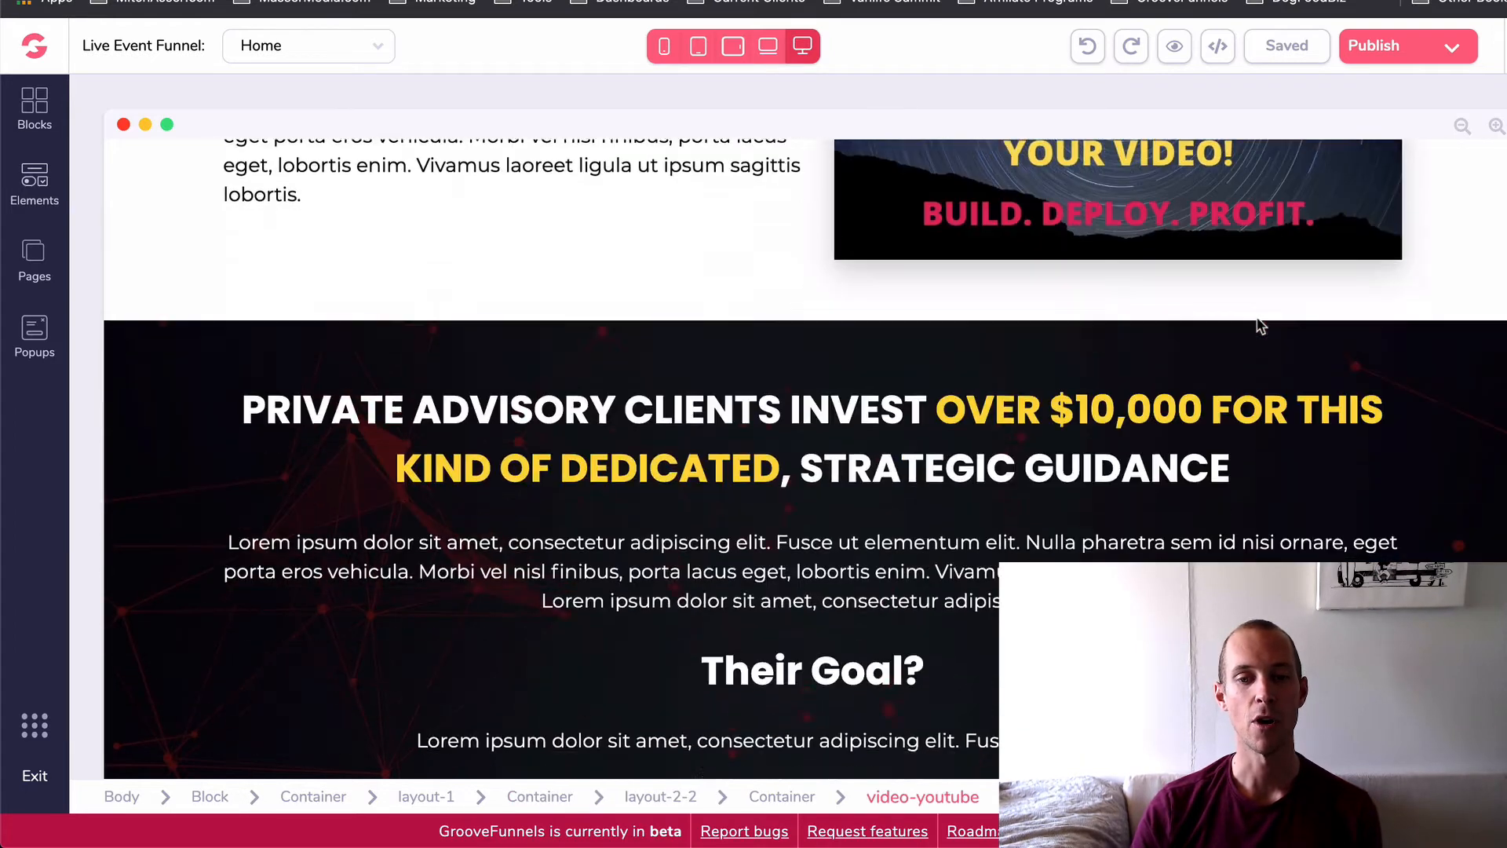
scroll(706, 267, down, 1)
scroll(148, 296, up, 1)
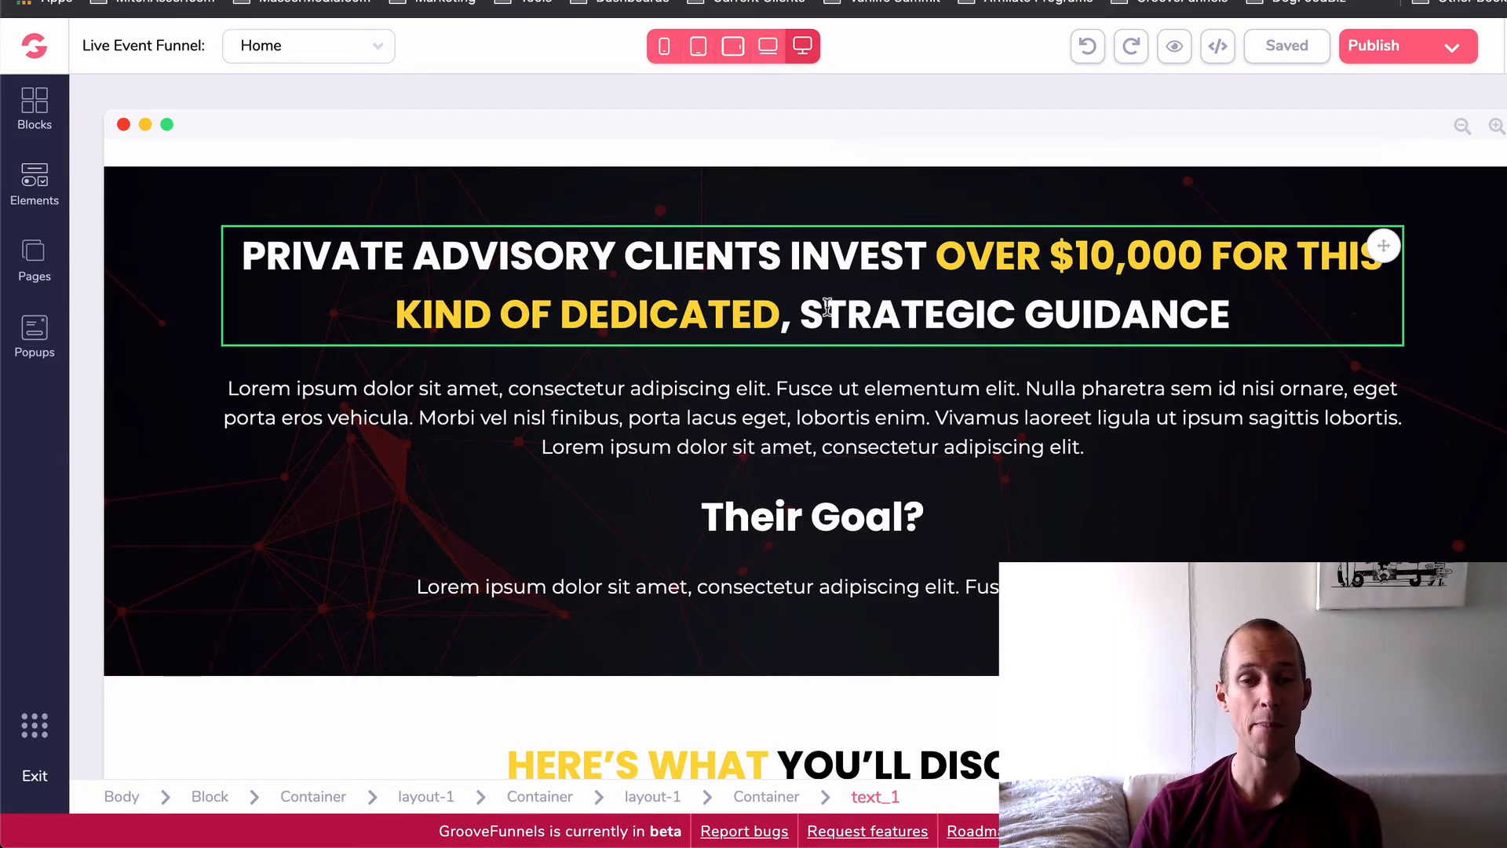
scroll(814, 529, down, 5)
scroll(524, 644, down, 2)
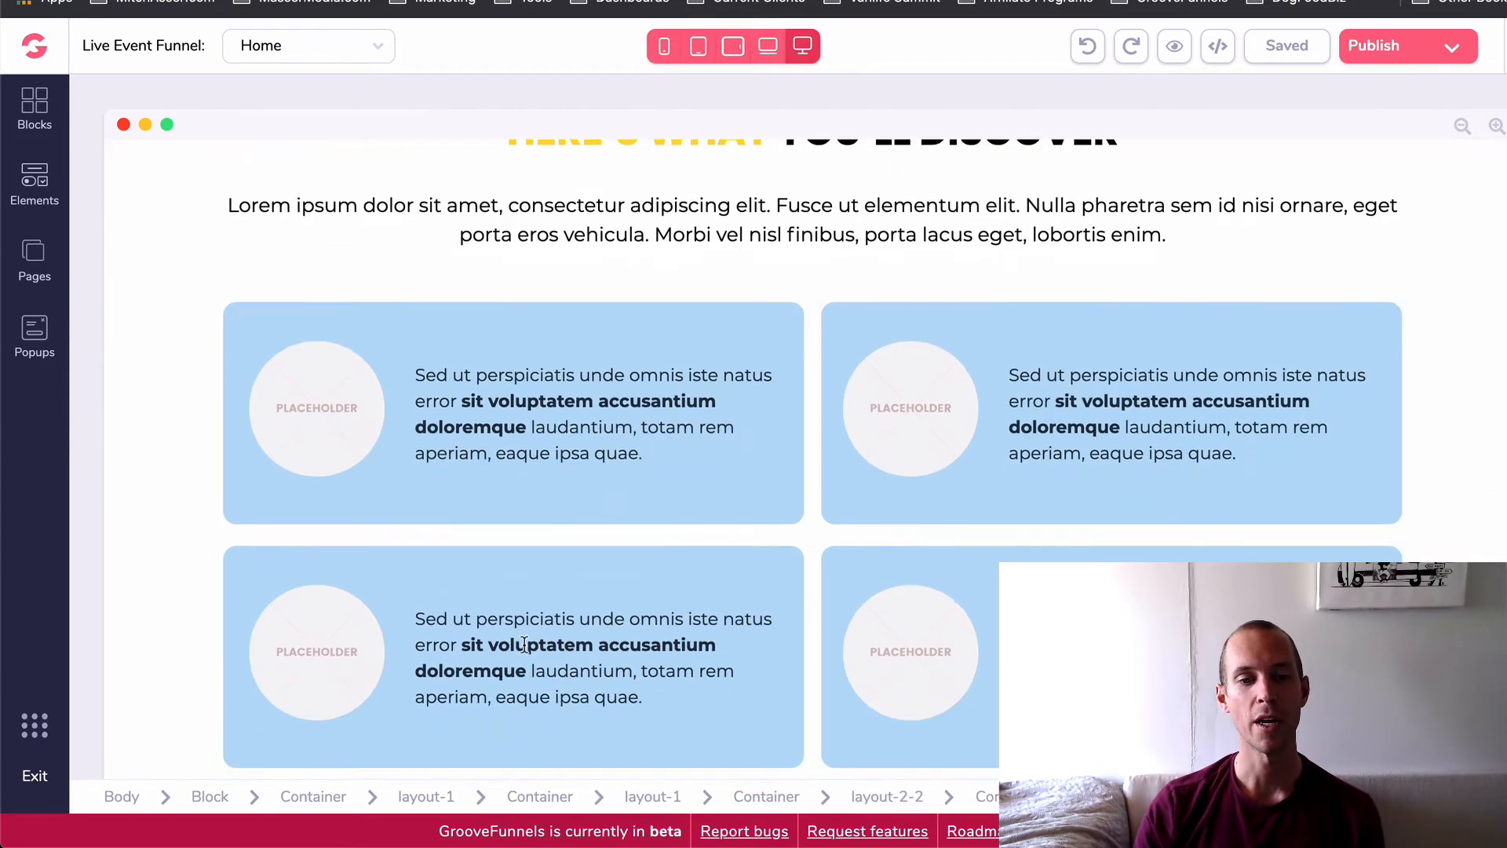
scroll(967, 512, down, 6)
scroll(780, 573, up, 4)
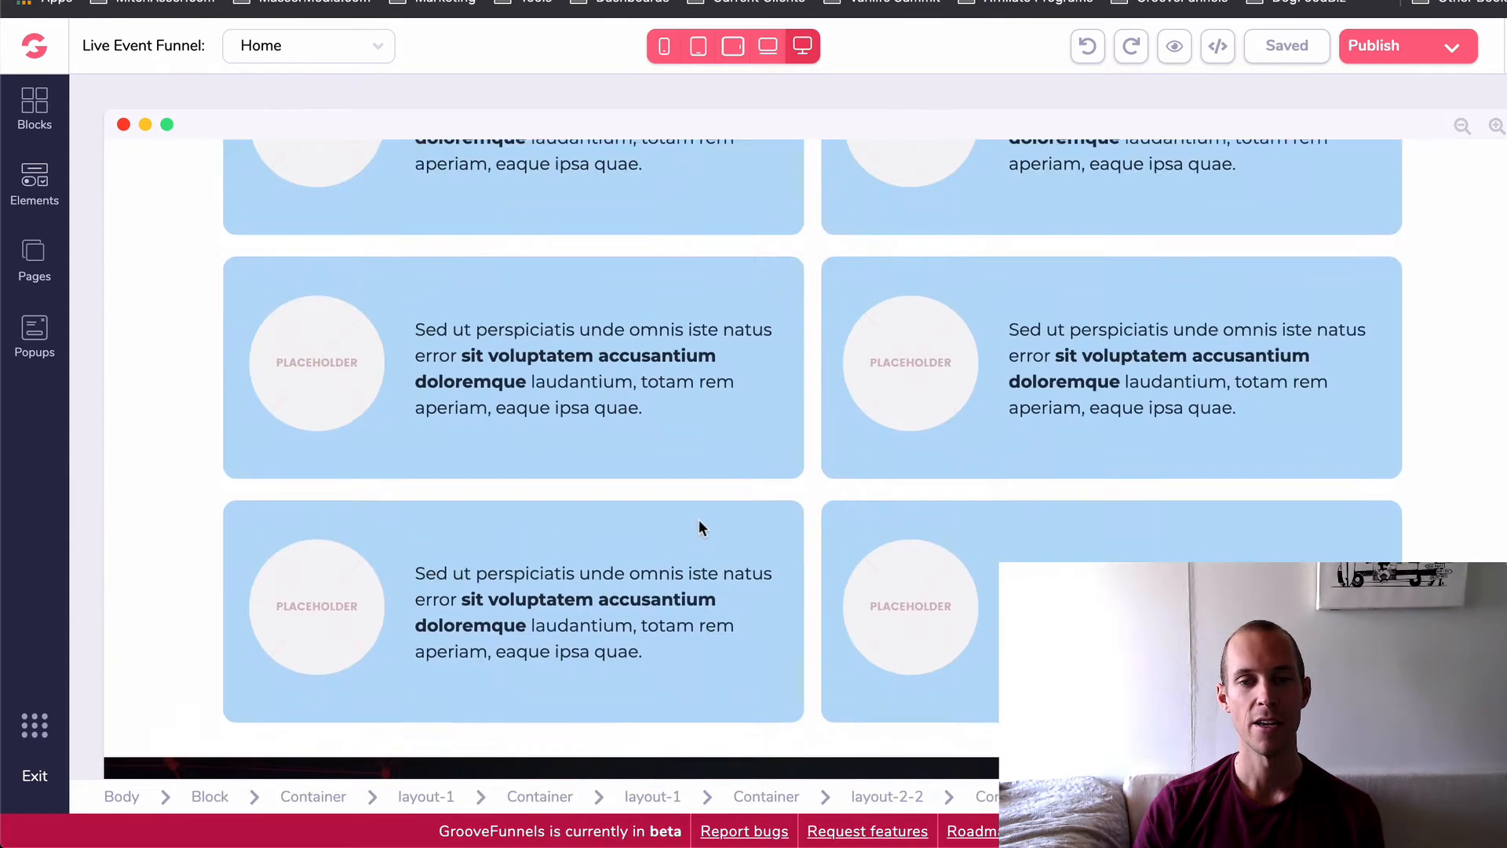
click(700, 520)
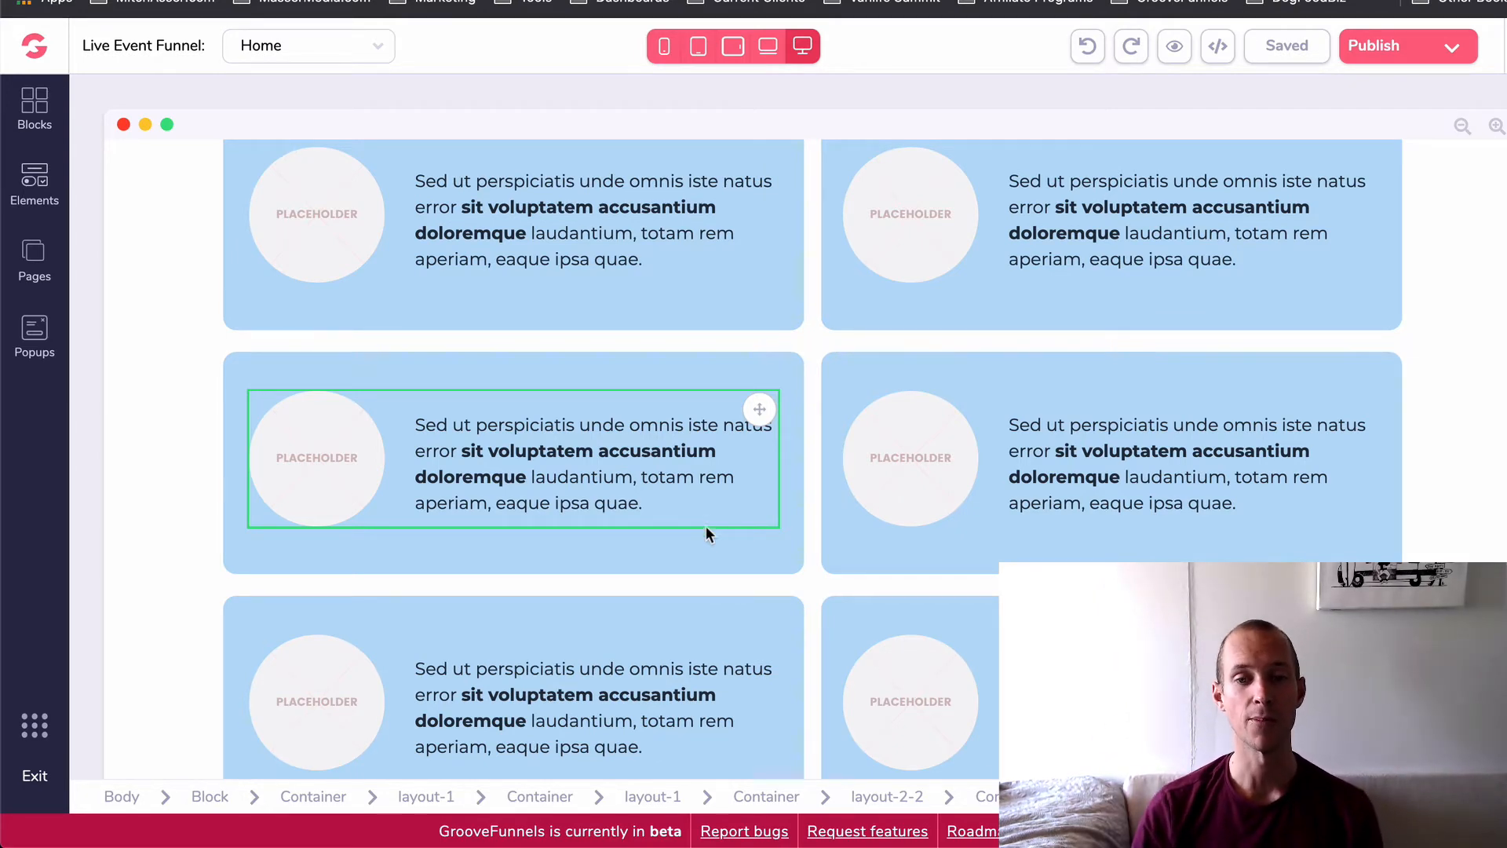
- Examine the "Limited Seats Available" countdown section and the "Meet Your Speakers" profiles with their placeholder images
scroll(707, 529, down, 8)
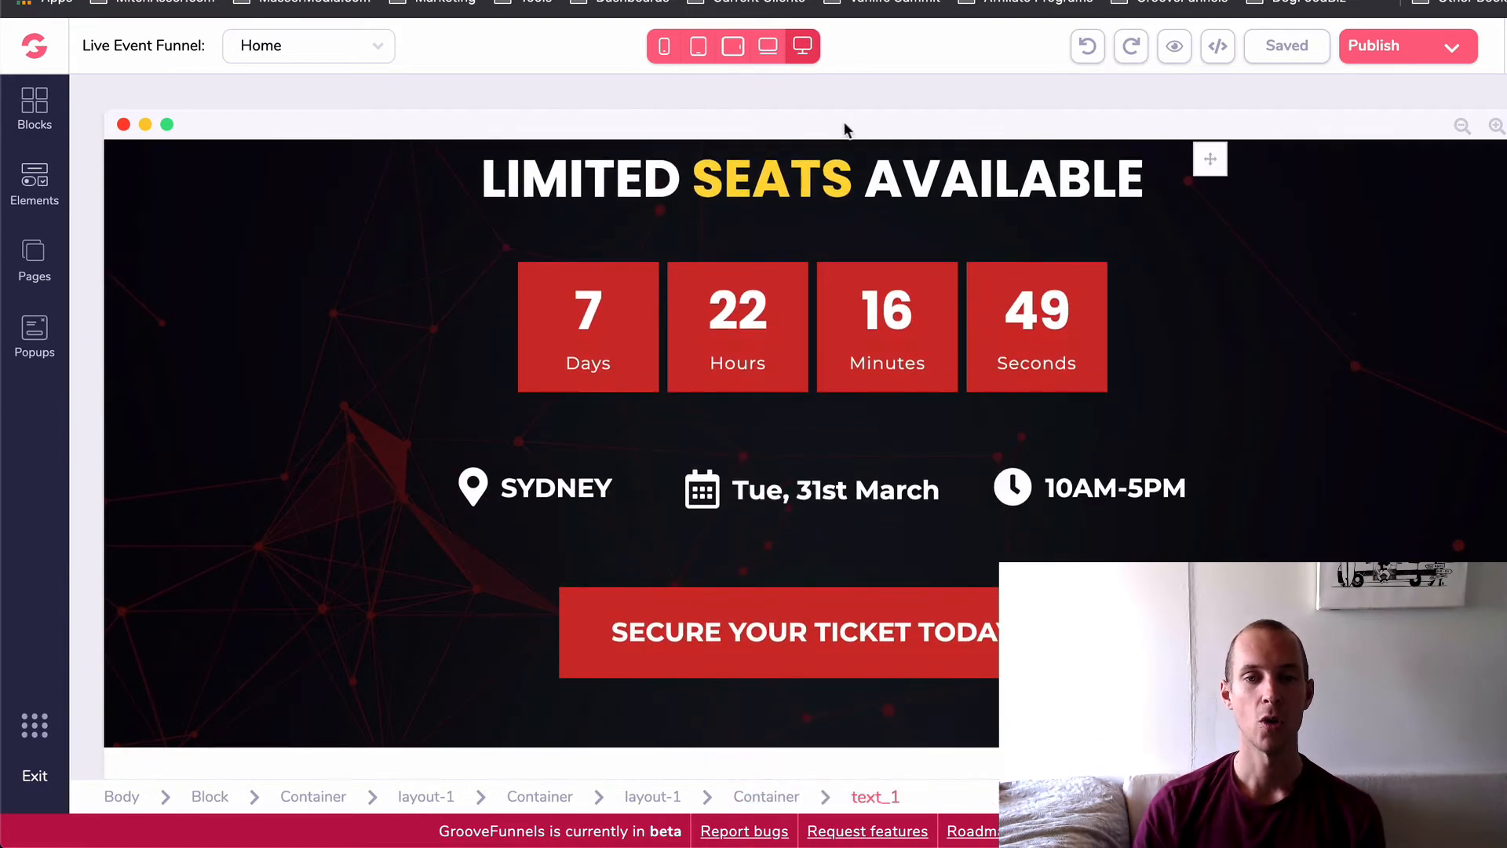
click(850, 243)
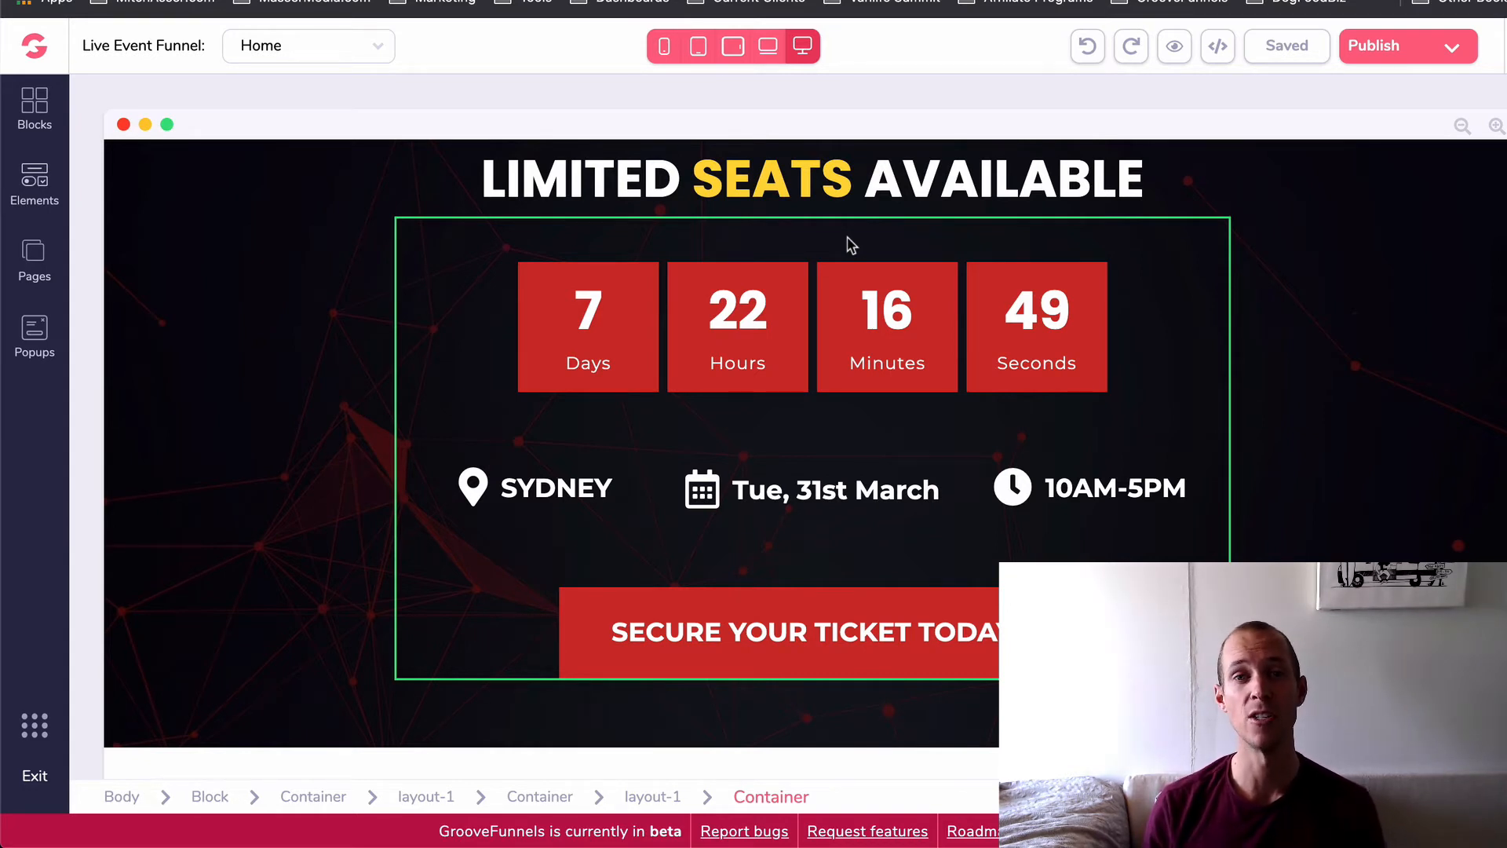
click(871, 277)
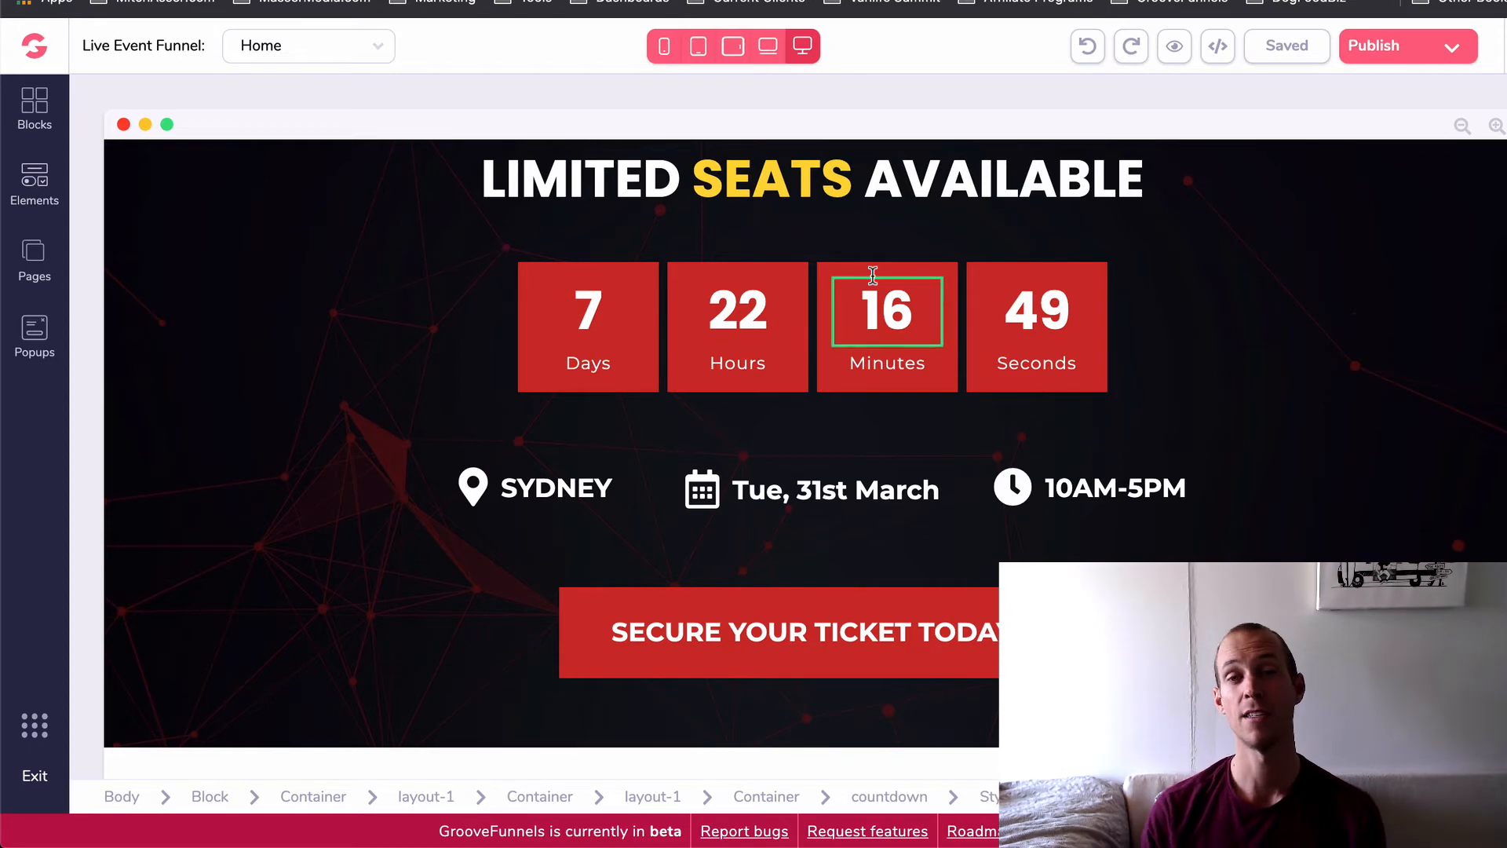
click(1170, 427)
scroll(1154, 446, down, 5)
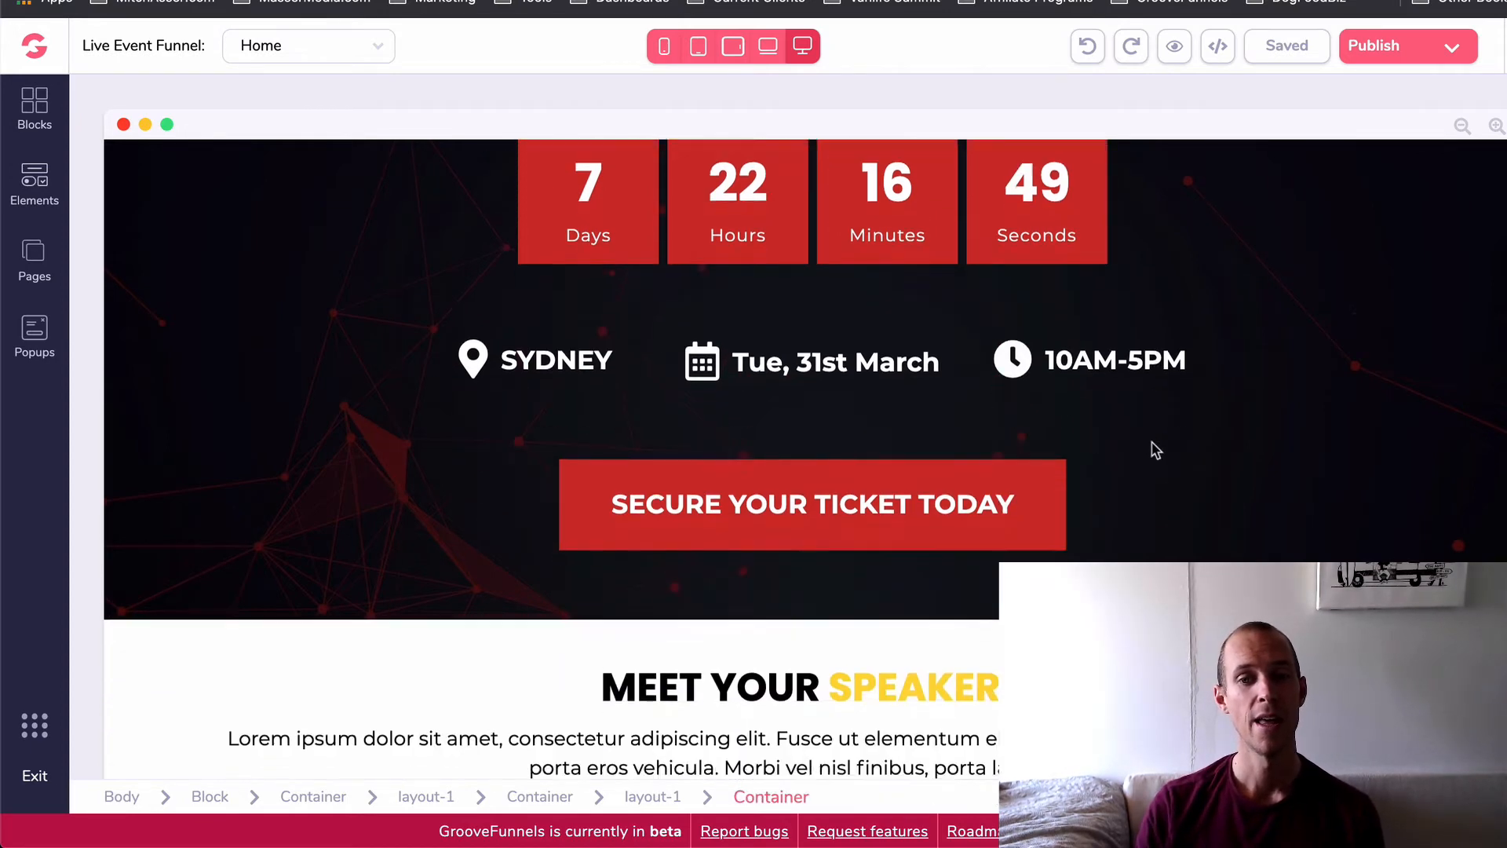
scroll(1151, 442, down, 2)
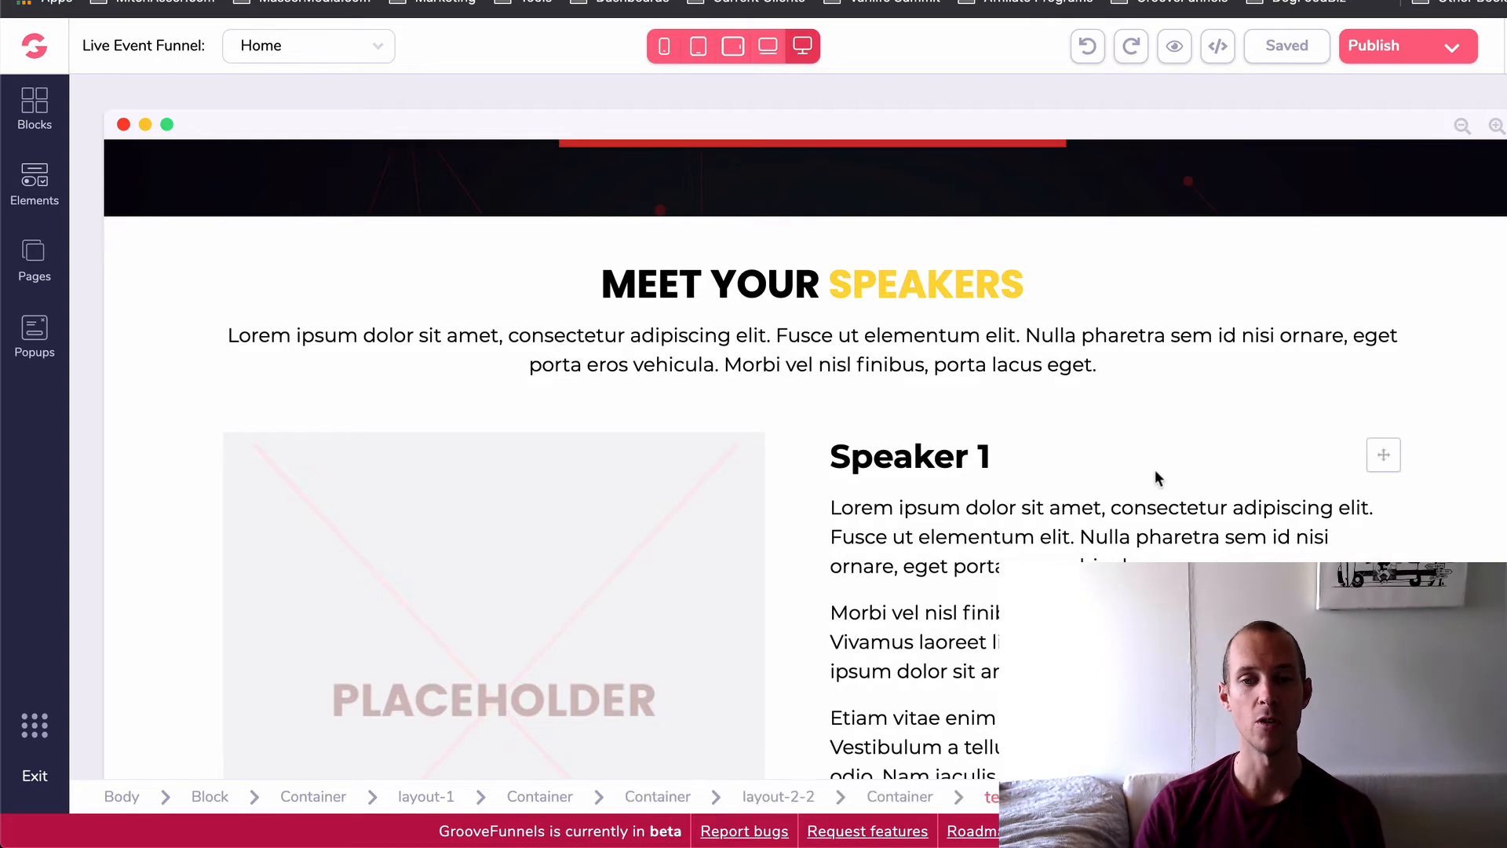
scroll(1156, 469, down, 2)
scroll(974, 251, down, 10)
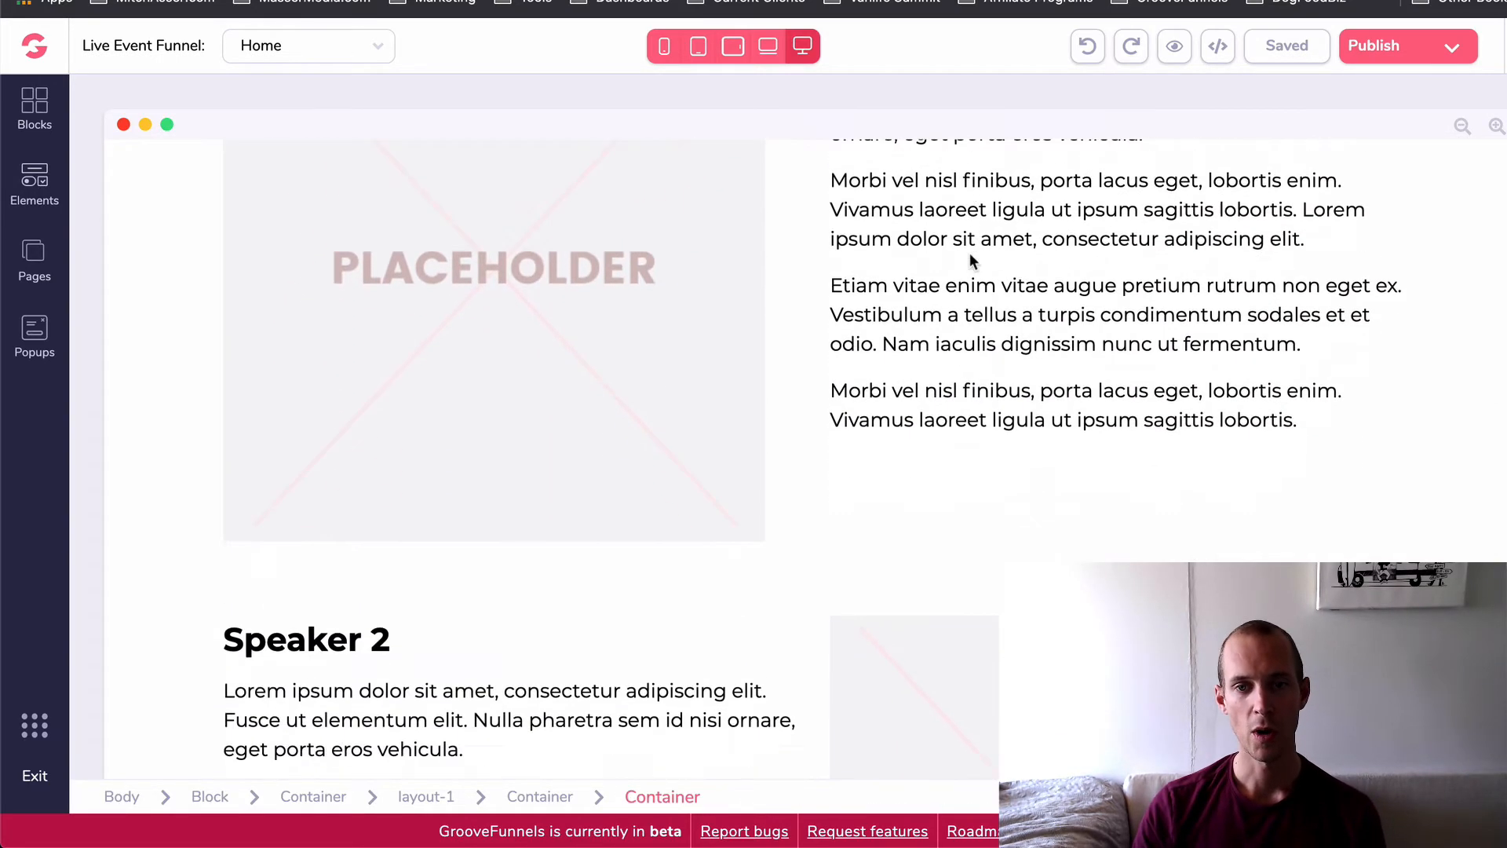
scroll(958, 267, down, 5)
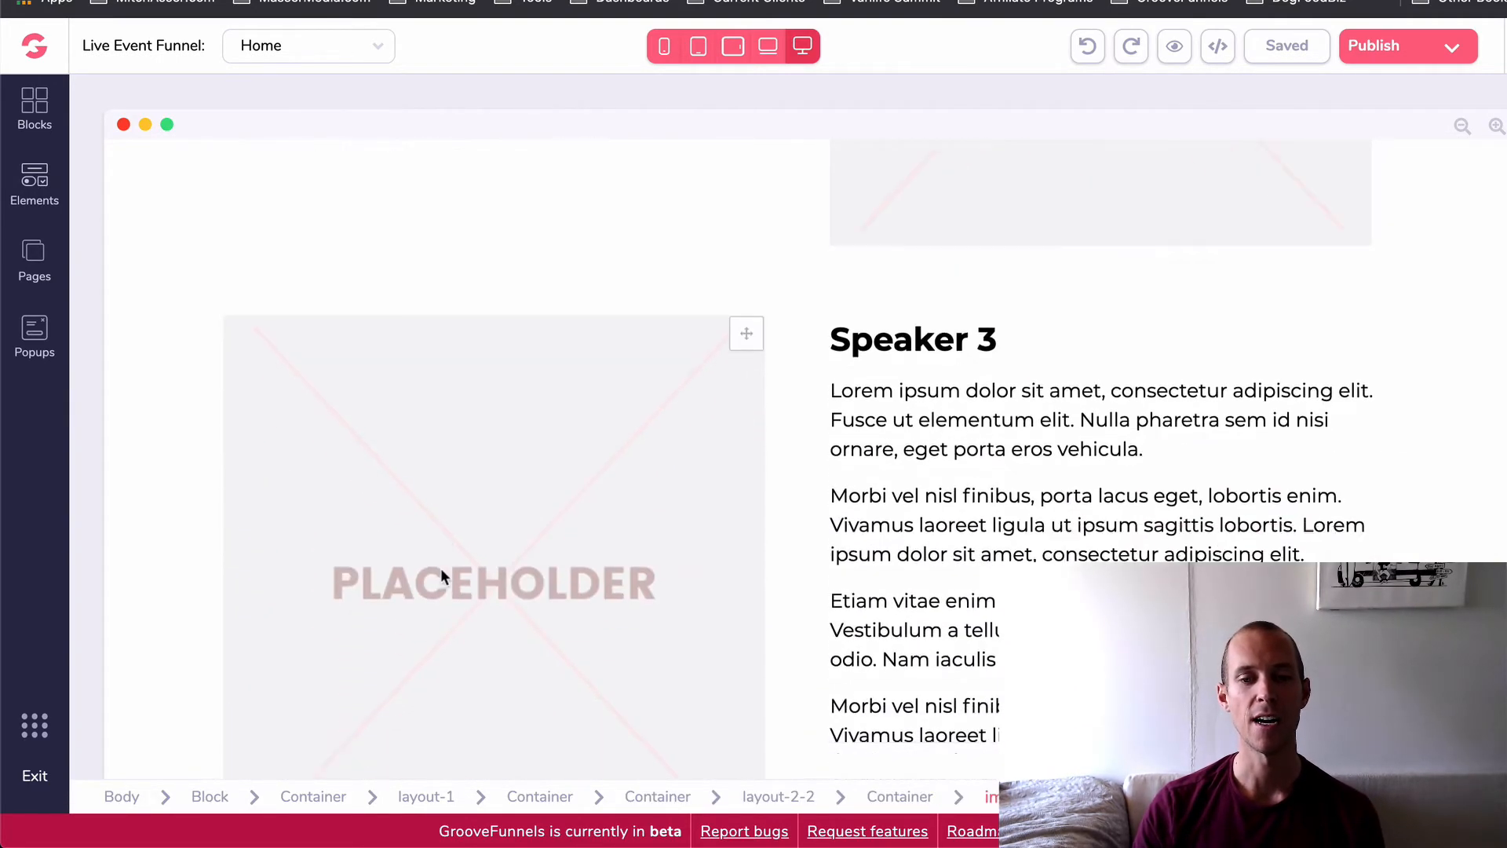
click(441, 568)
scroll(436, 567, down, 4)
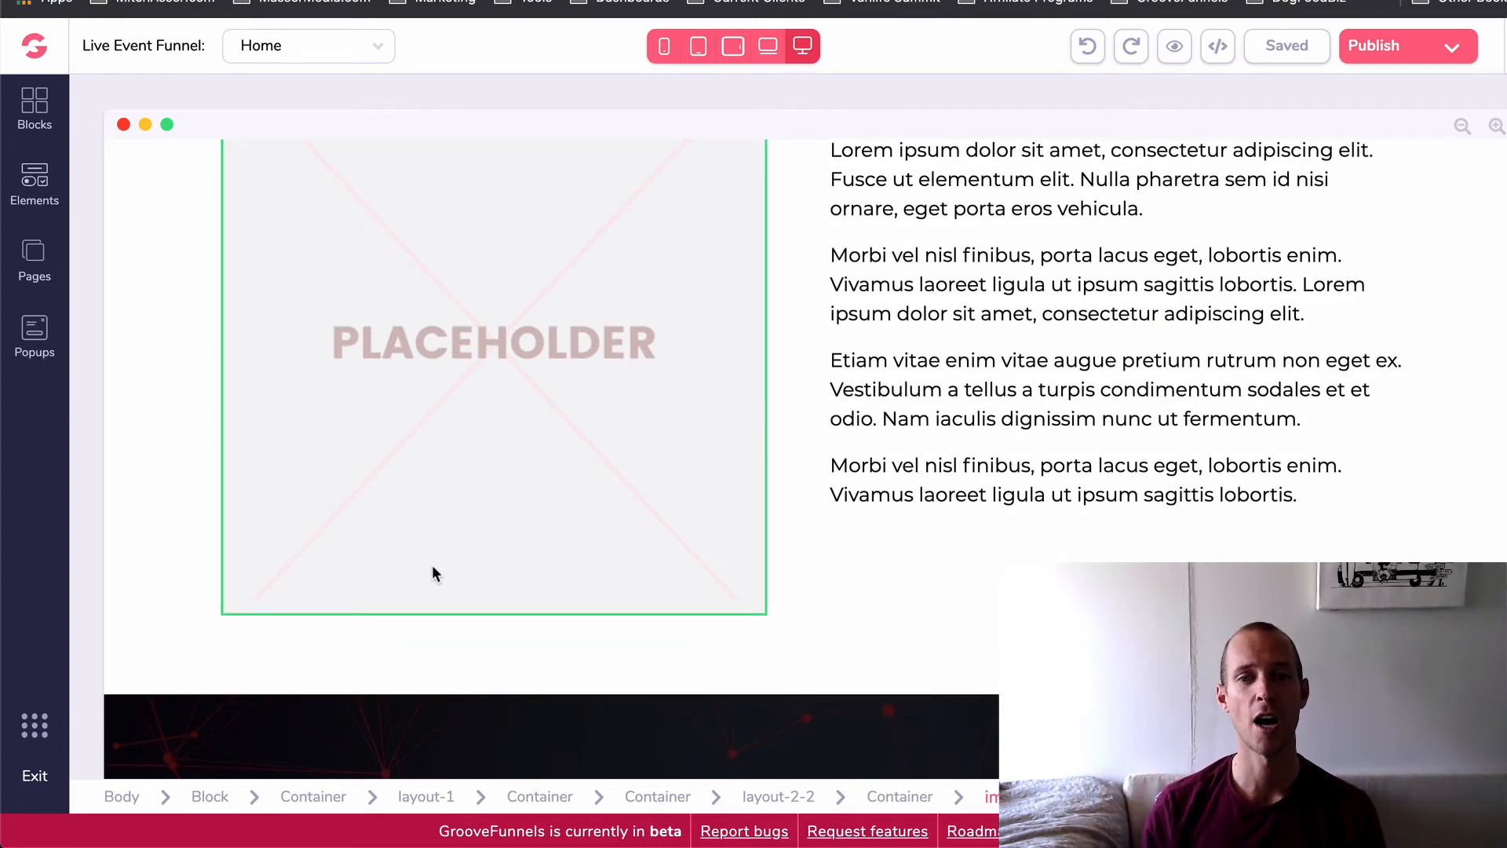
scroll(445, 601, down, 7)
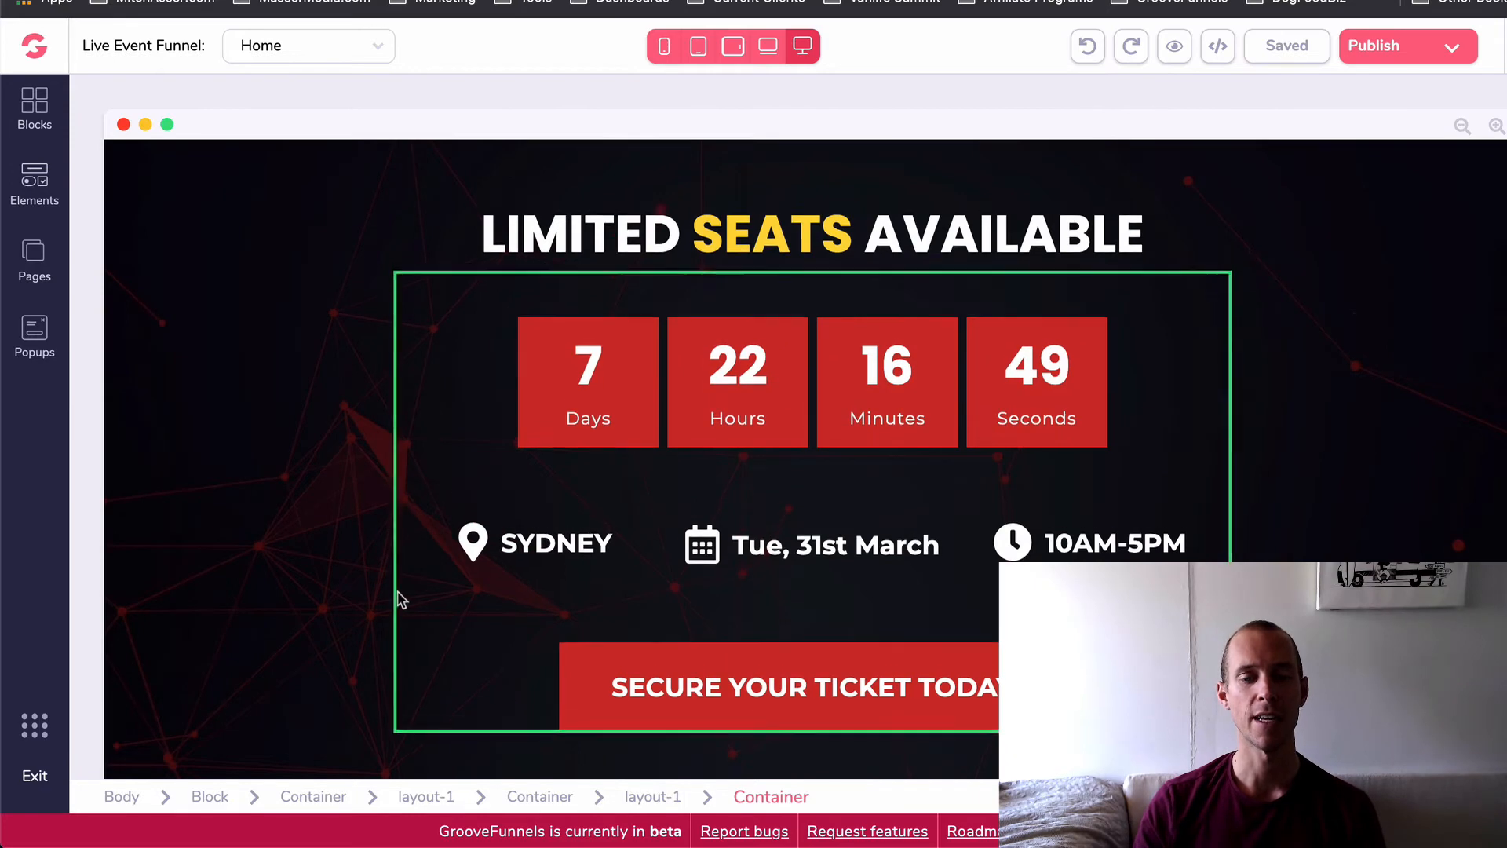
- Examine the placeholder testimonial cards, the discounted ticket price offer and the yellow "Hosted by" logo section
scroll(252, 565, down, 1)
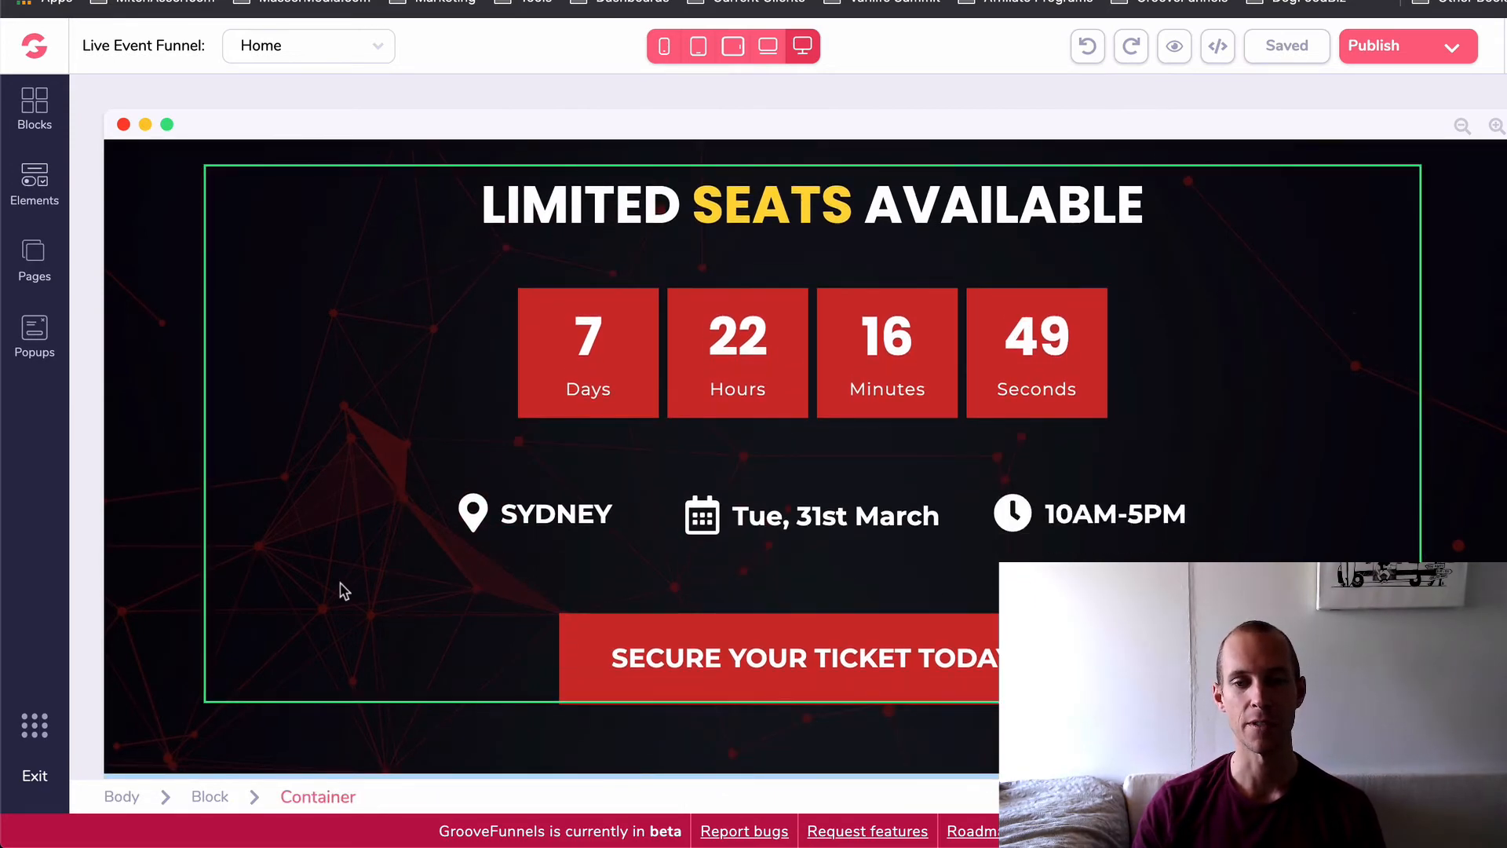
scroll(344, 591, down, 12)
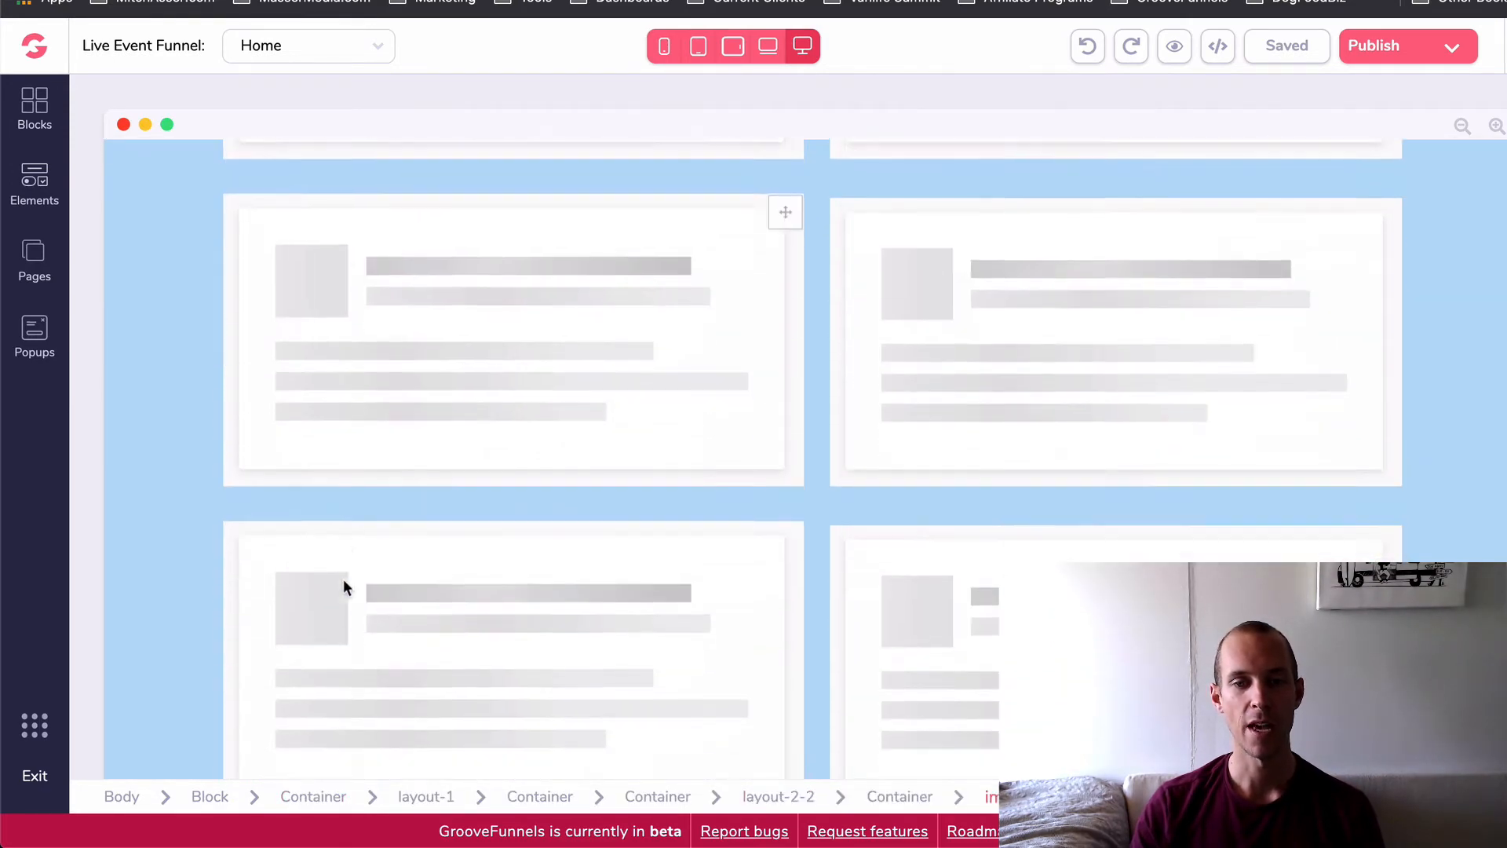
scroll(344, 581, down, 10)
scroll(1018, 326, up, 7)
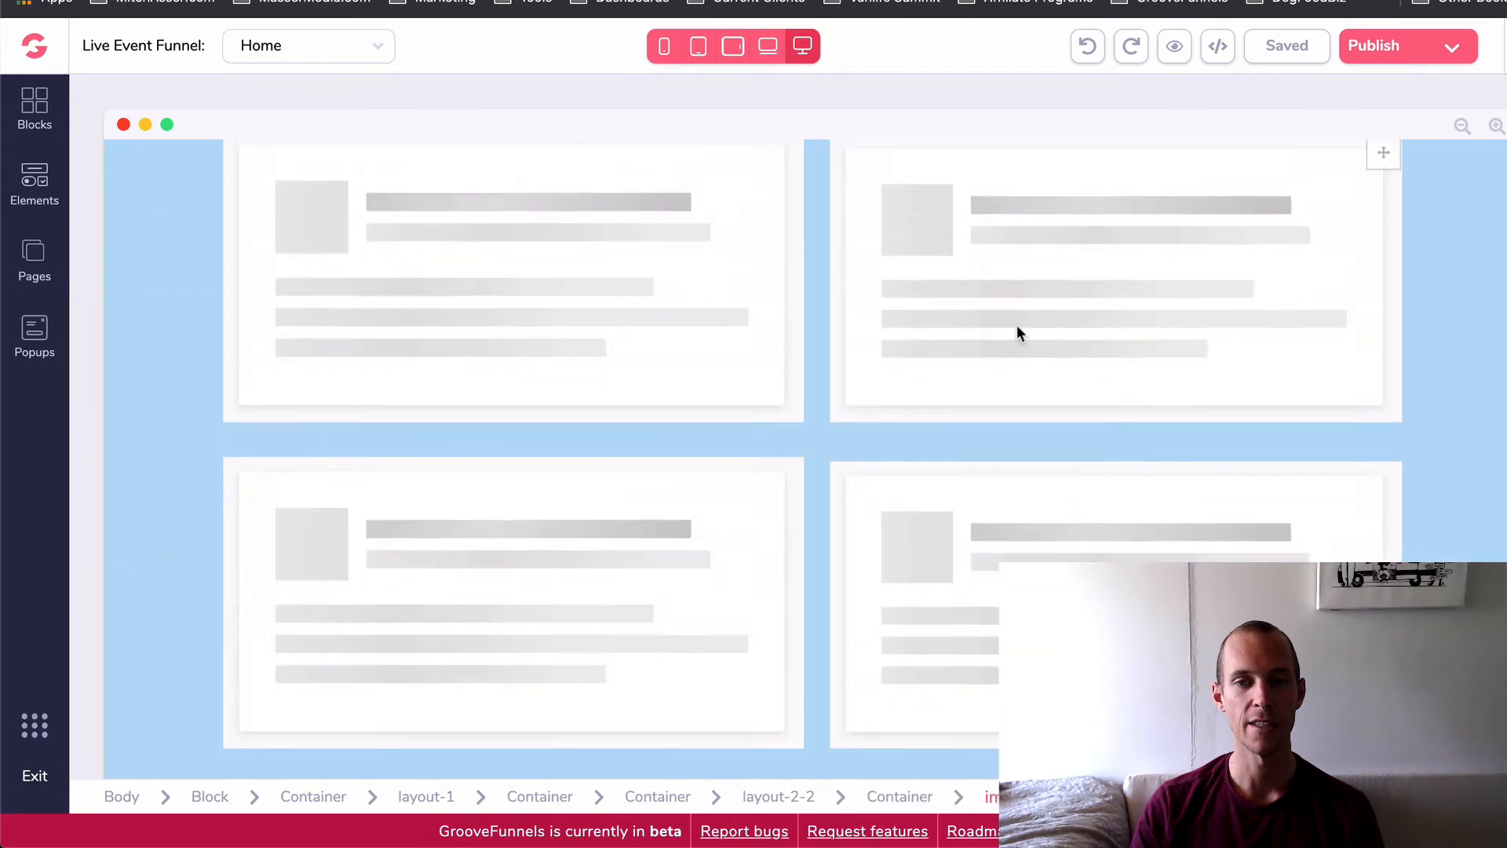
scroll(1018, 333, down, 8)
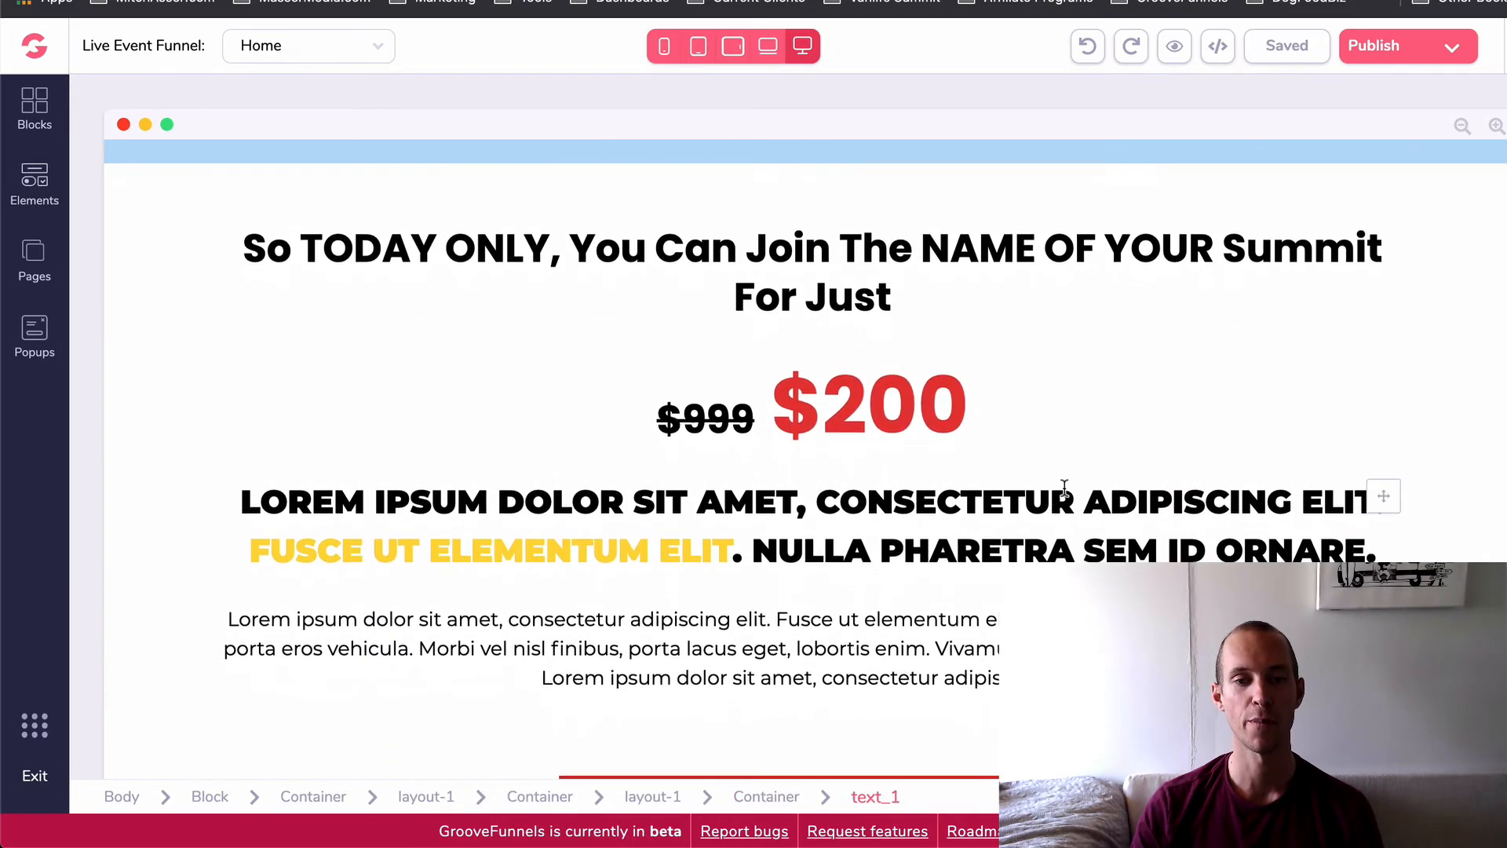
scroll(1065, 488, down, 1)
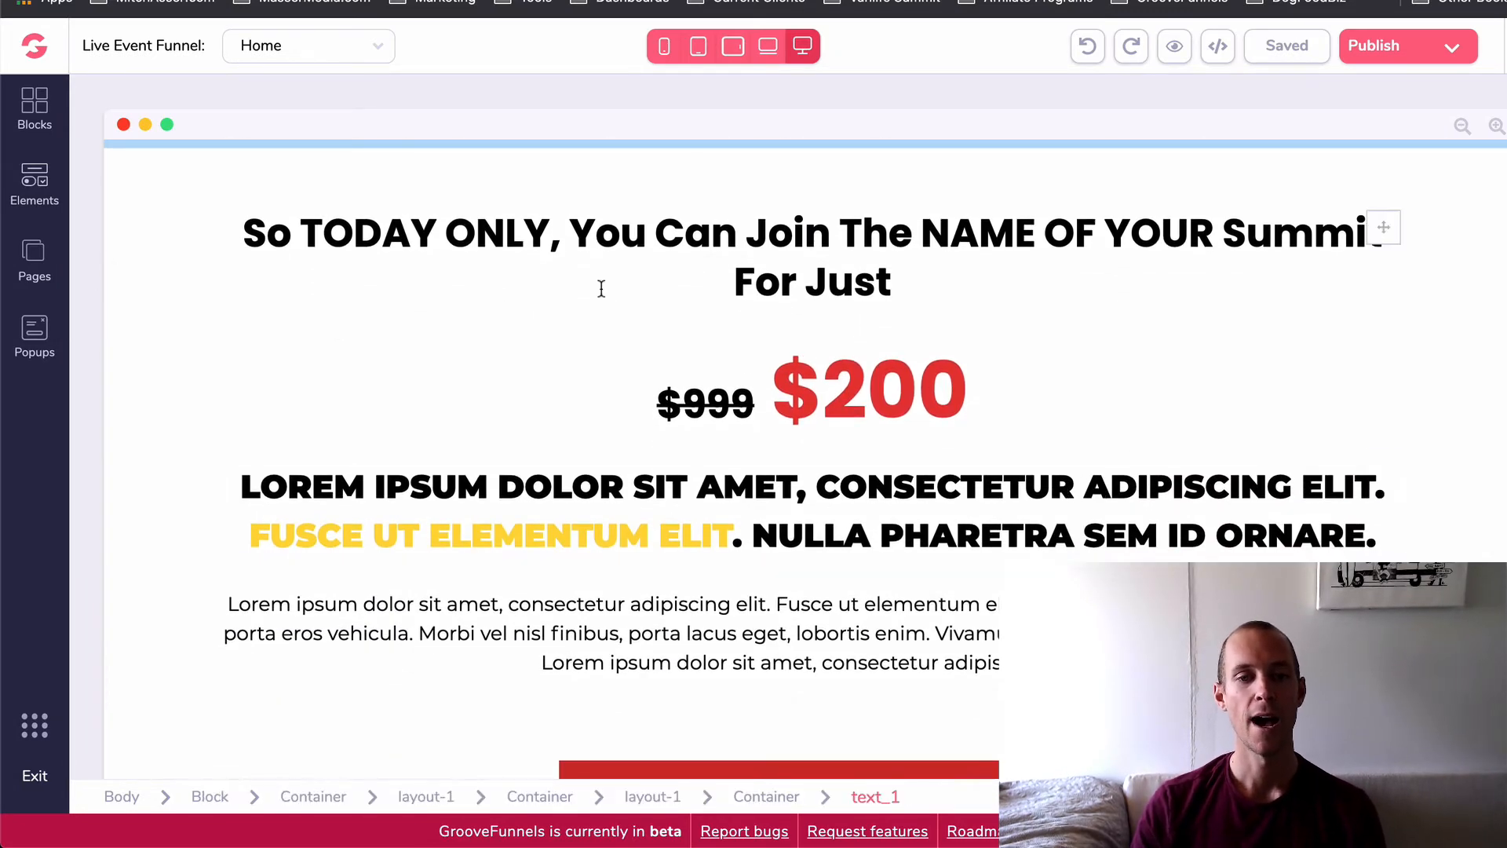
scroll(588, 478, down, 7)
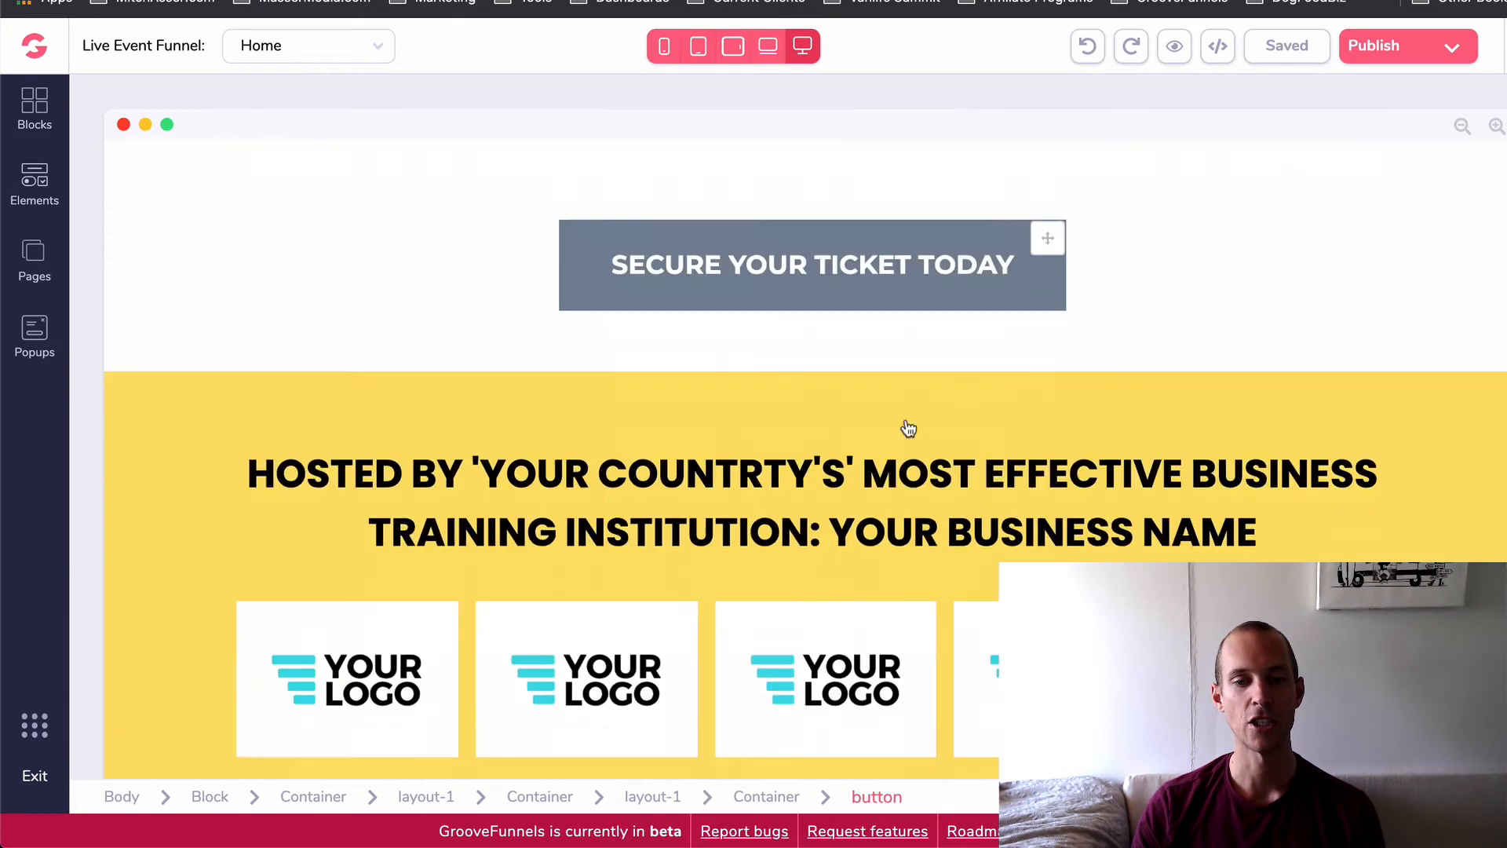
scroll(909, 428, down, 3)
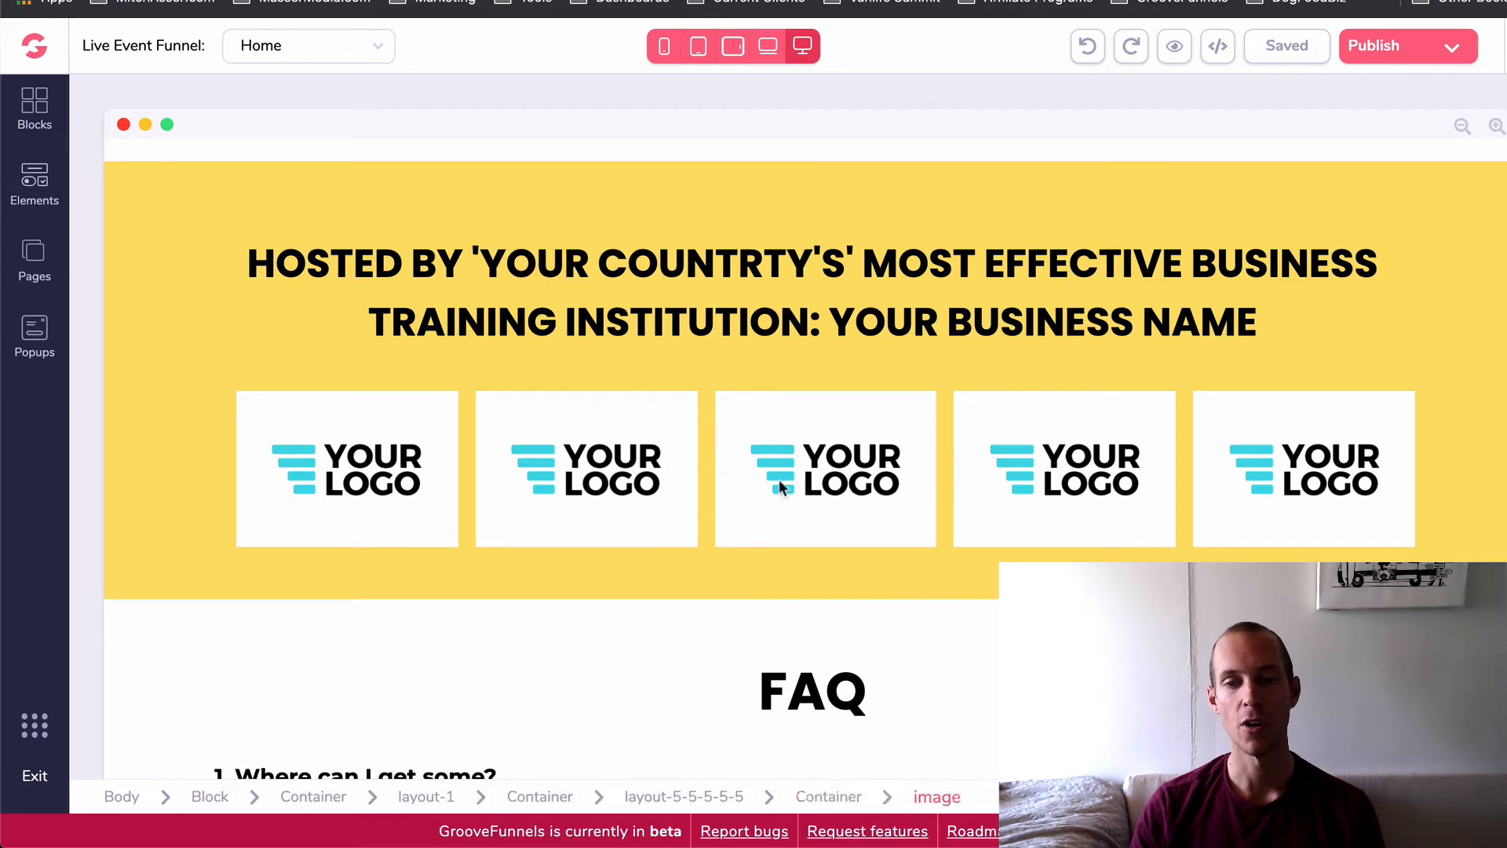
- Examine the FAQ questions and the closing "Limited Seats Available" call to action with the page footer
scroll(547, 499, down, 9)
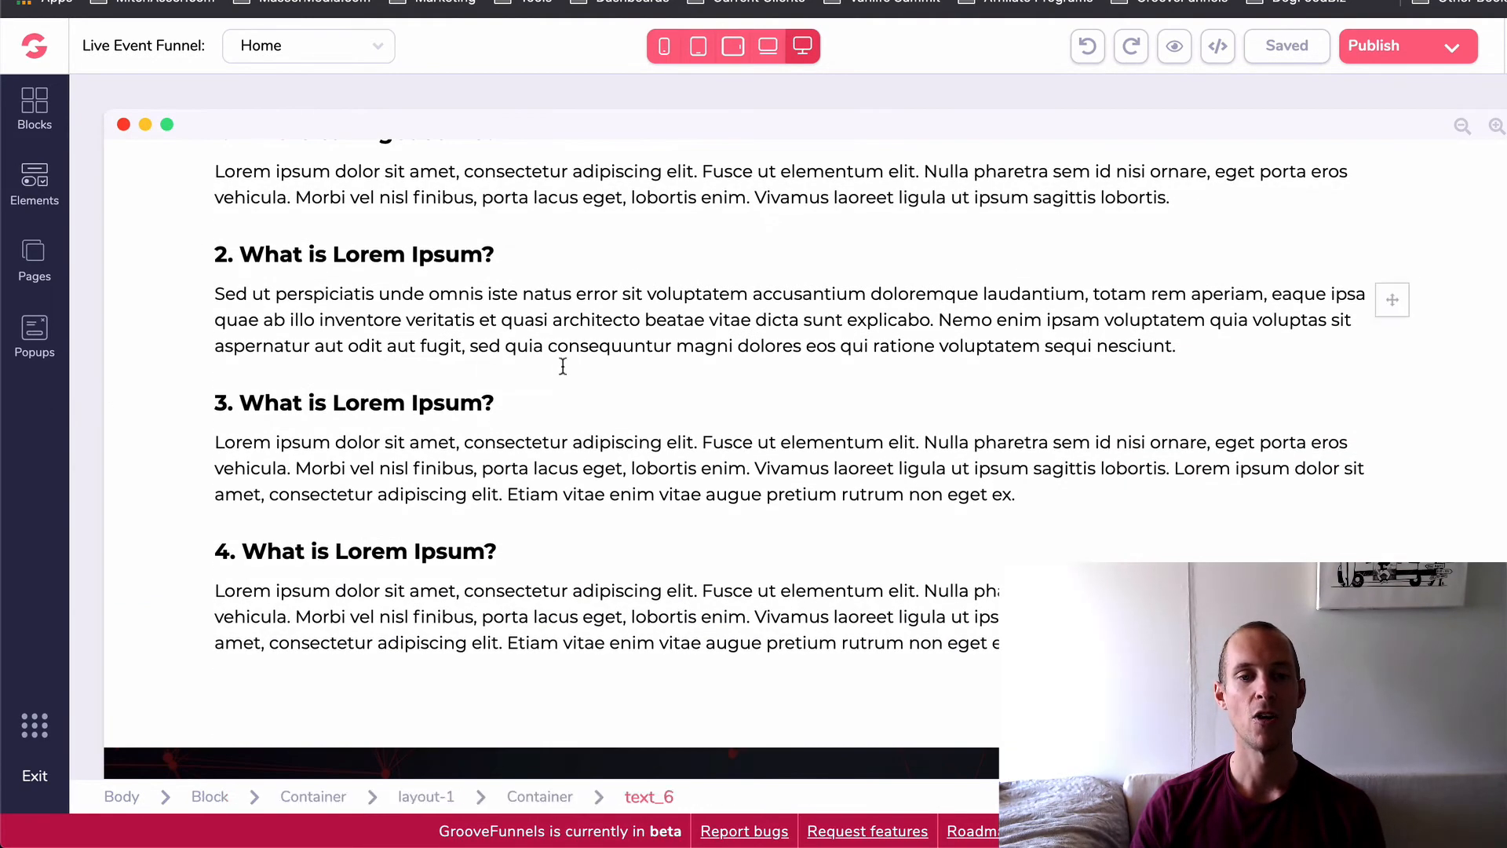
scroll(563, 366, up, 3)
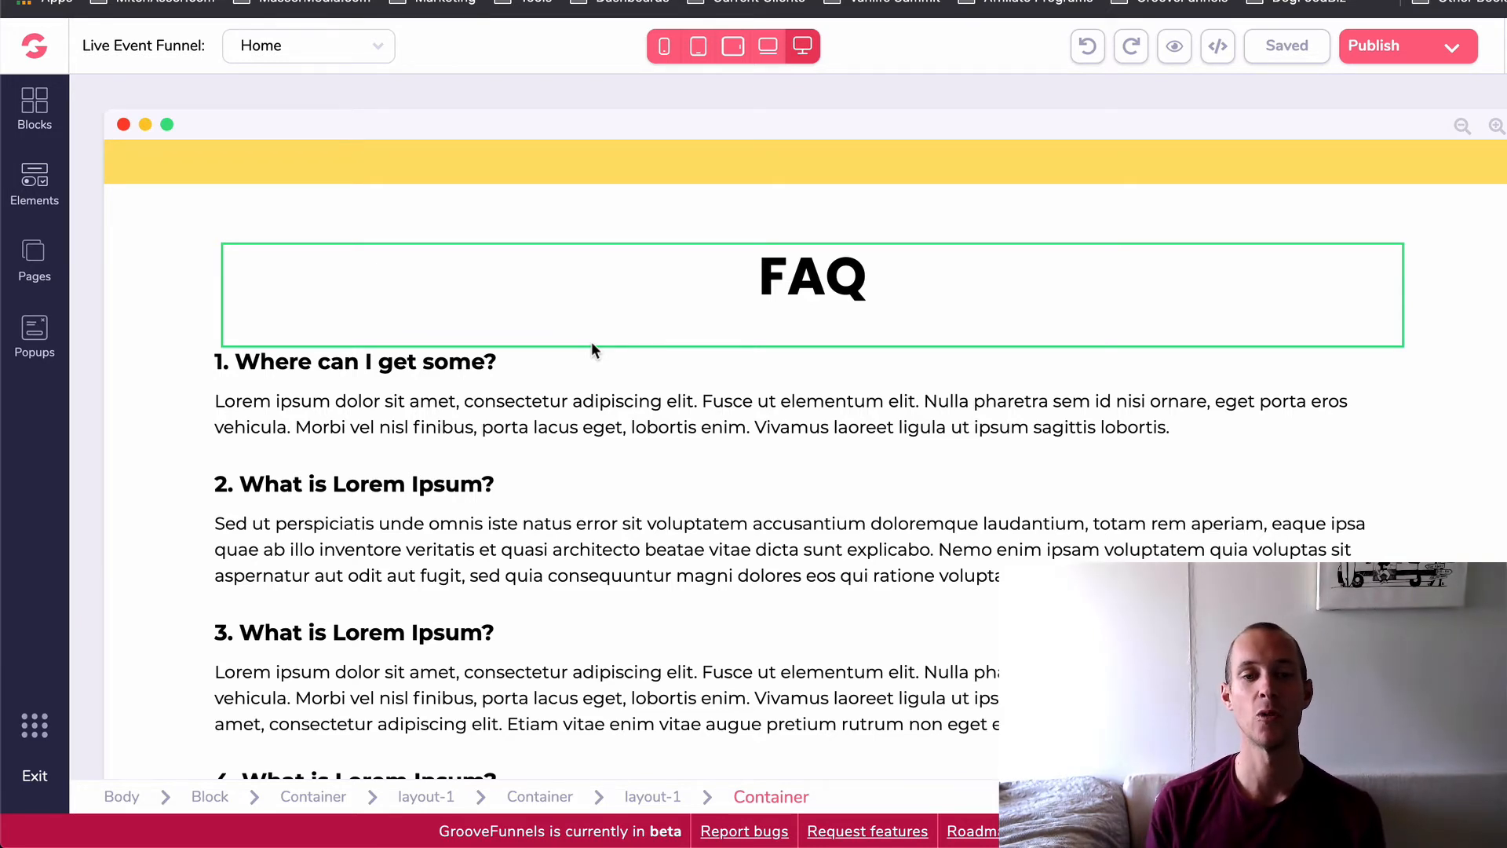
scroll(564, 616, down, 3)
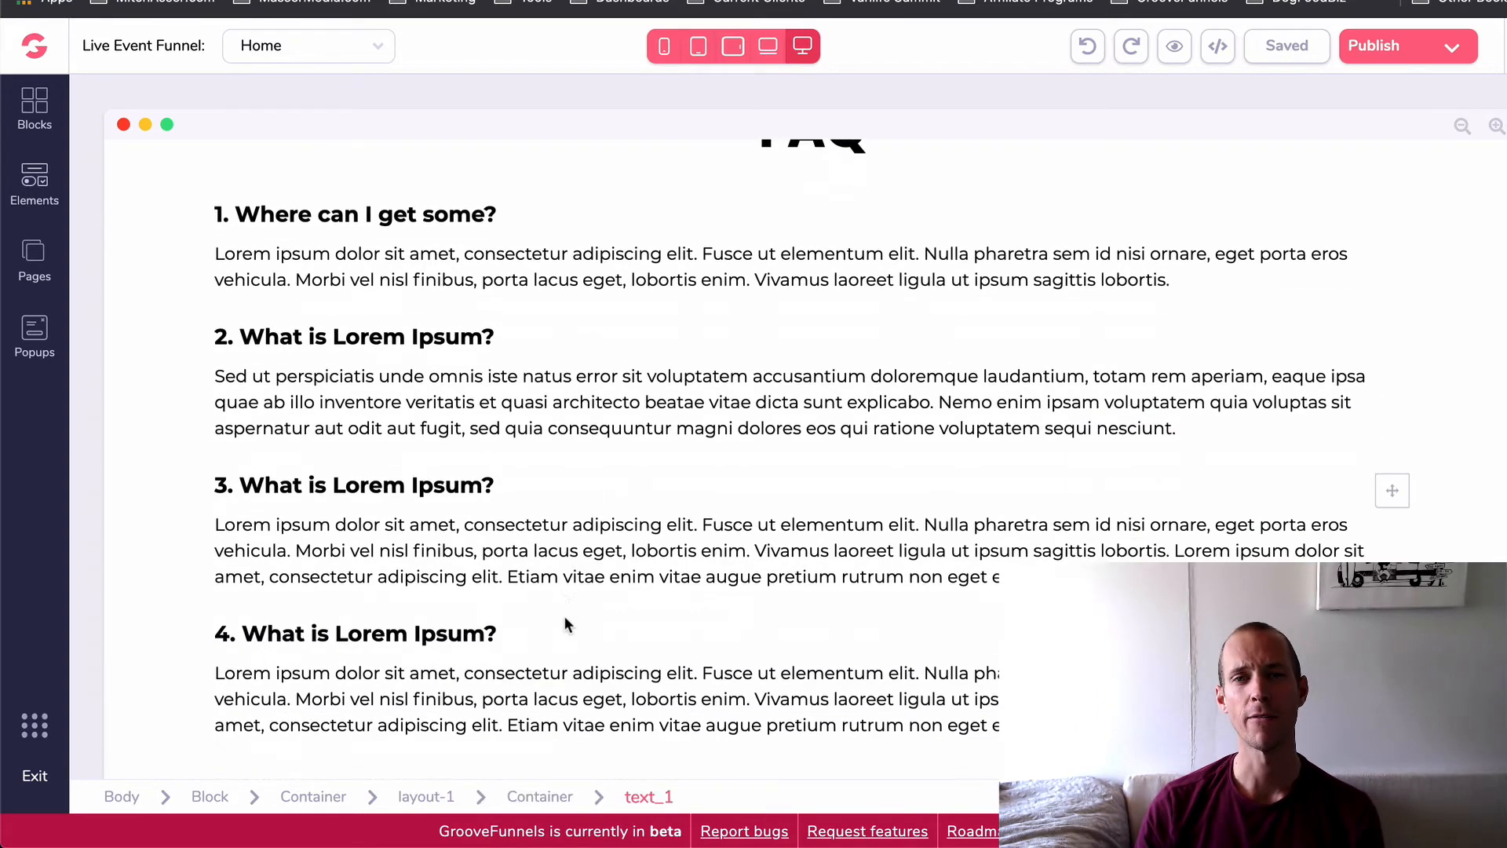
scroll(557, 634, down, 7)
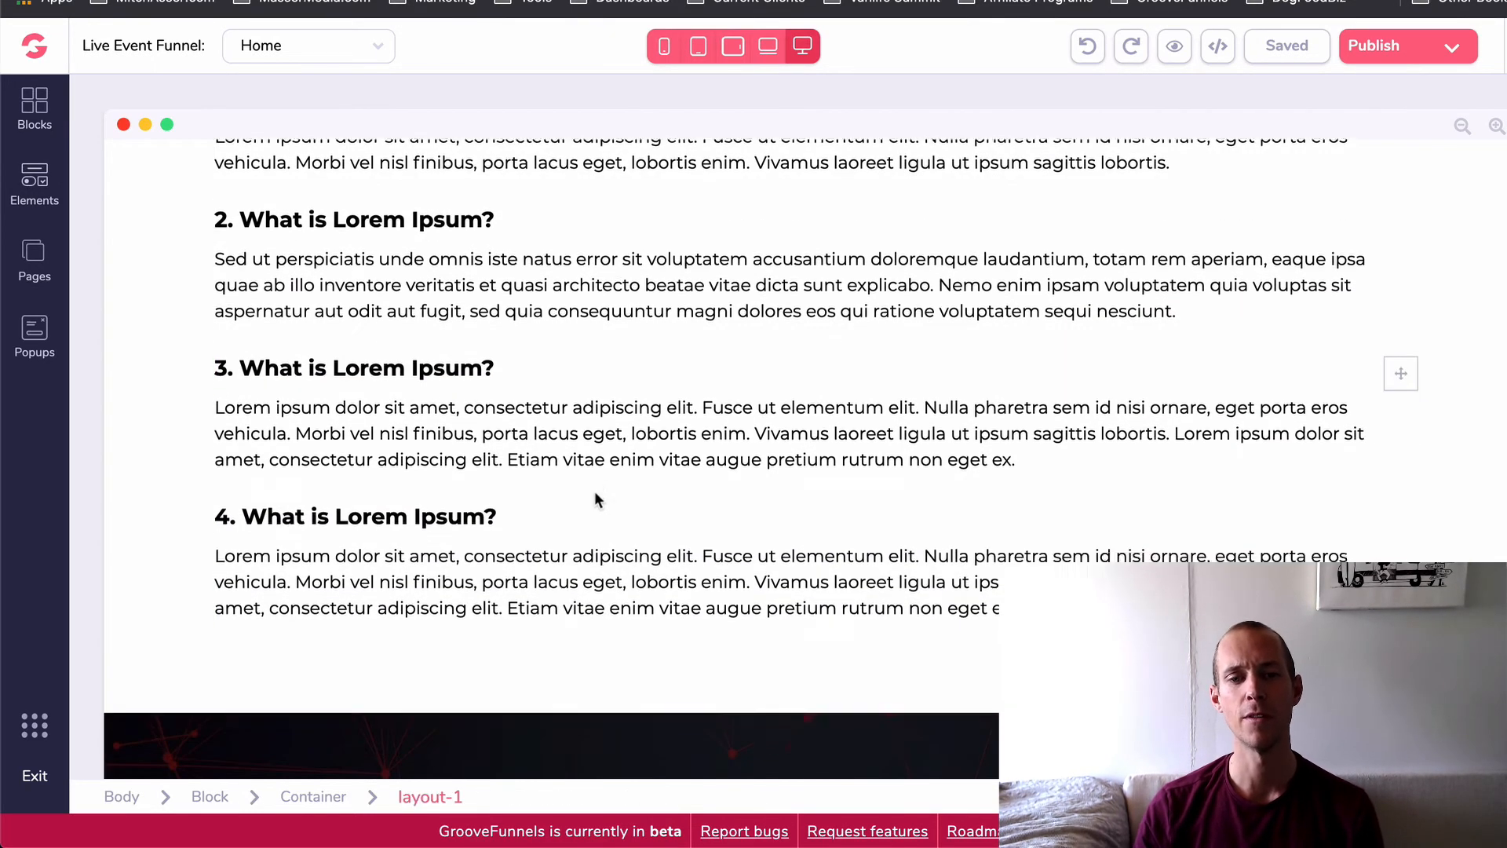
scroll(597, 352, down, 2)
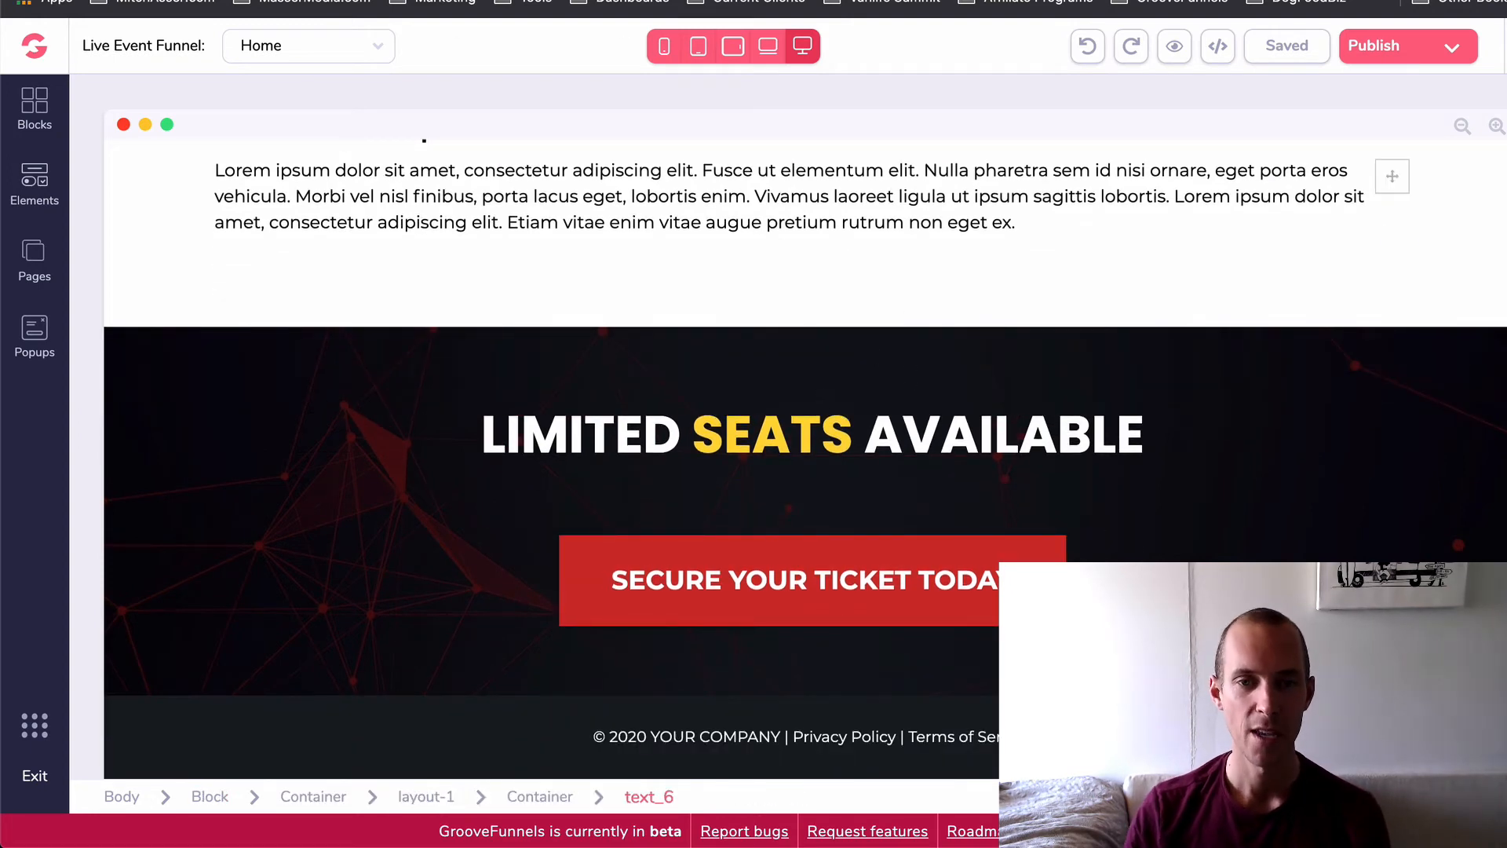
click(786, 223)
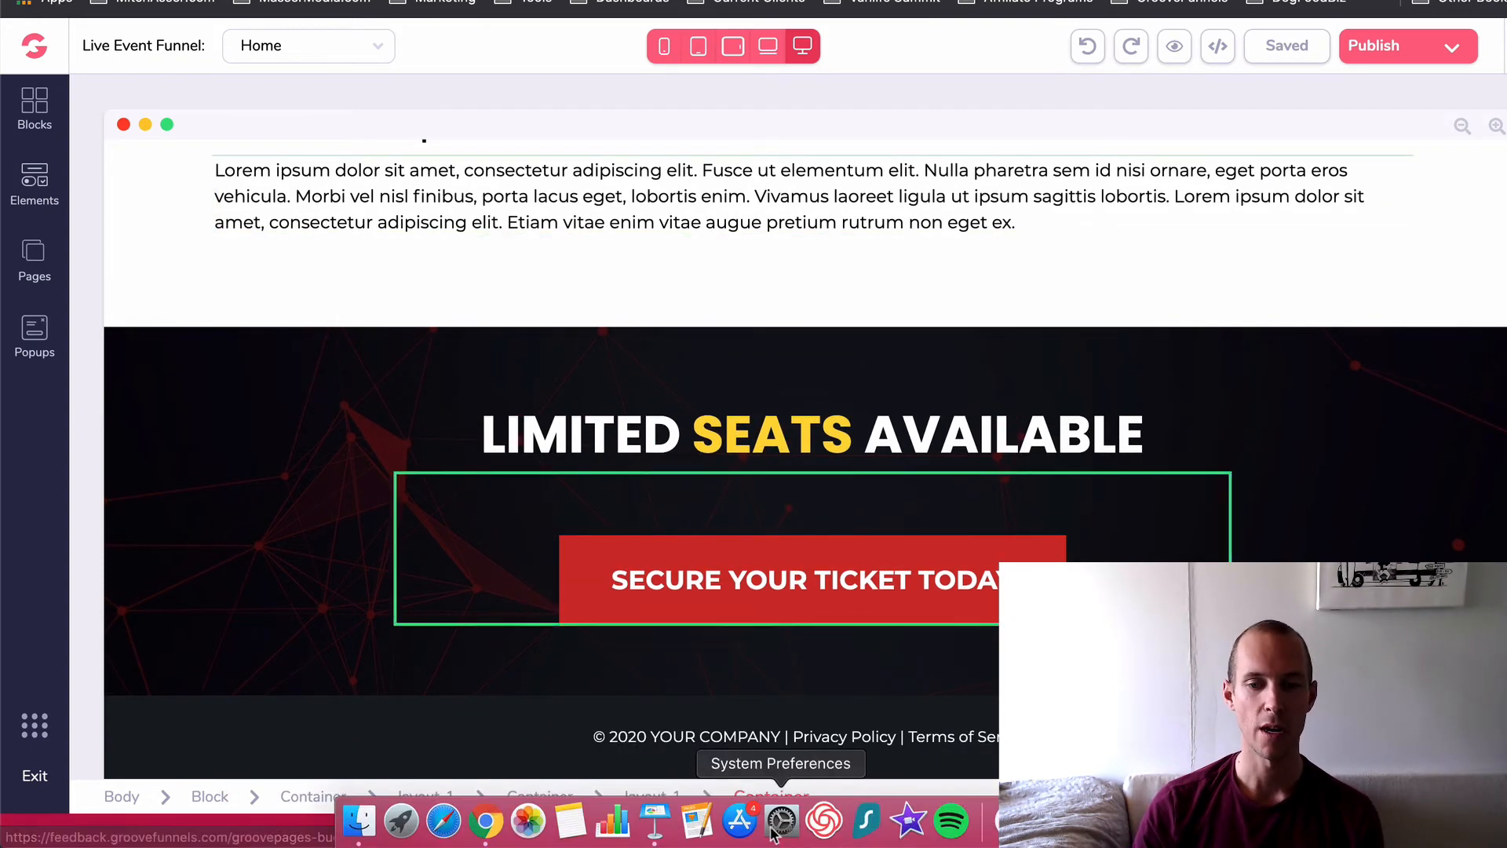
- Switch to Keynote and examine the funnel diagram running from the Ebook LP to the Thank You Page
click(652, 816)
drag(766, 215, 692, 459)
click(691, 463)
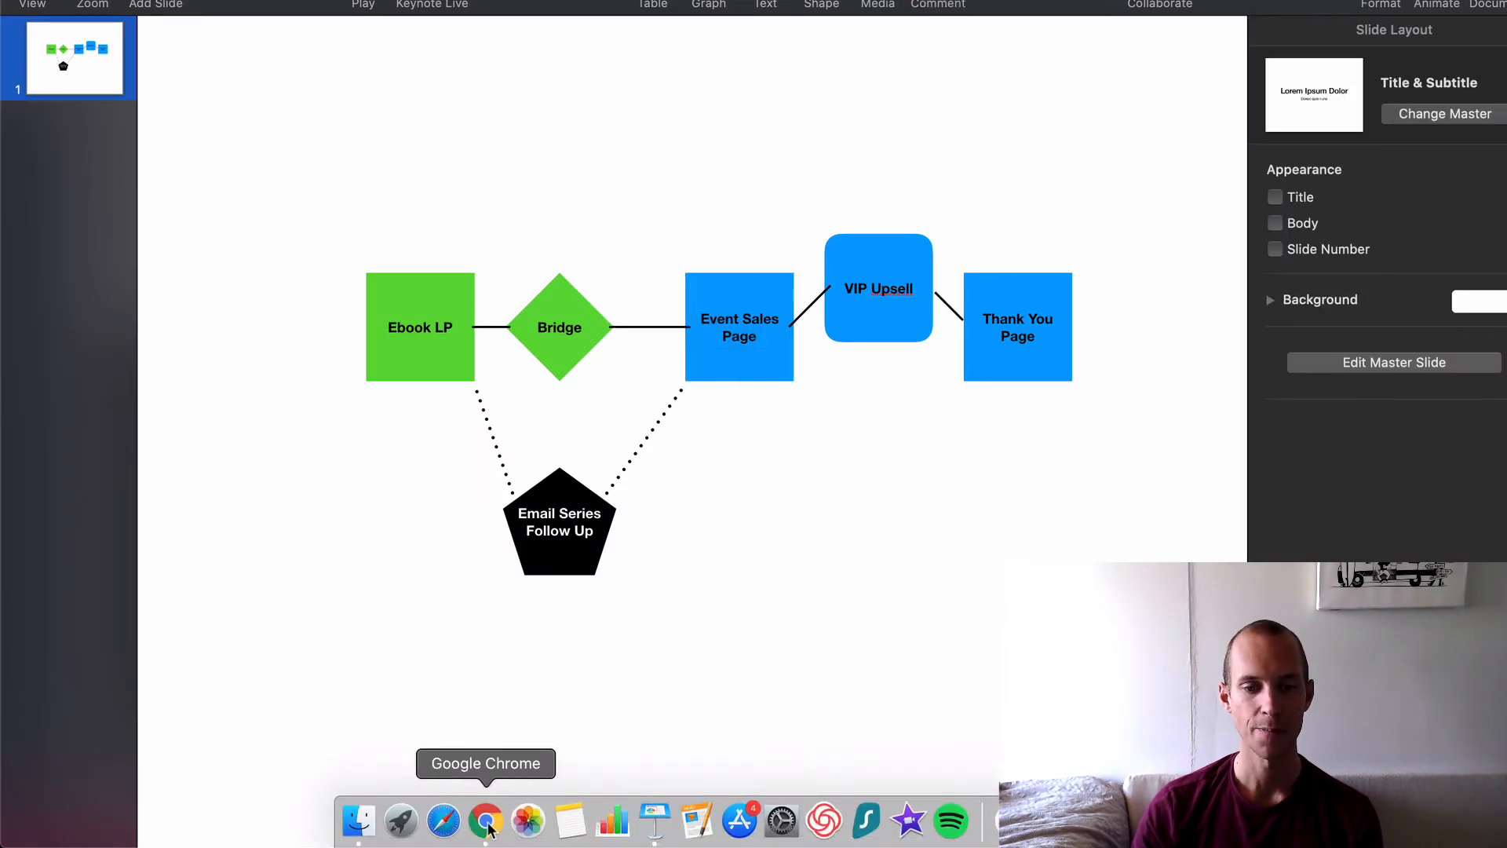
- Switch back to Google Chrome and open the Upsell page of the Live Event Funnel
click(485, 820)
click(331, 46)
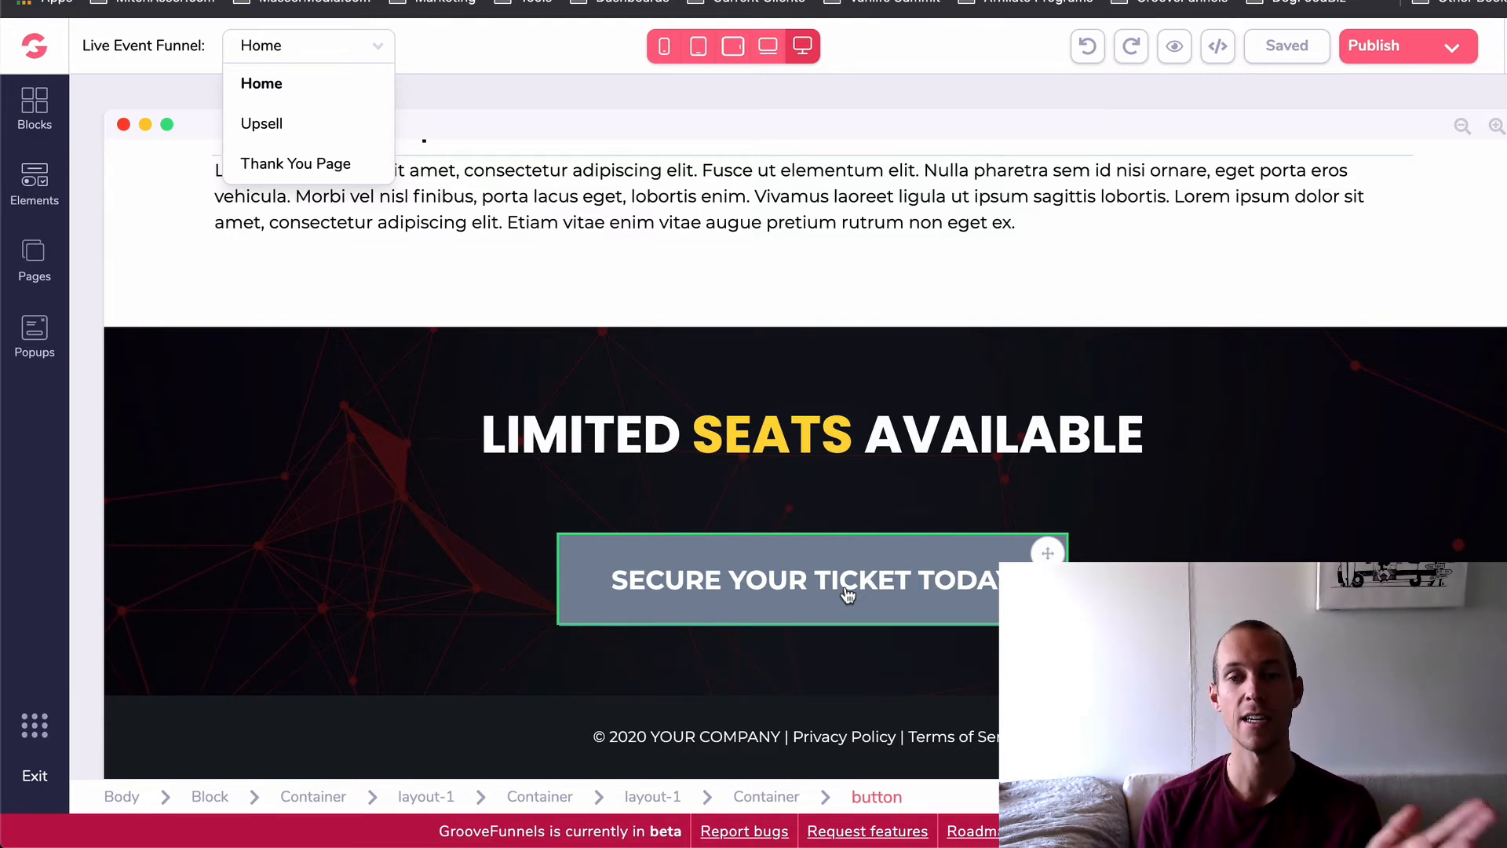
click(278, 121)
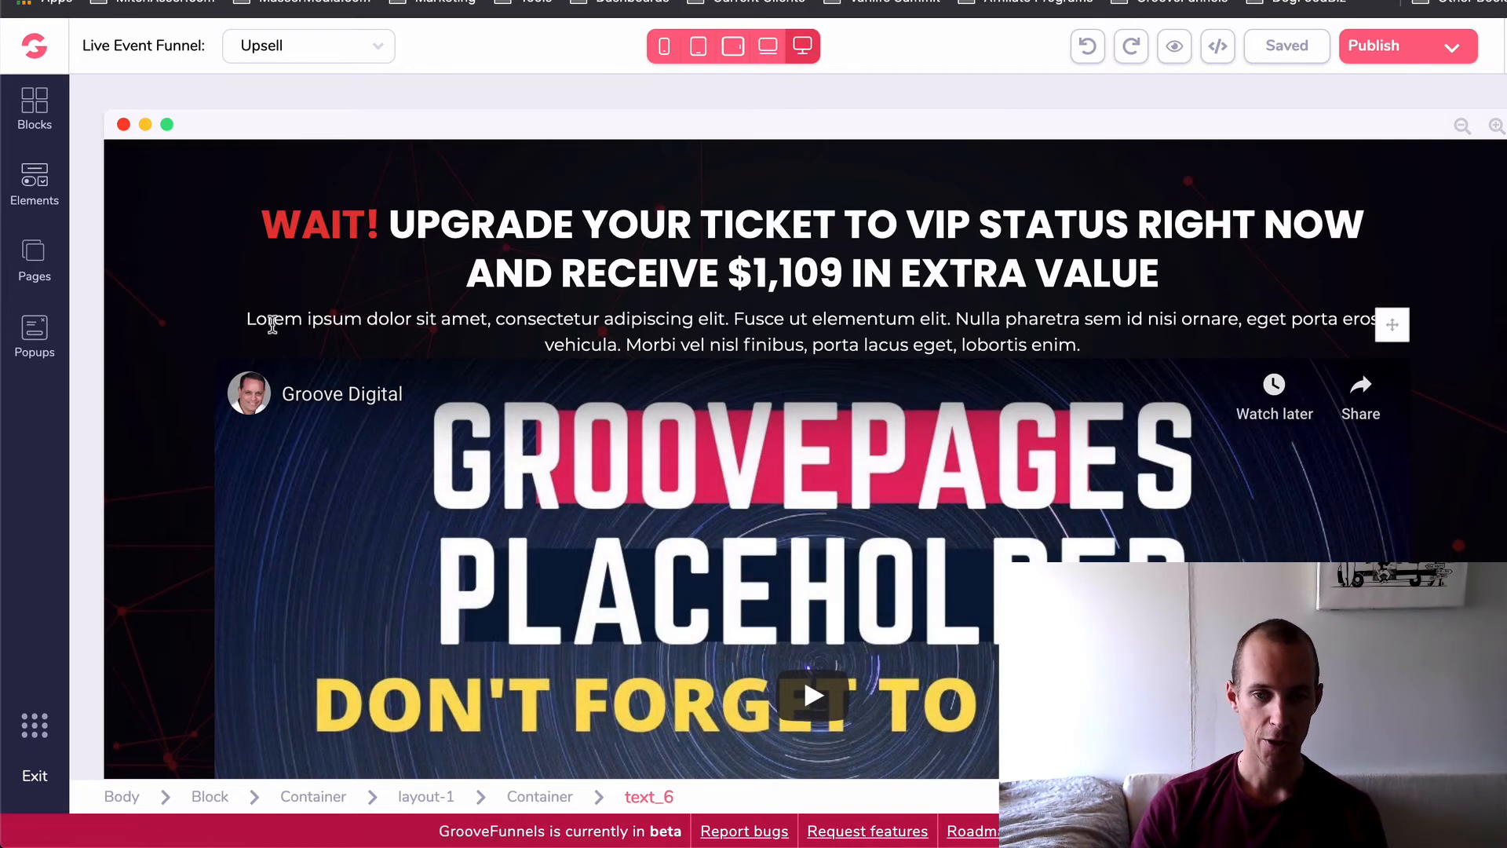
- Examine the VIP upgrade headline, the placeholder video and the "Upgrade My Ticket Now To VIP" button
scroll(1068, 477, down, 2)
click(1068, 476)
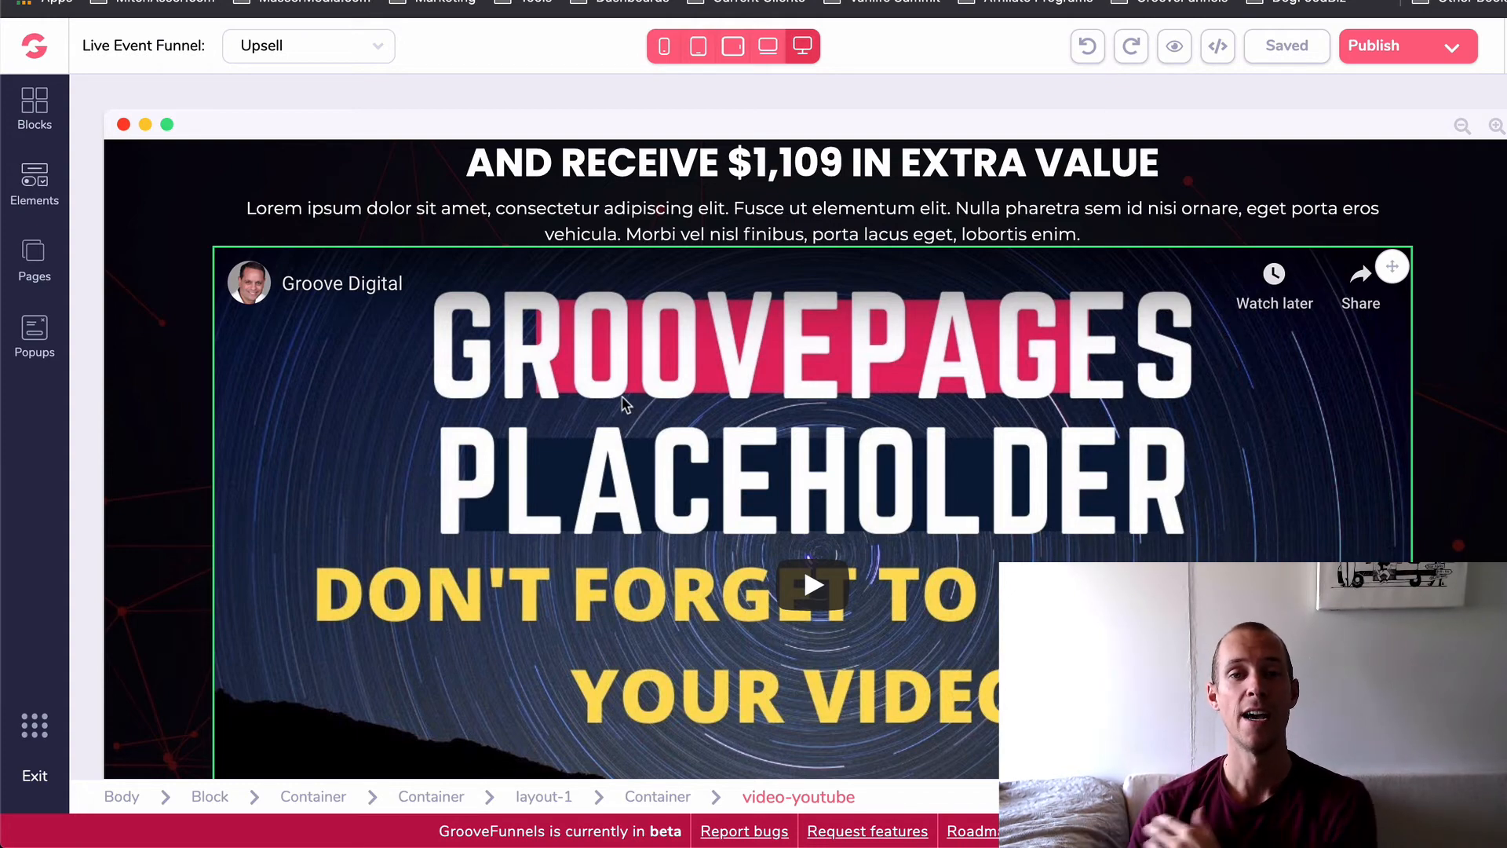
scroll(620, 404, down, 7)
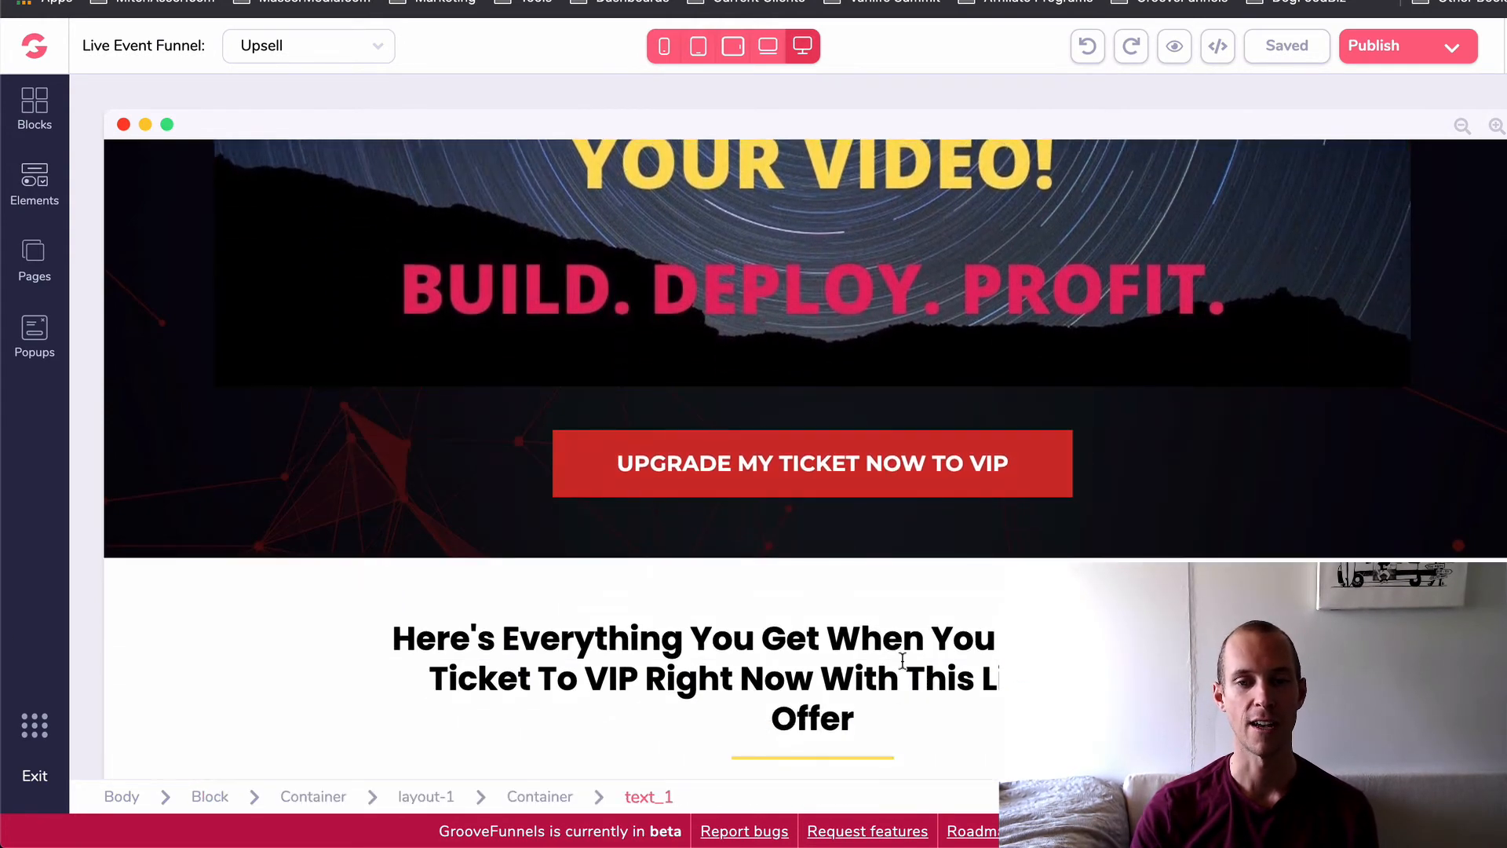
scroll(767, 644, down, 4)
scroll(181, 340, up, 6)
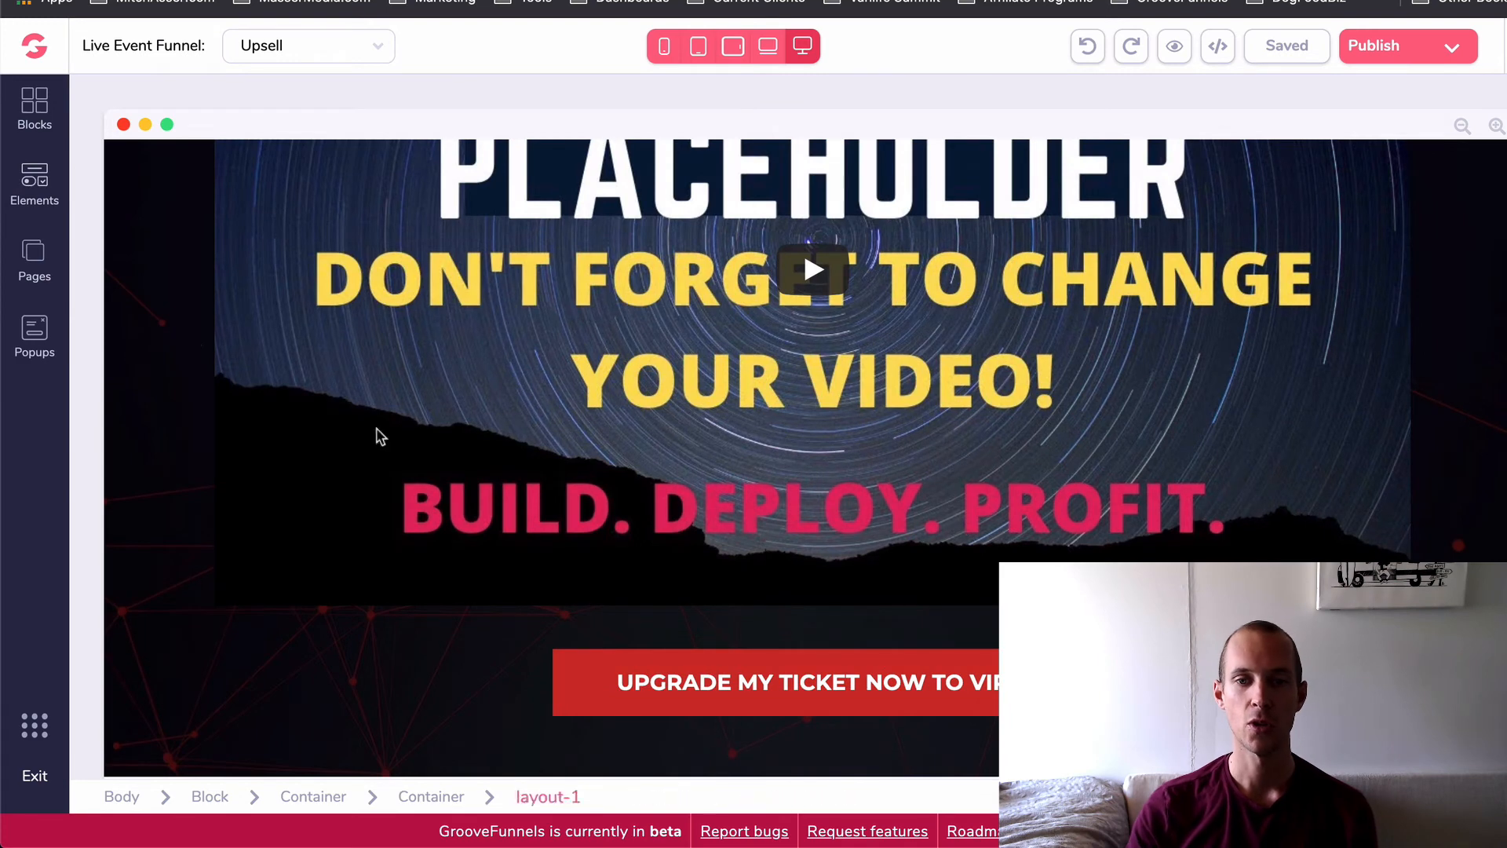
- Examine the "Here's Everything You Get" heading and its checklist of VIP upgrade benefits
scroll(503, 488, down, 7)
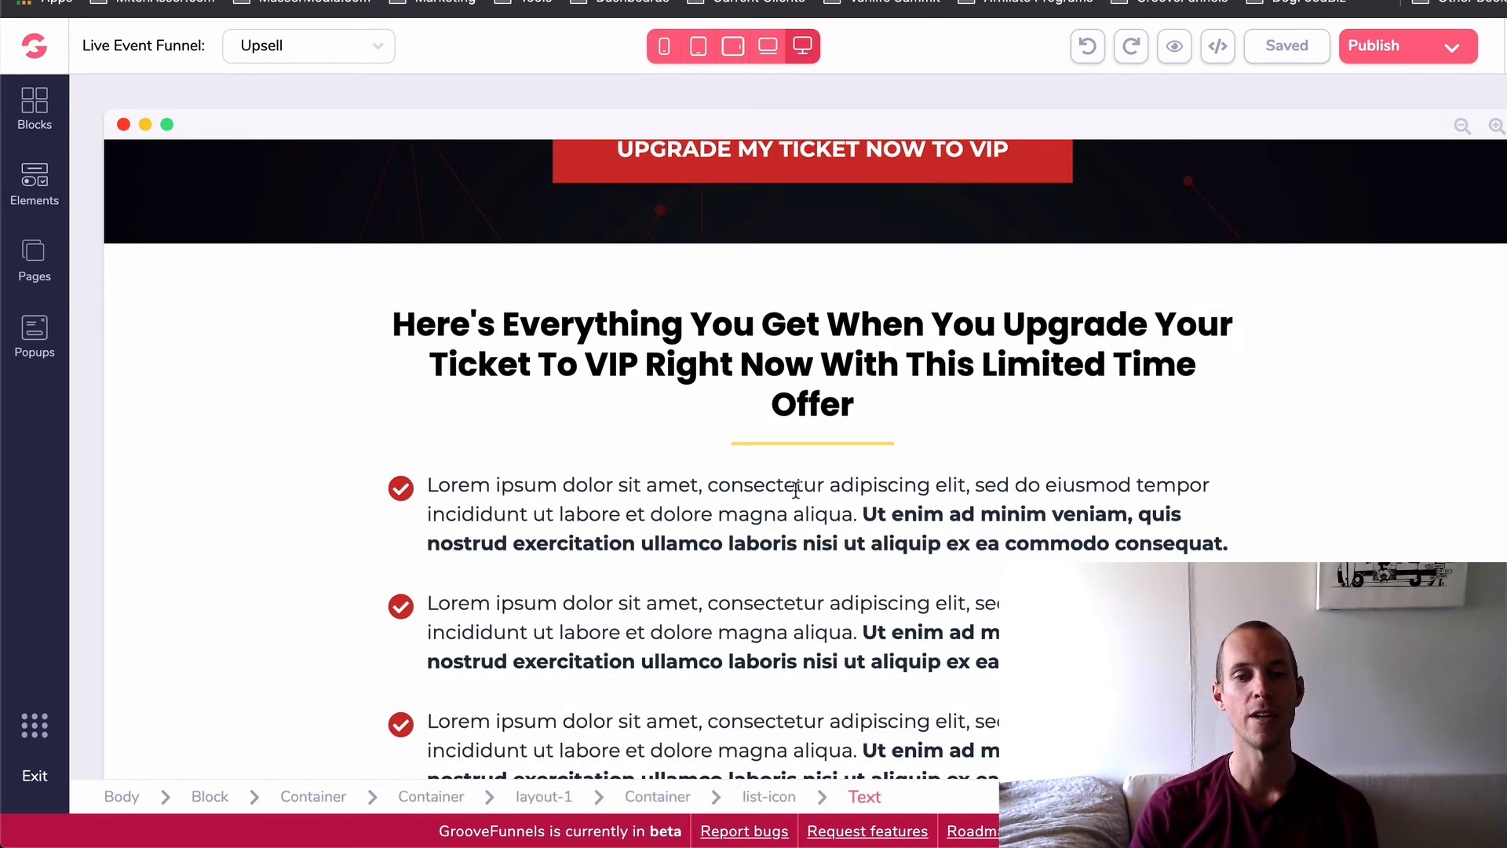
scroll(288, 141, down, 1)
scroll(628, 385, down, 2)
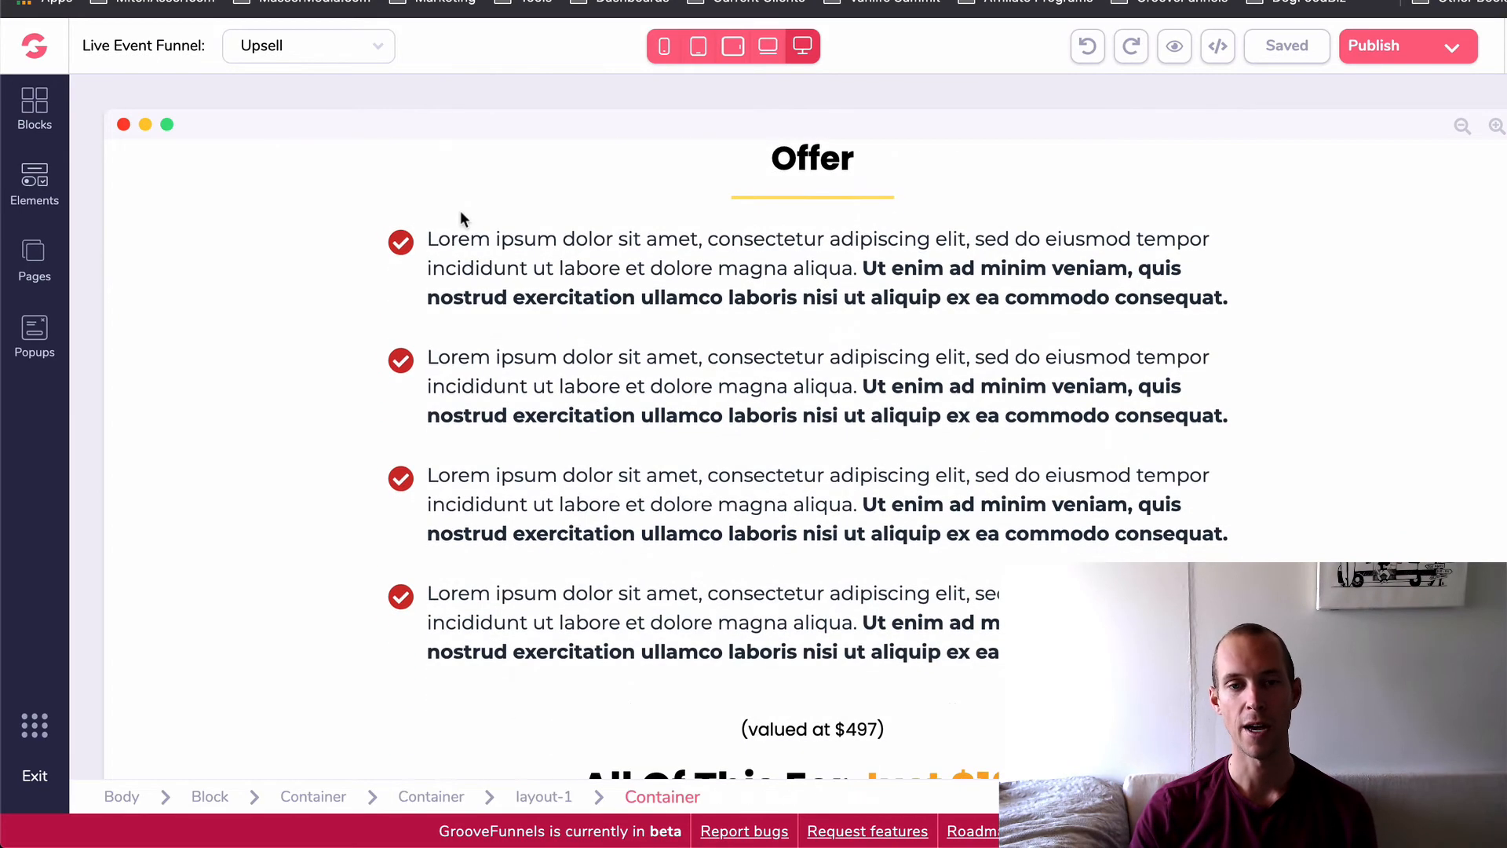
click(1035, 306)
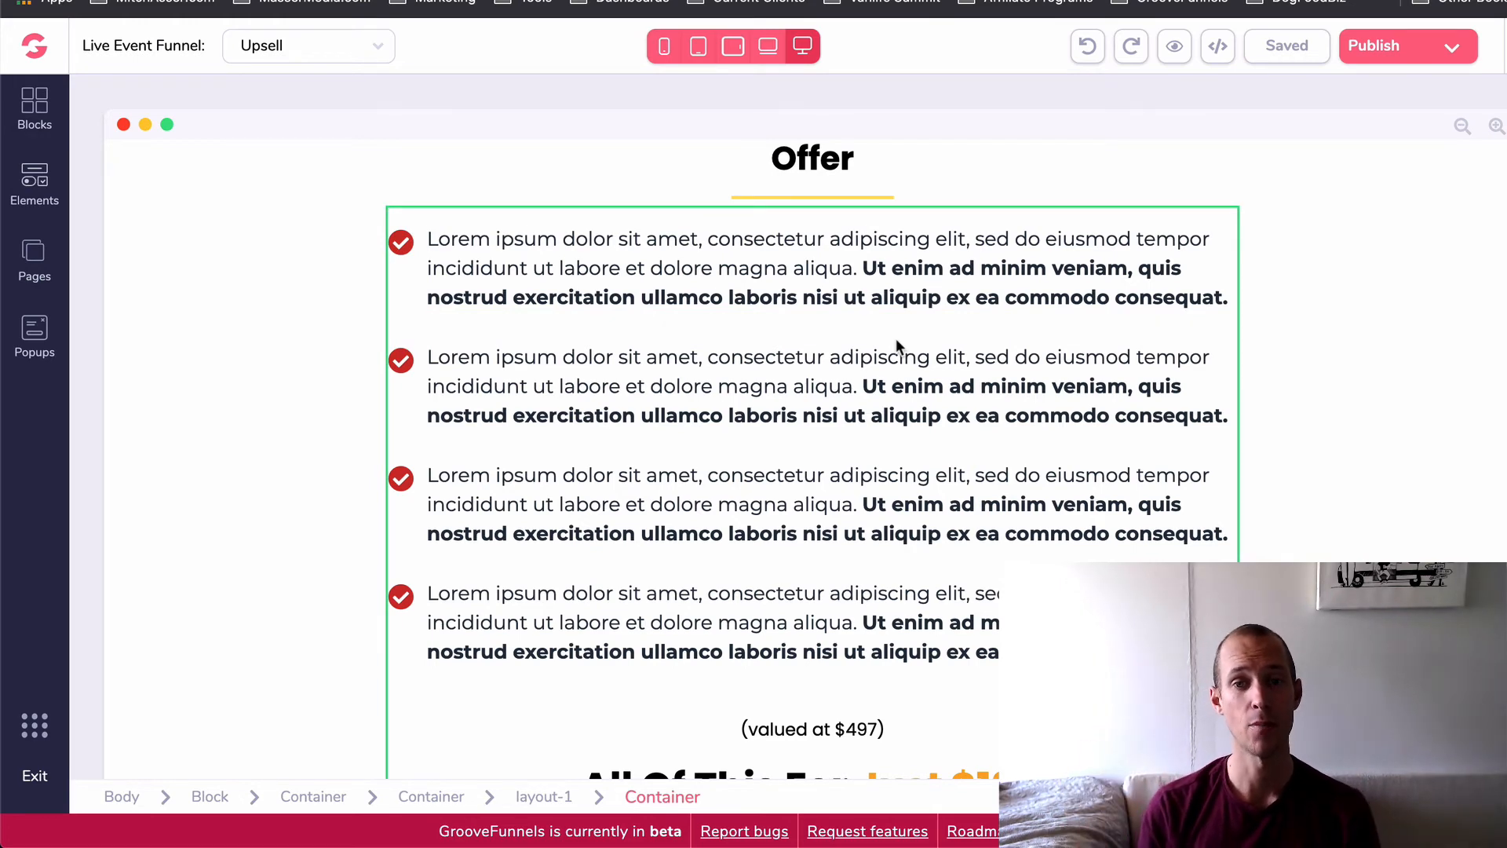
scroll(811, 410, down, 5)
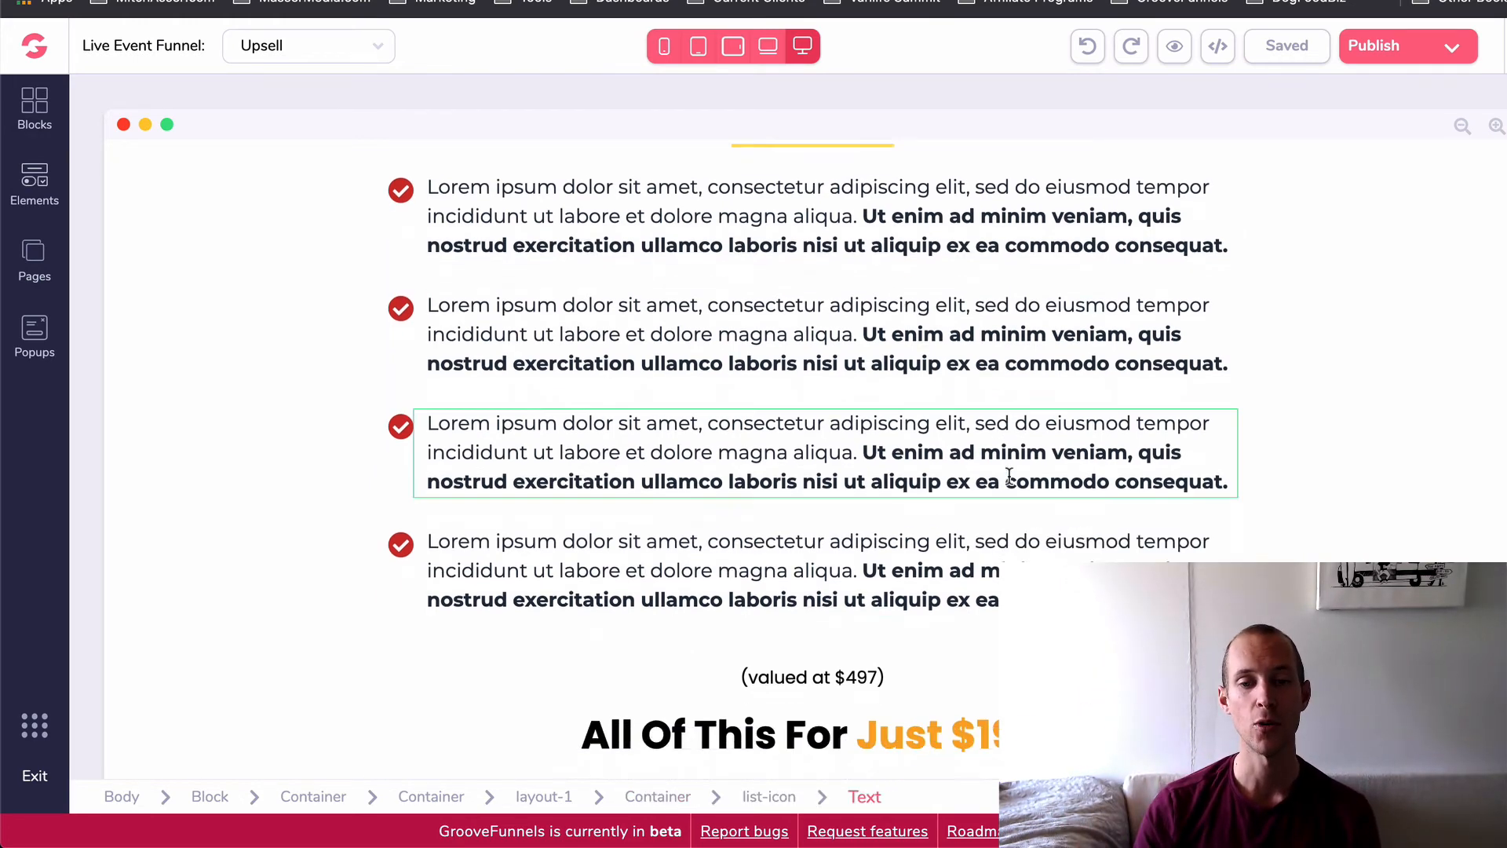
- Examine the "All Of This For Just $197" pricing line and the "even bigger no-brainer" headline beneath it
scroll(811, 410, down, 3)
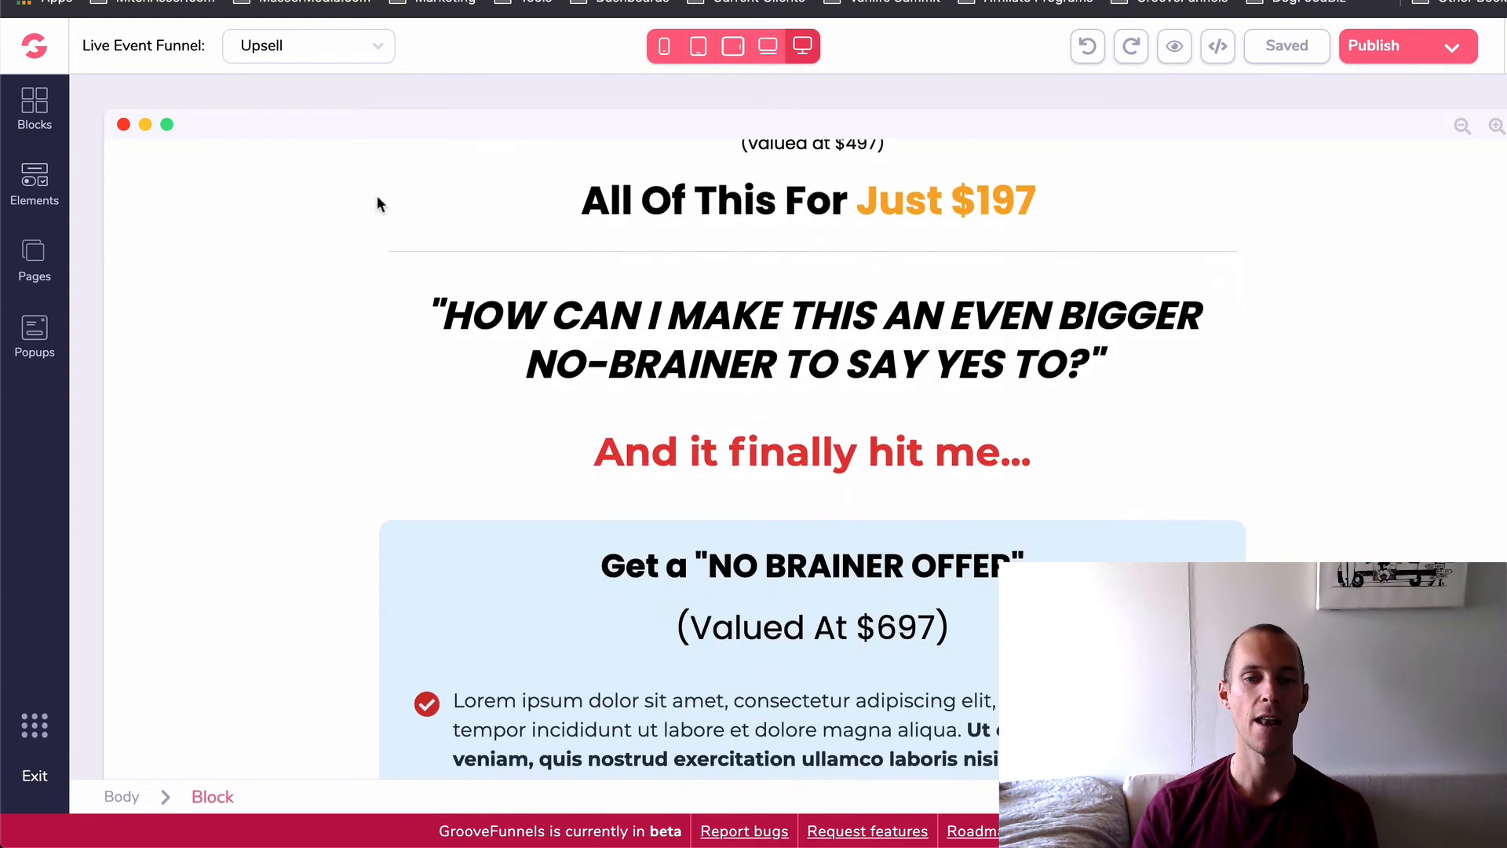
scroll(782, 350, up, 8)
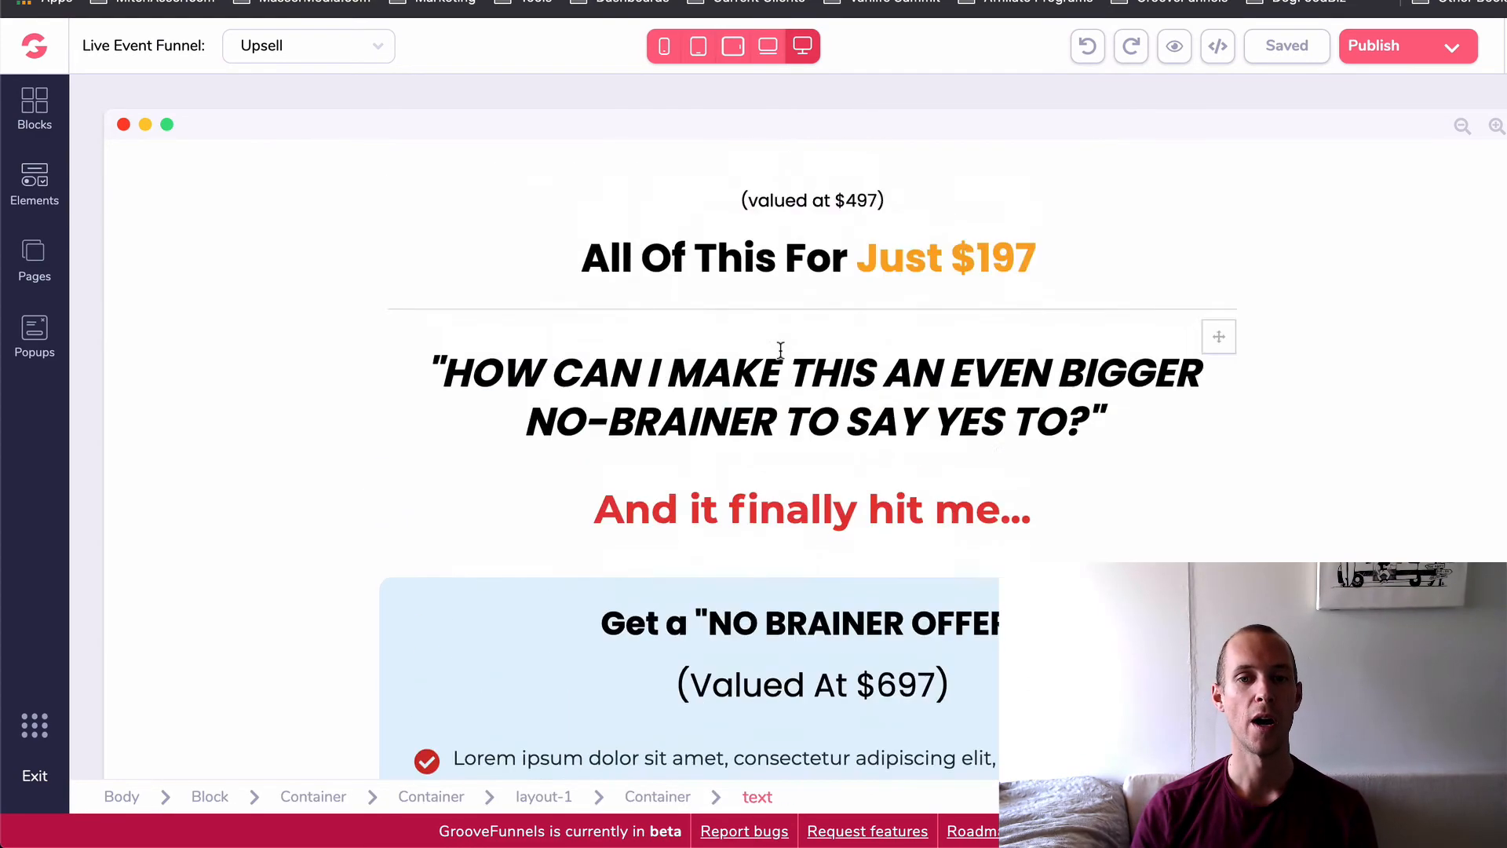
scroll(782, 350, down, 1)
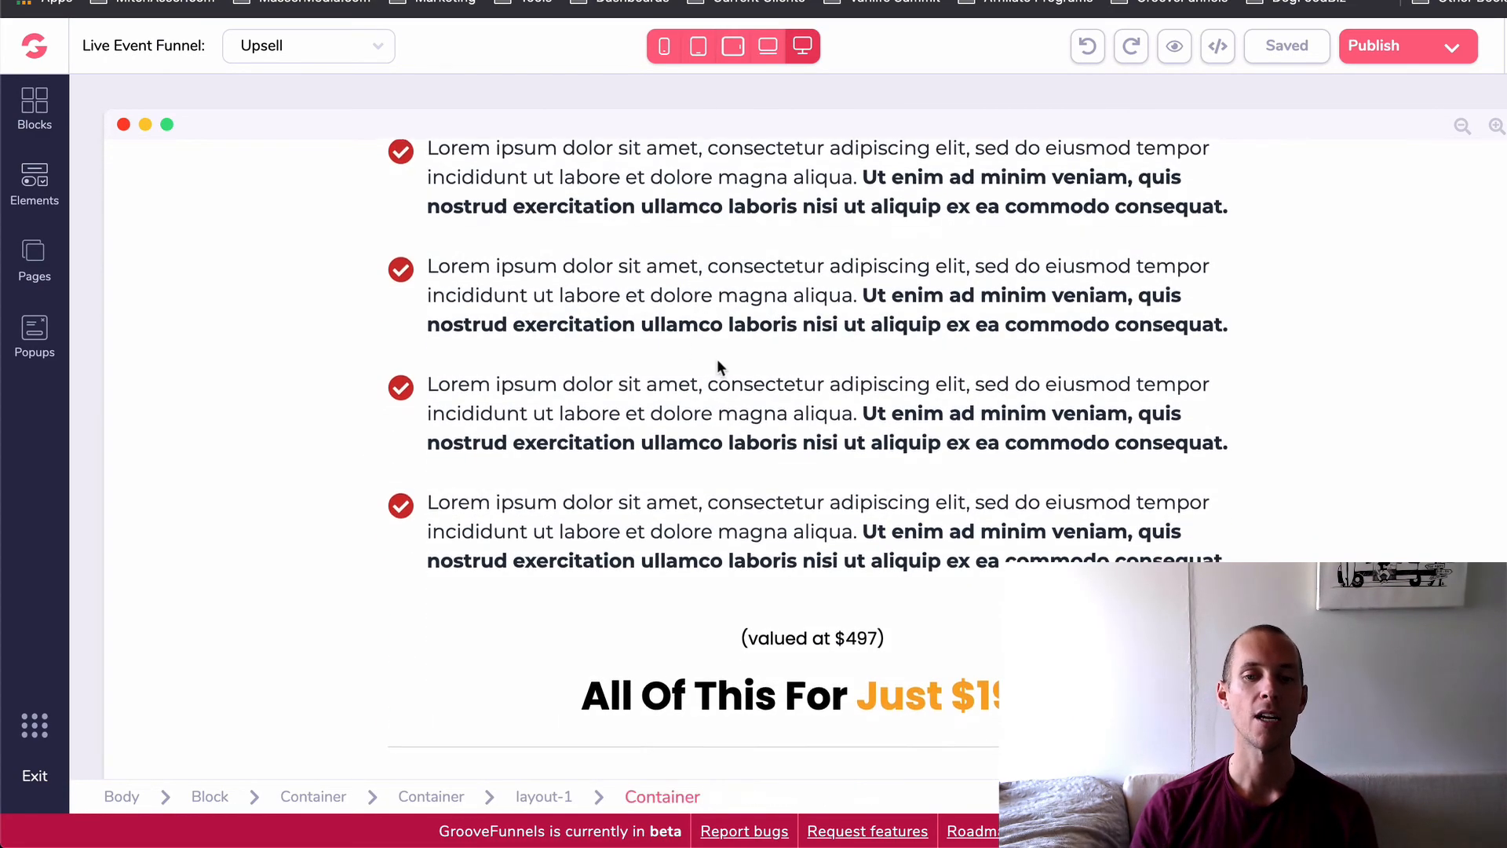
scroll(717, 366, down, 1)
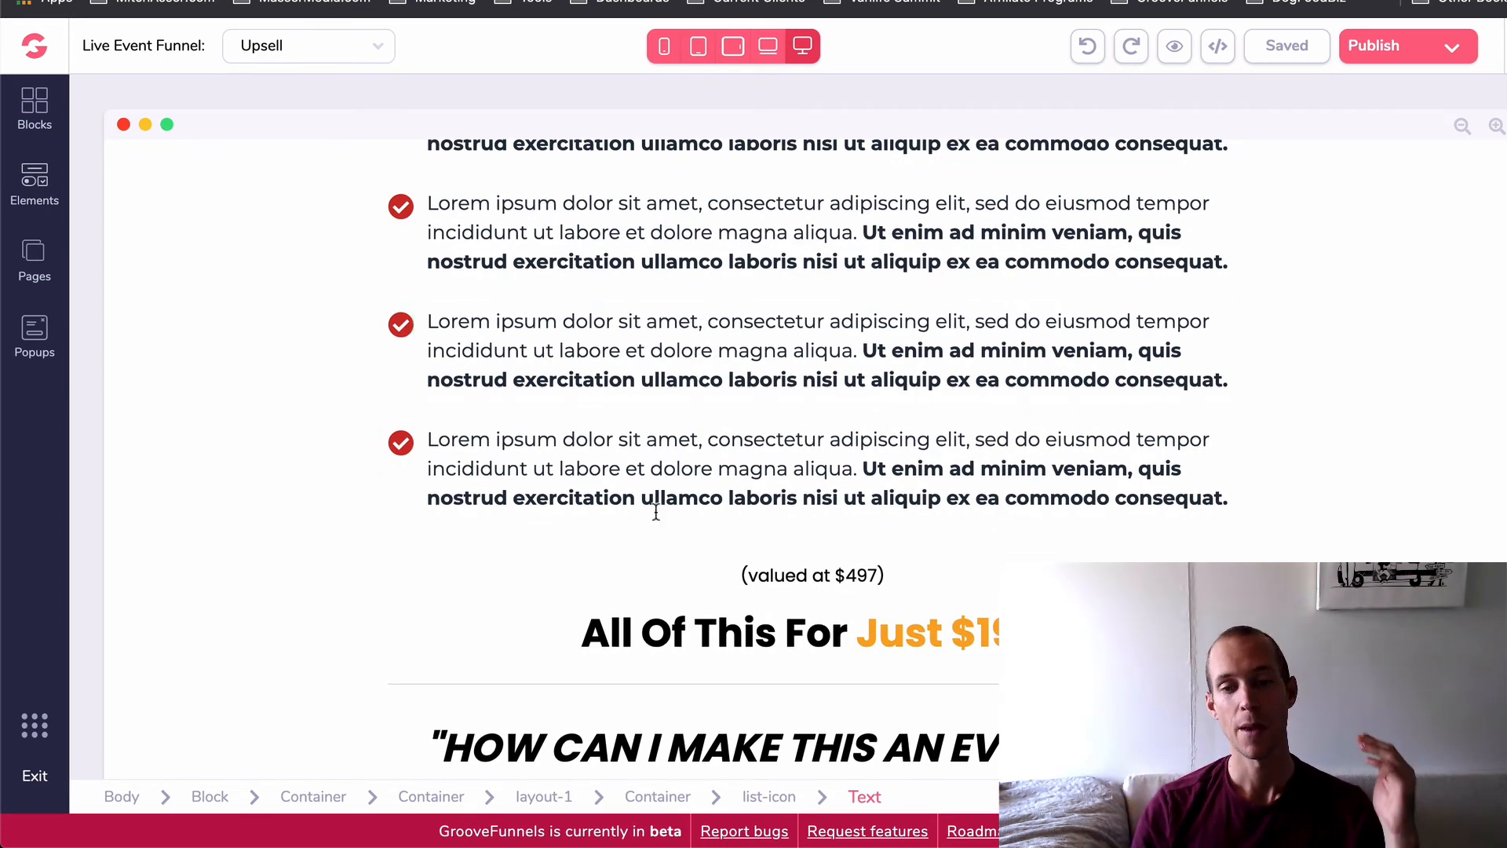
scroll(665, 538, down, 5)
scroll(672, 544, down, 1)
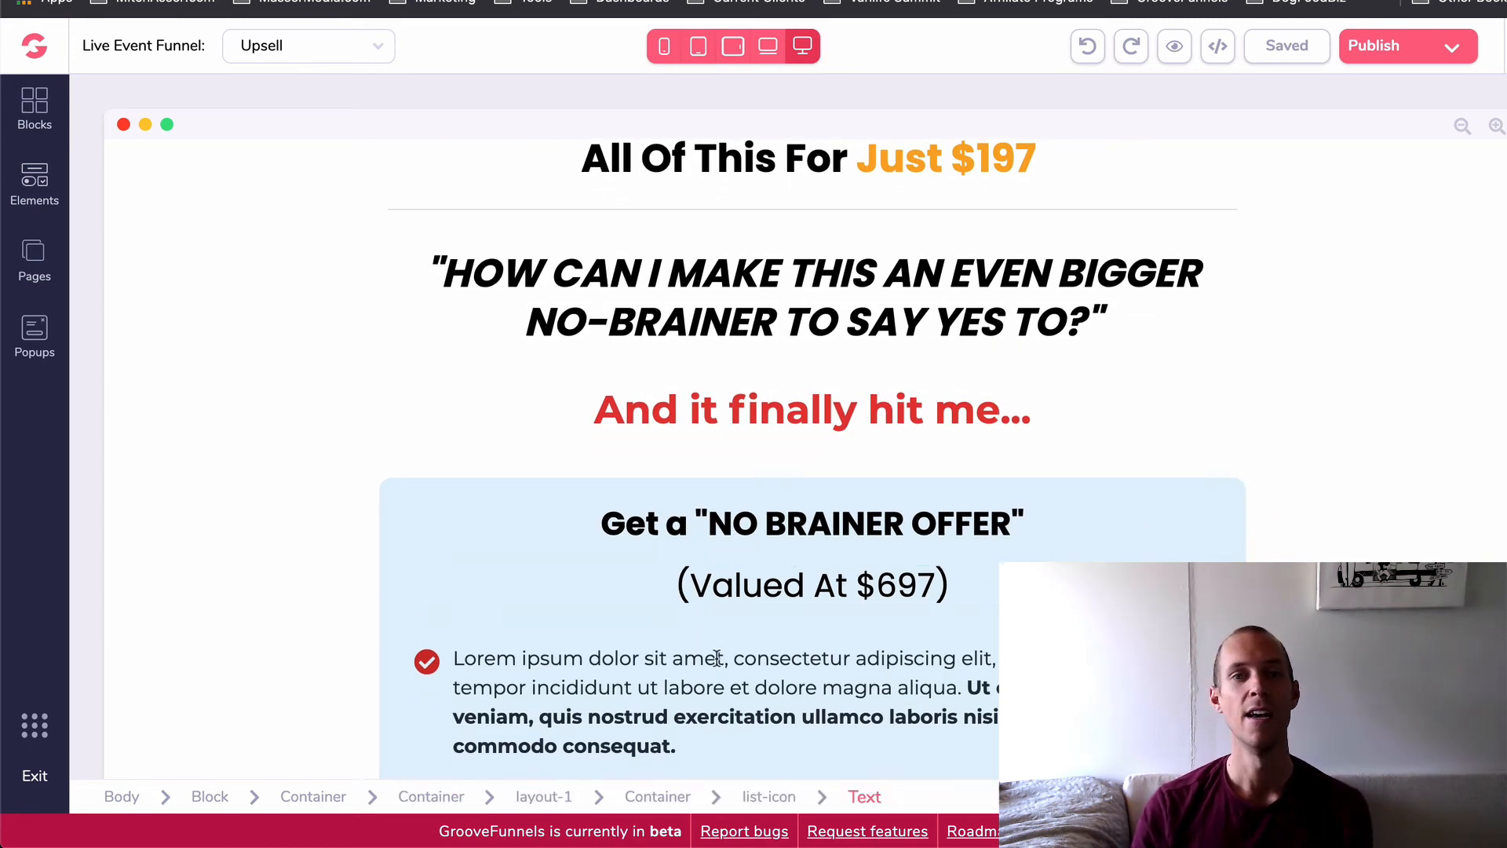
- Review the VIP benefits checklist again and examine the blue "NO BRAINER OFFER" box
scroll(718, 658, up, 15)
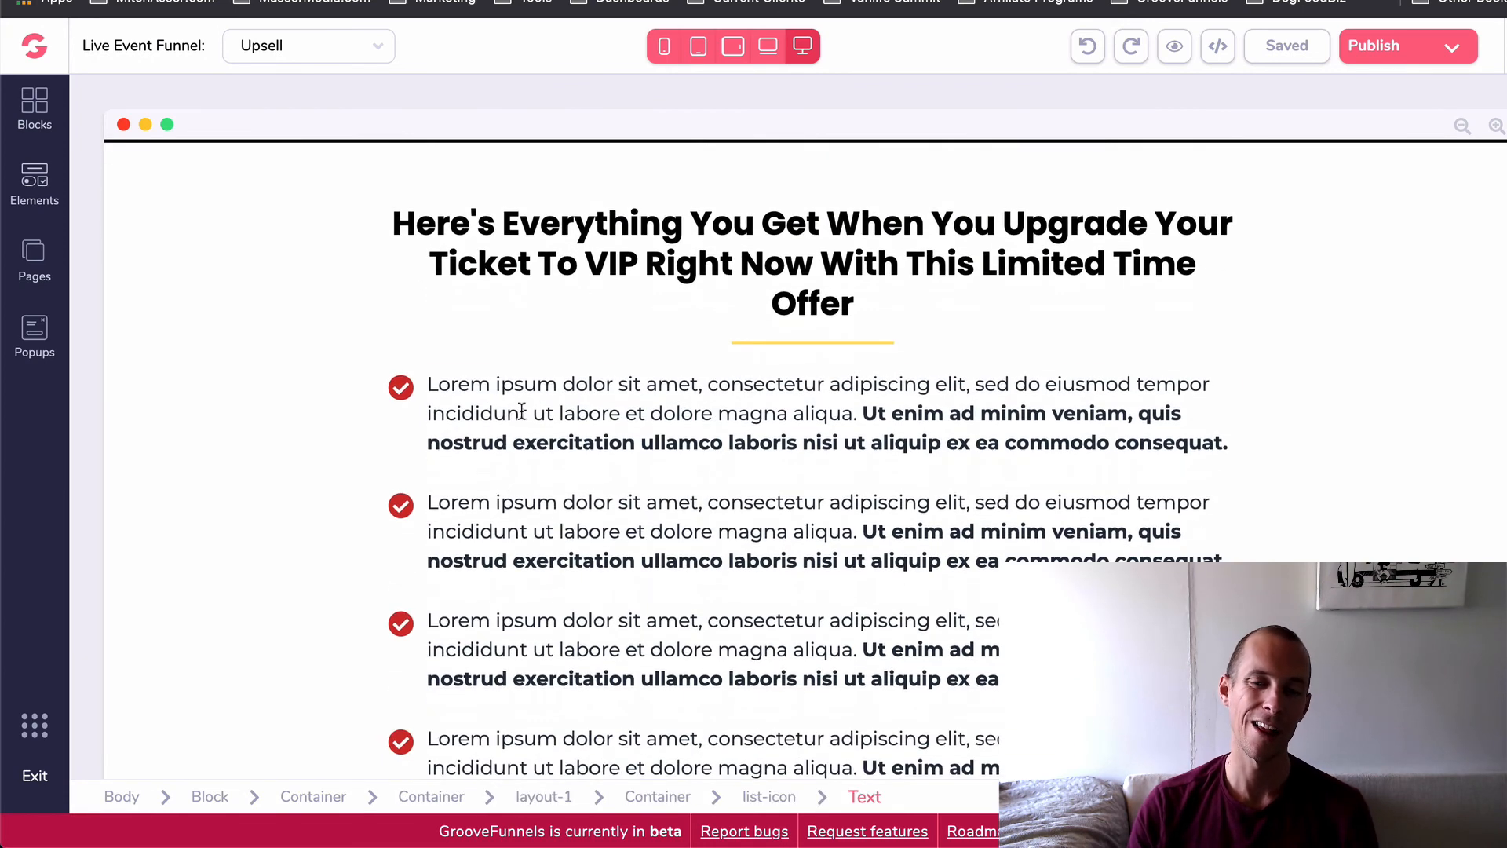
scroll(572, 448, down, 5)
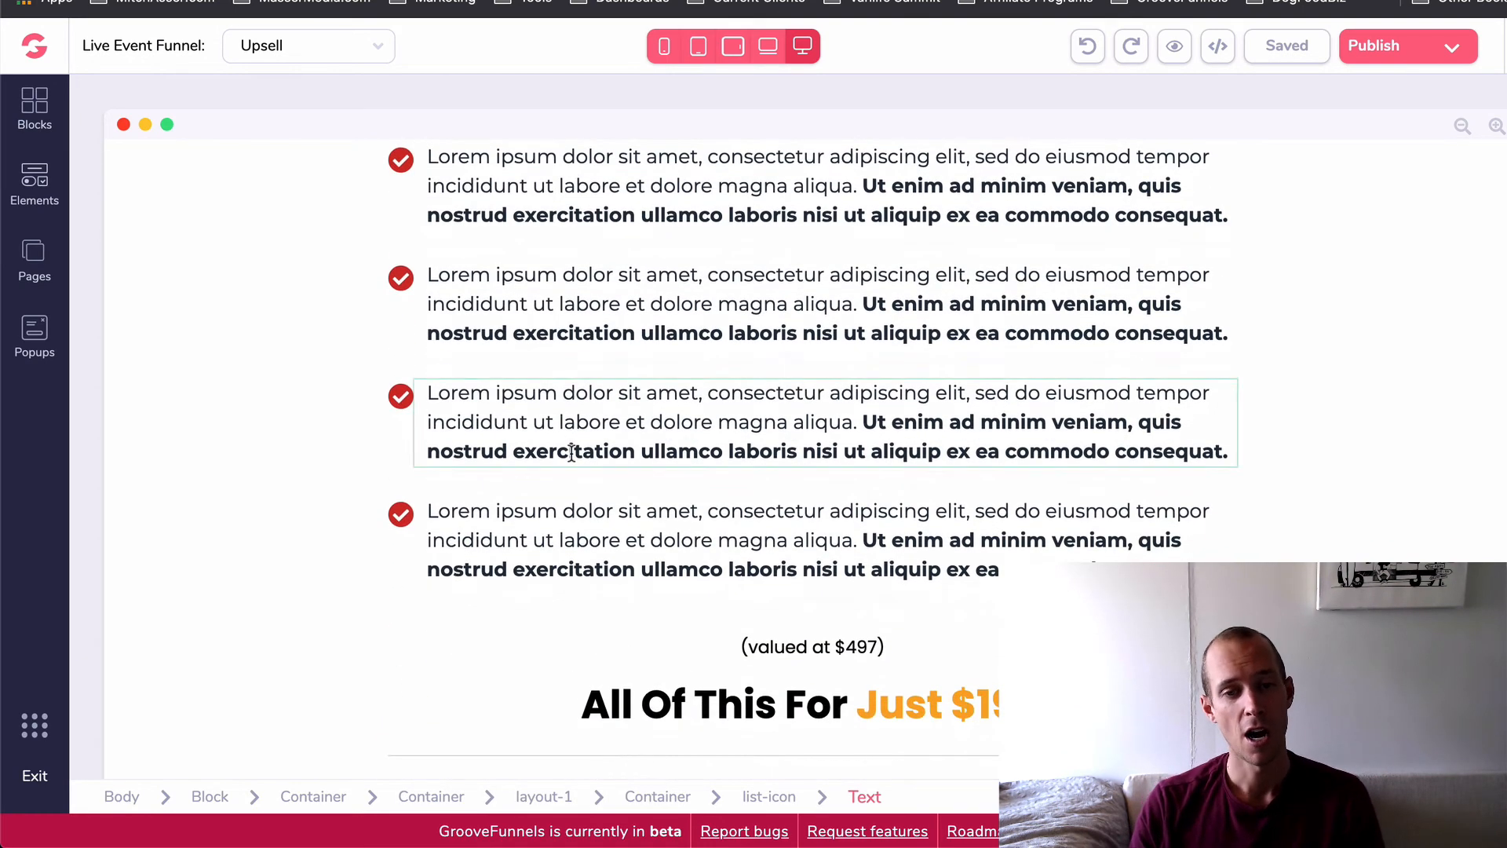
scroll(571, 452, down, 1)
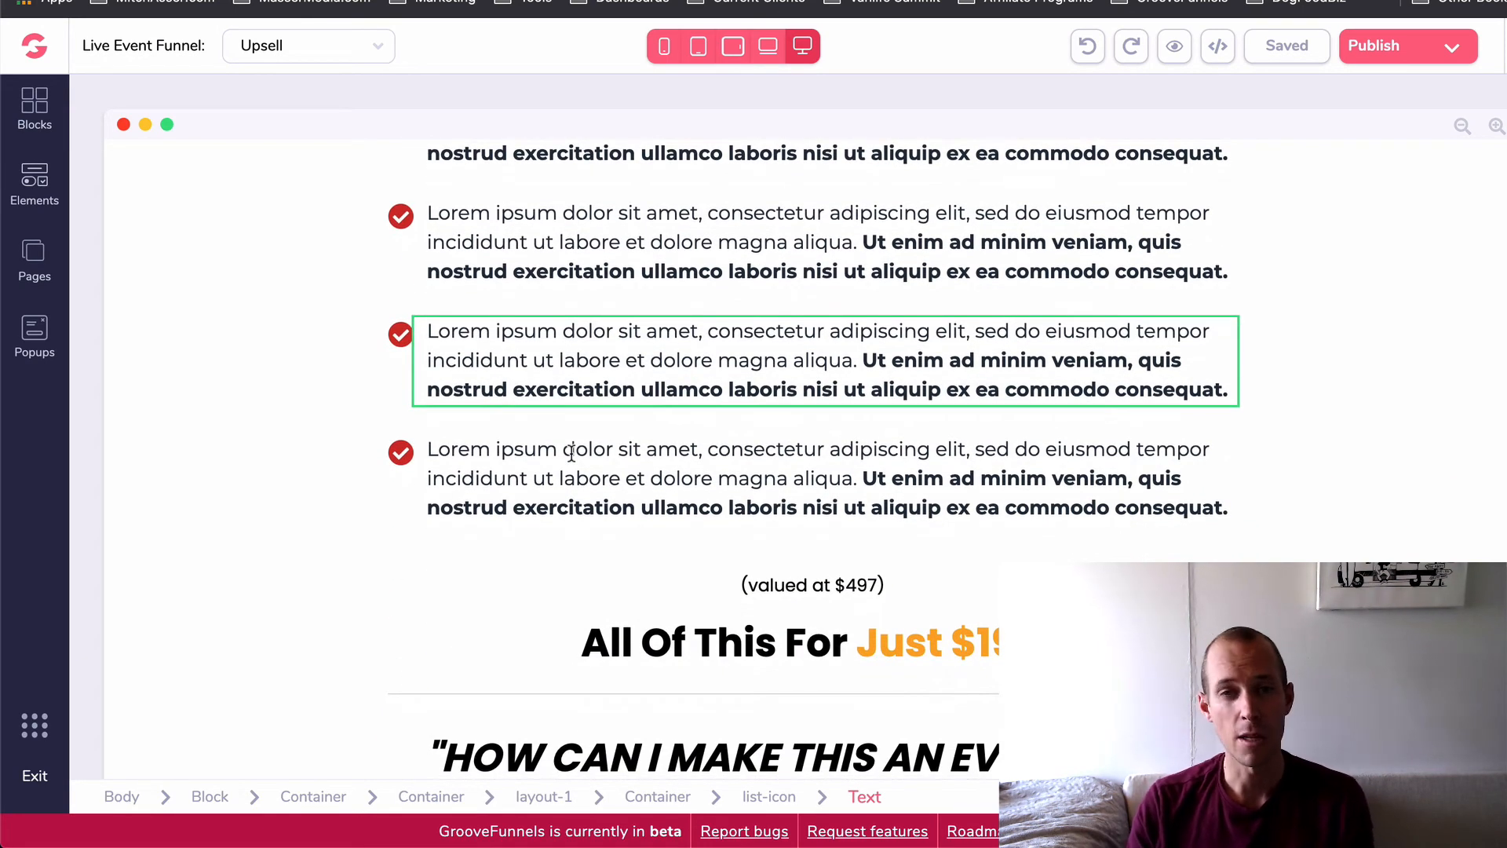
scroll(572, 452, down, 10)
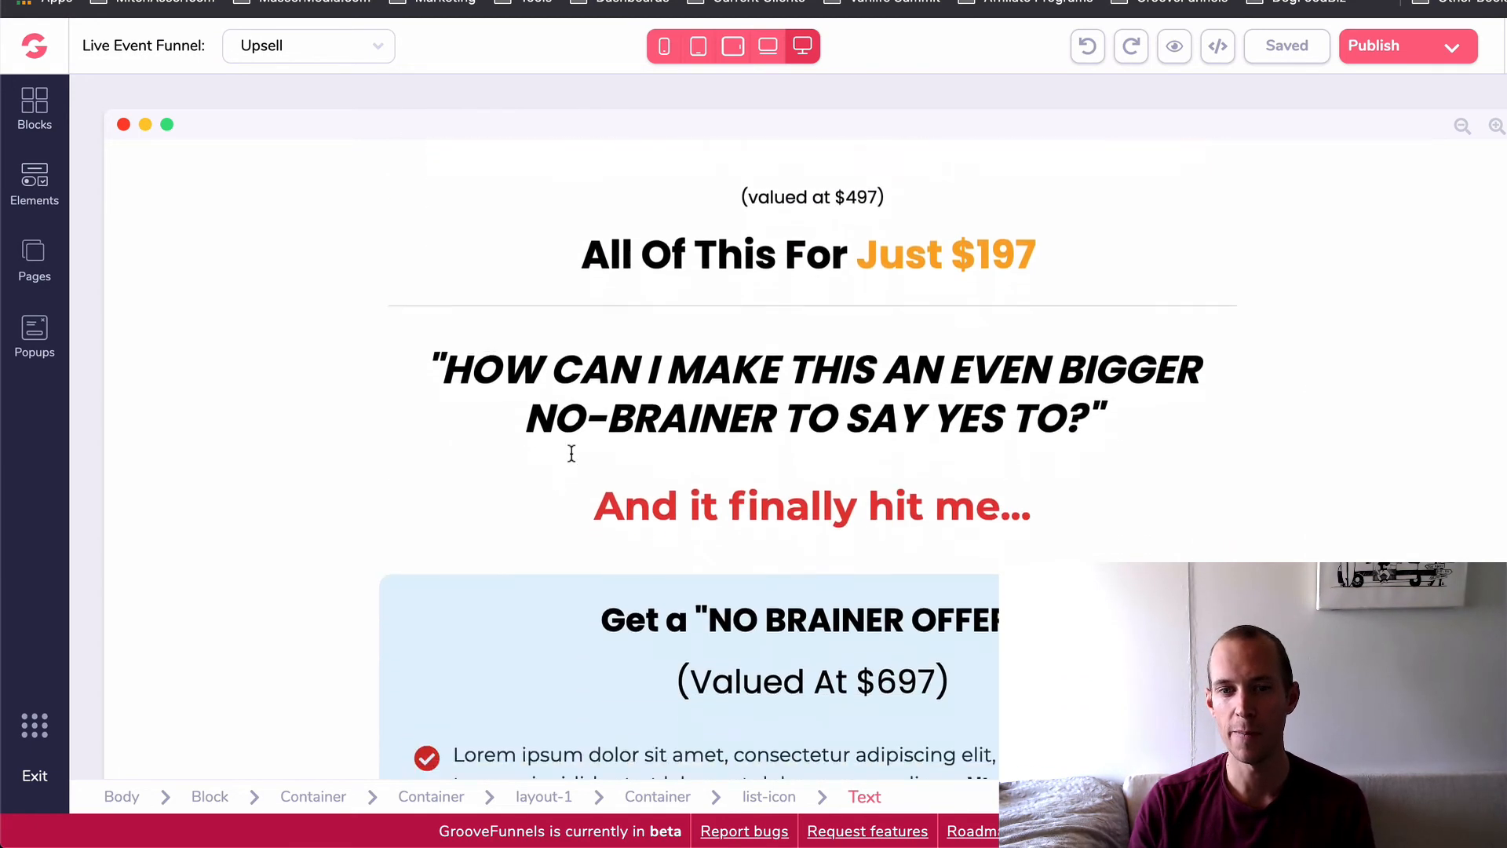
scroll(572, 460, down, 2)
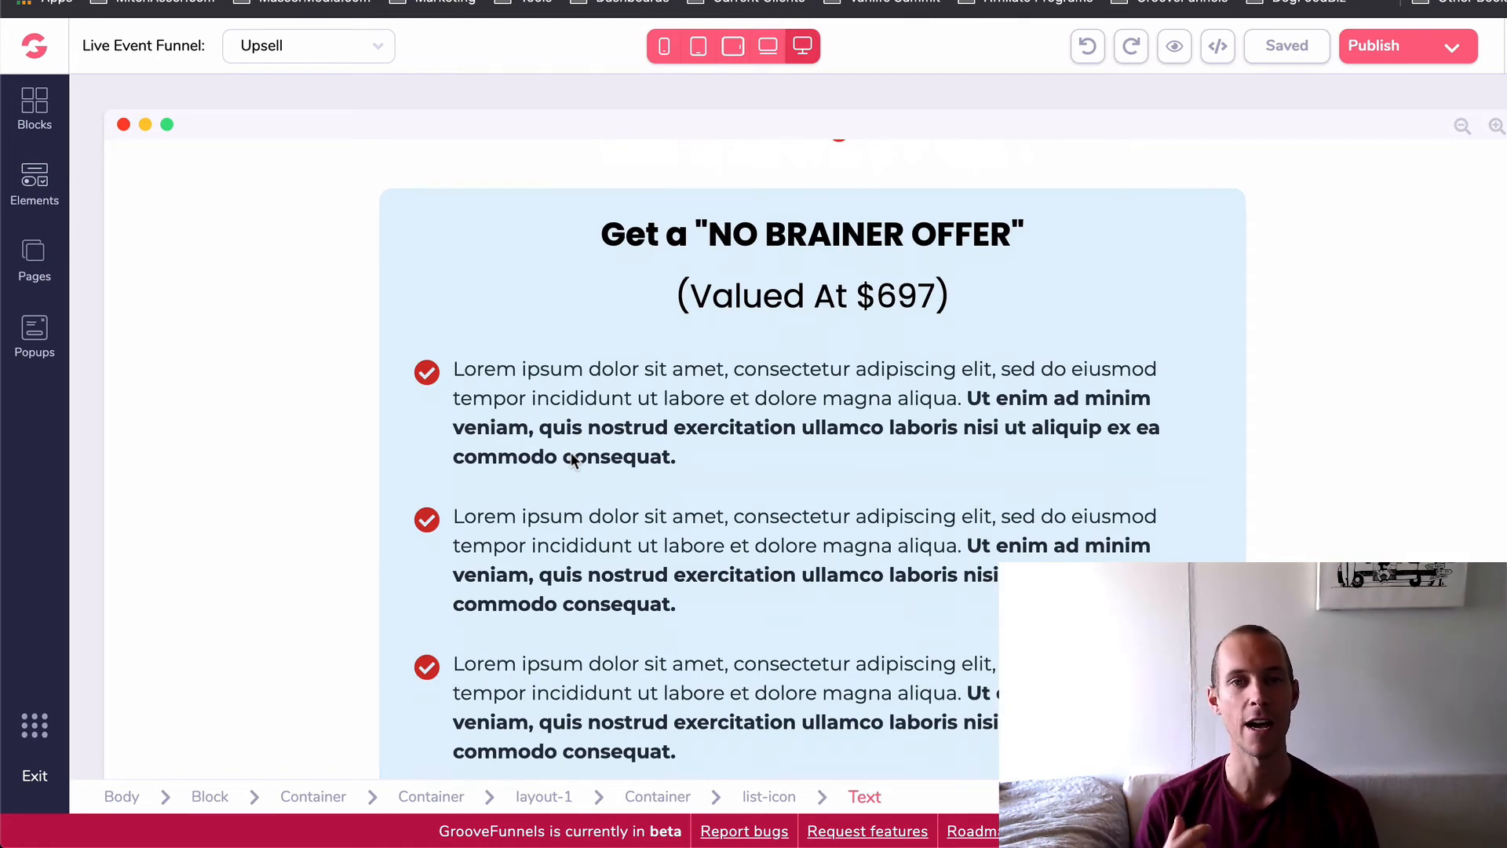
- Change the number of people in the "This Is Strictly Limited" heading to 5
scroll(617, 503, down, 8)
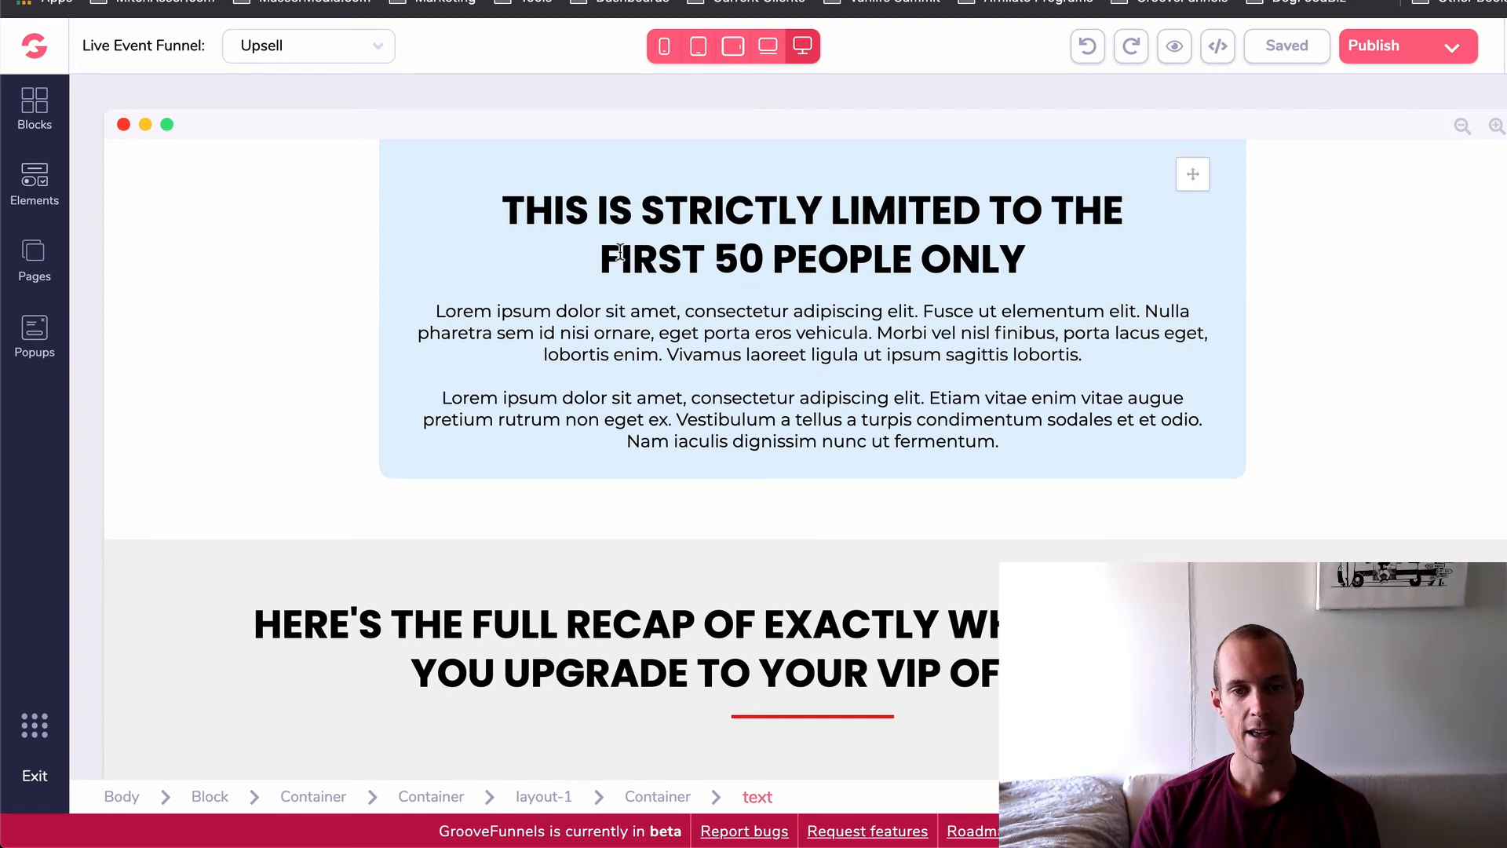
click(689, 258)
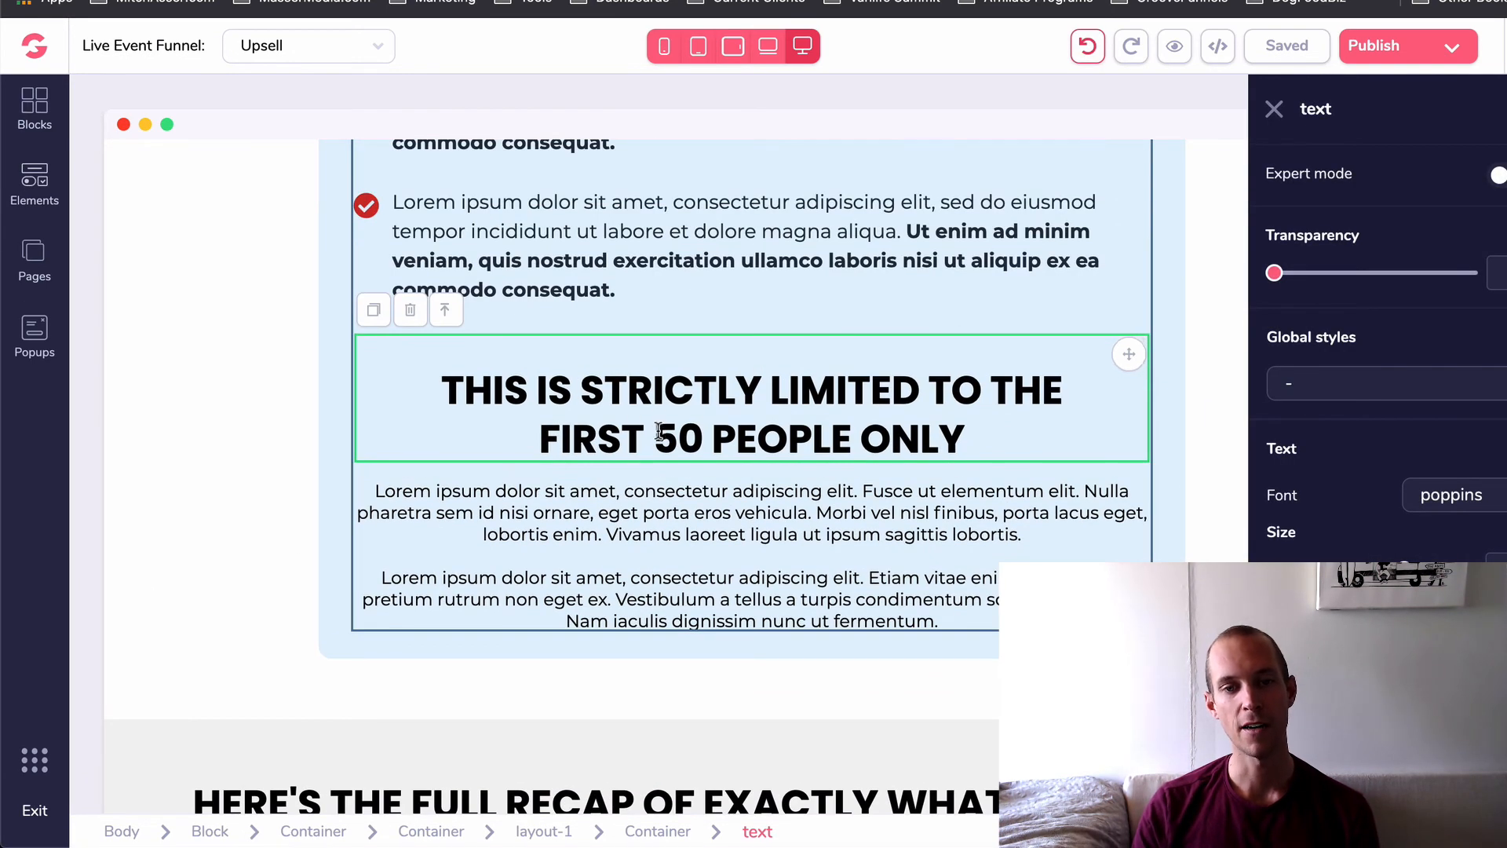
double_click(685, 430)
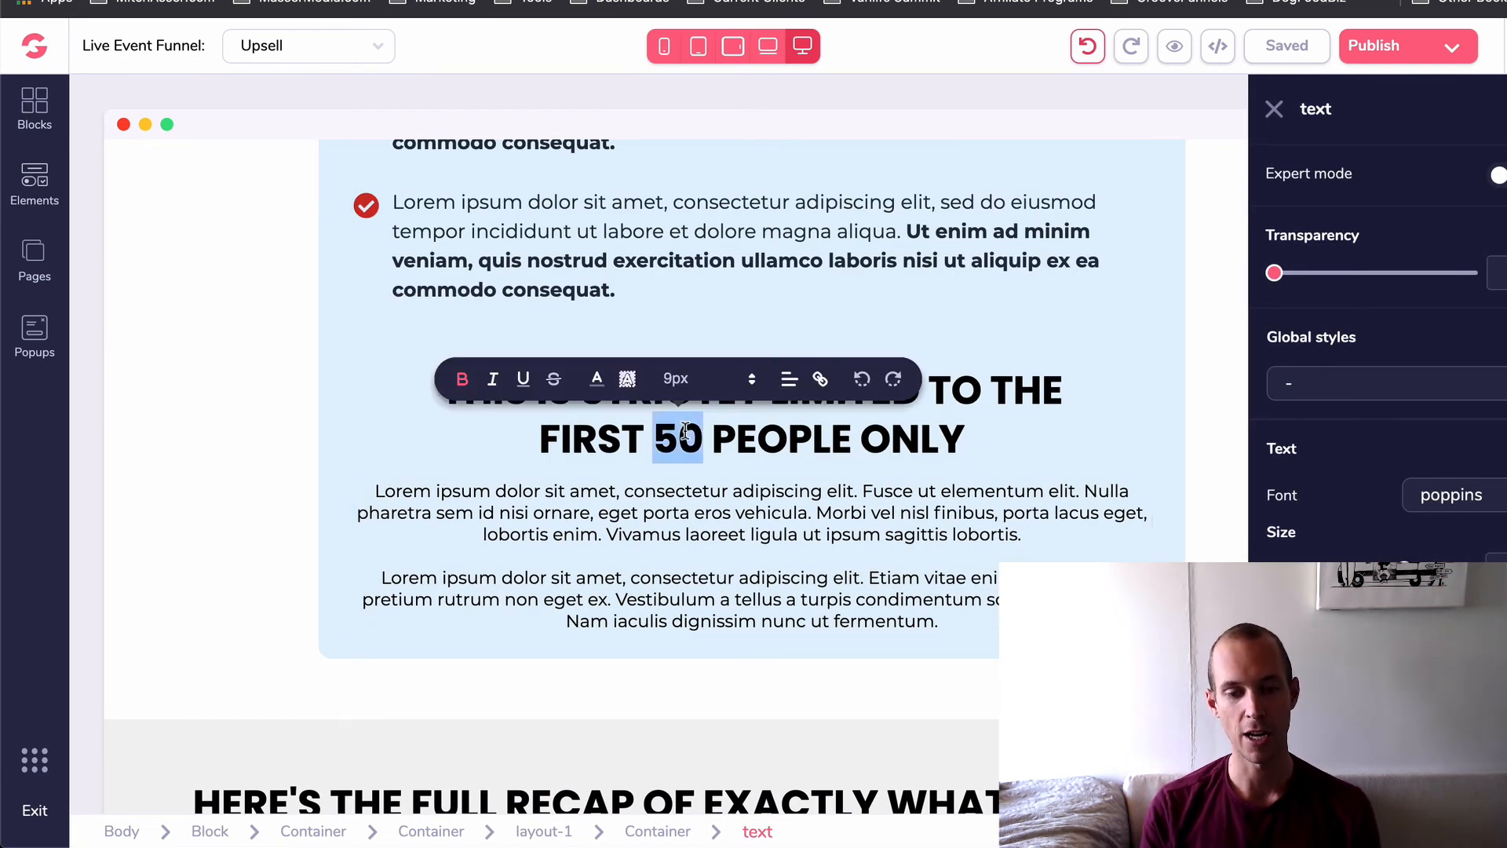
text(5)
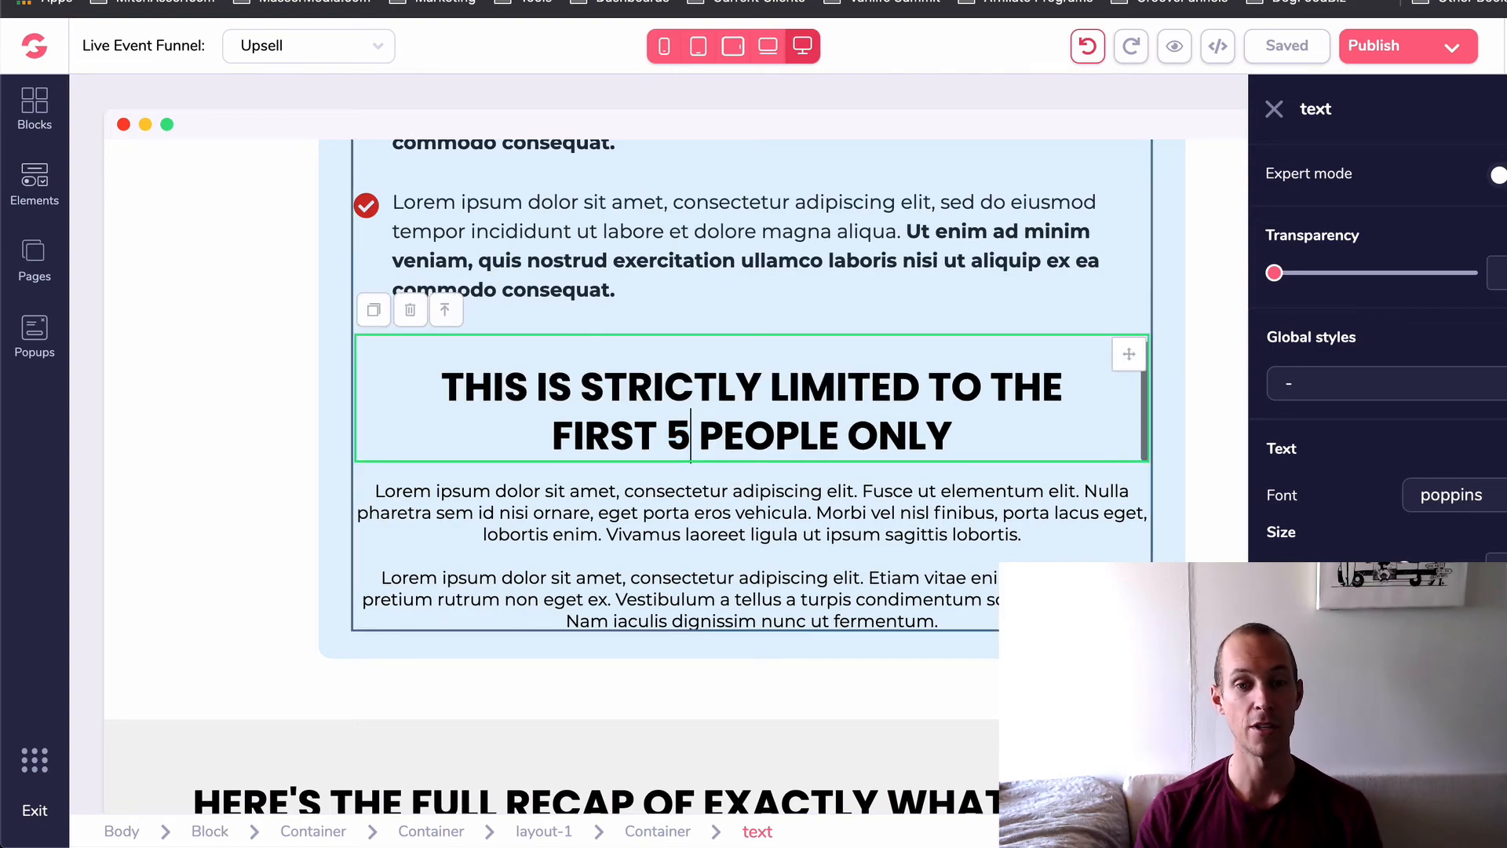
click(228, 443)
- Examine the VIP offer recap and upgrade button, and select the "No Thanks, Just Take Me To The Confirmation Page" text
scroll(228, 443, down, 12)
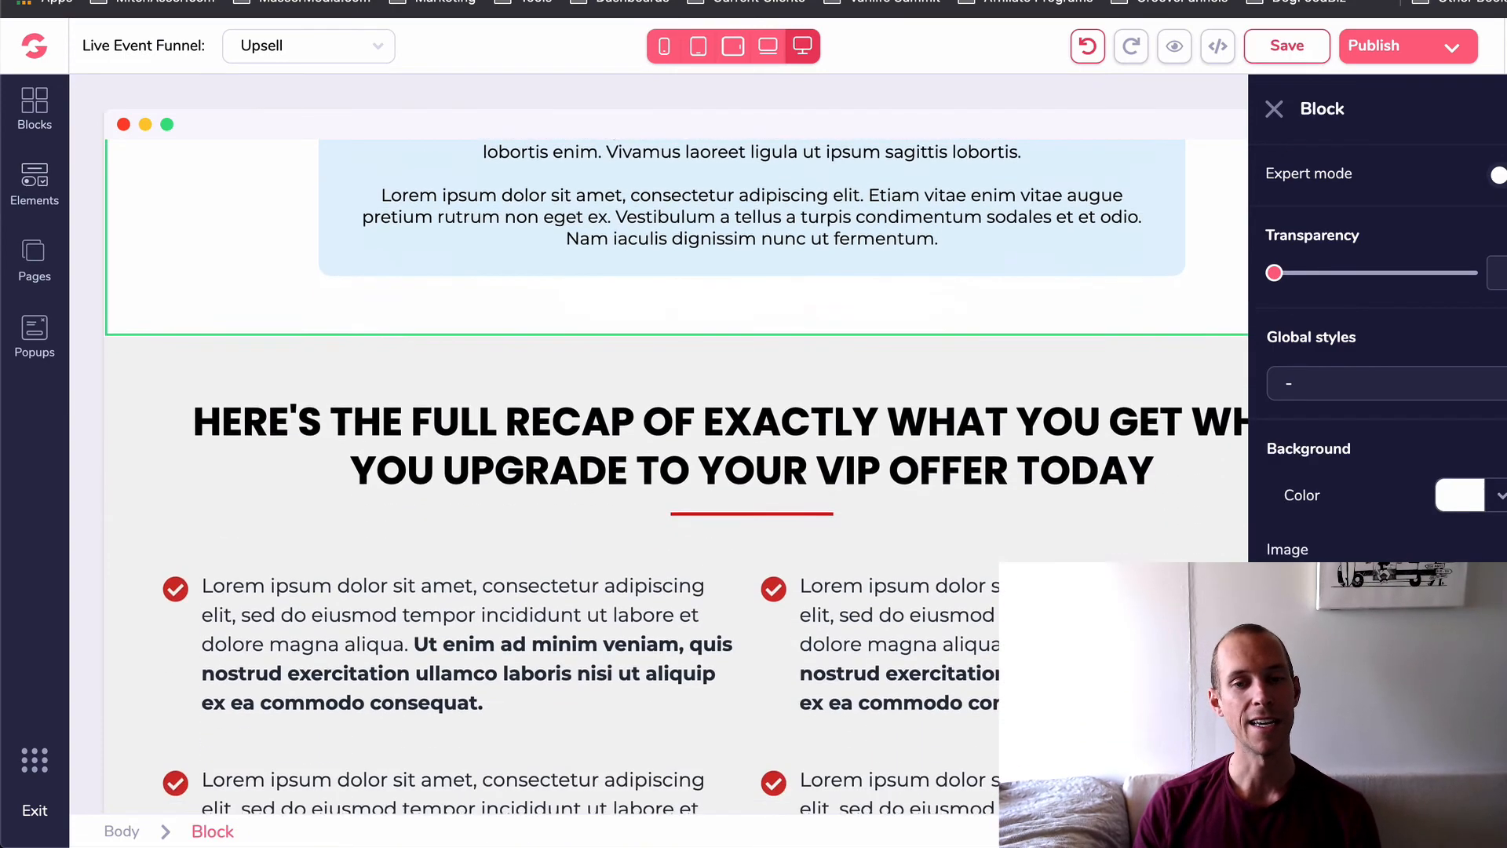
scroll(950, 510, down, 10)
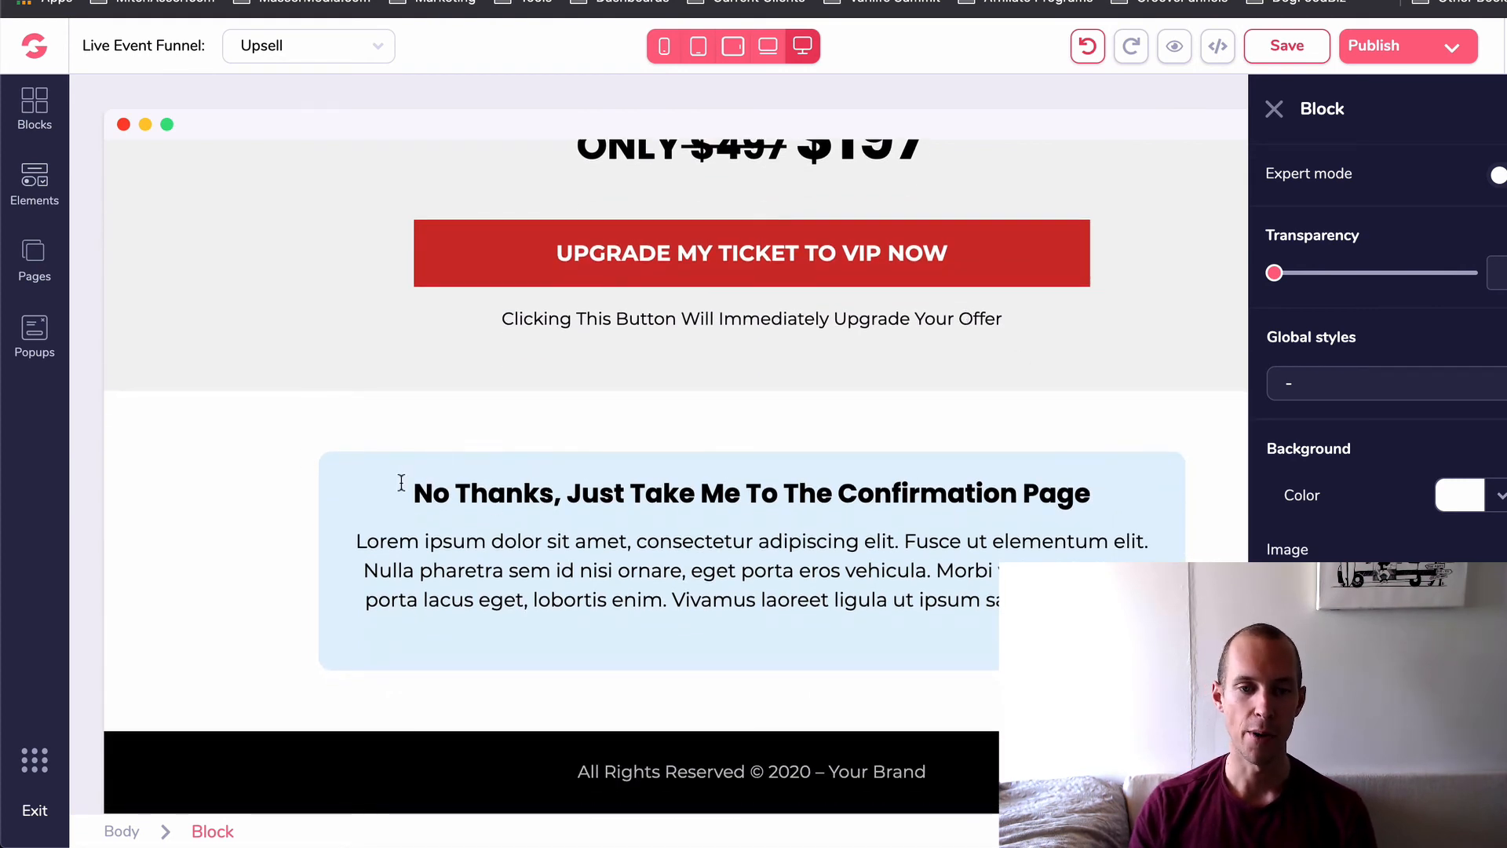
drag(401, 483, 1099, 491)
click(501, 496)
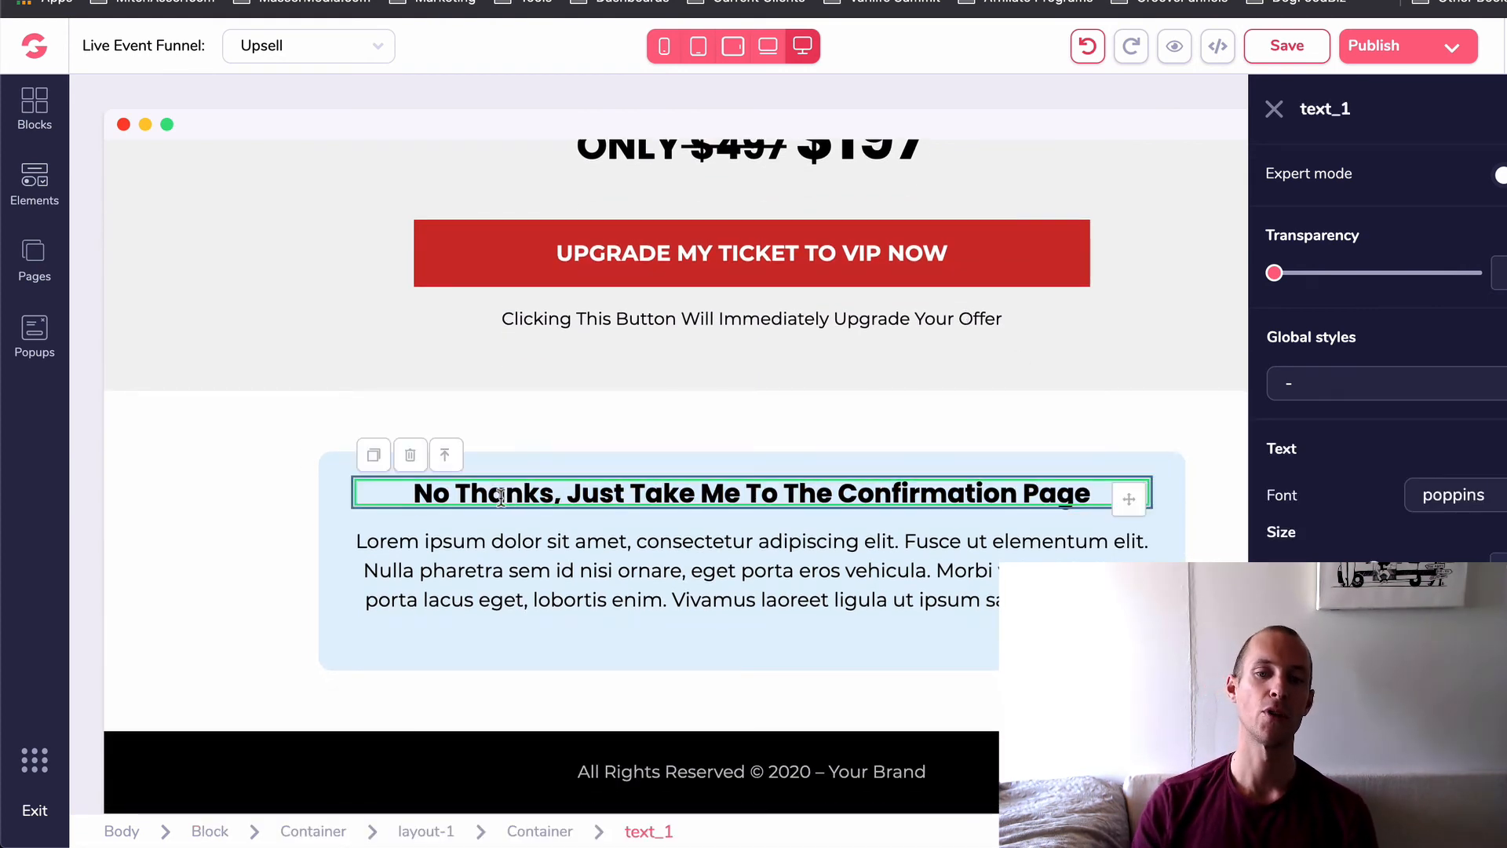
double_click(446, 493)
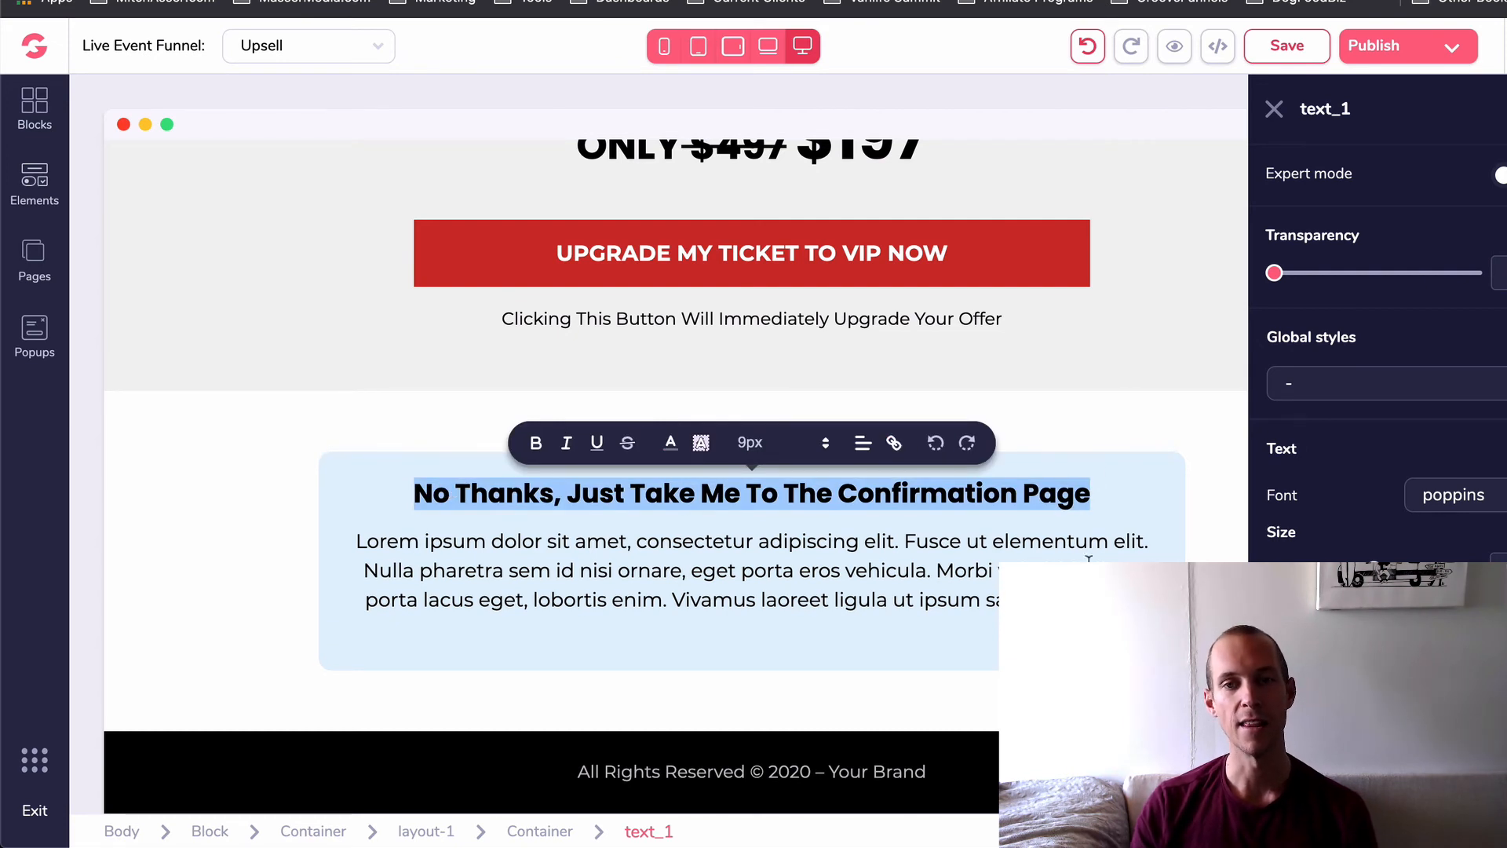
- Open the funnel's Thank You Page and examine its "You're All Set!" confirmation section
click(267, 59)
click(294, 161)
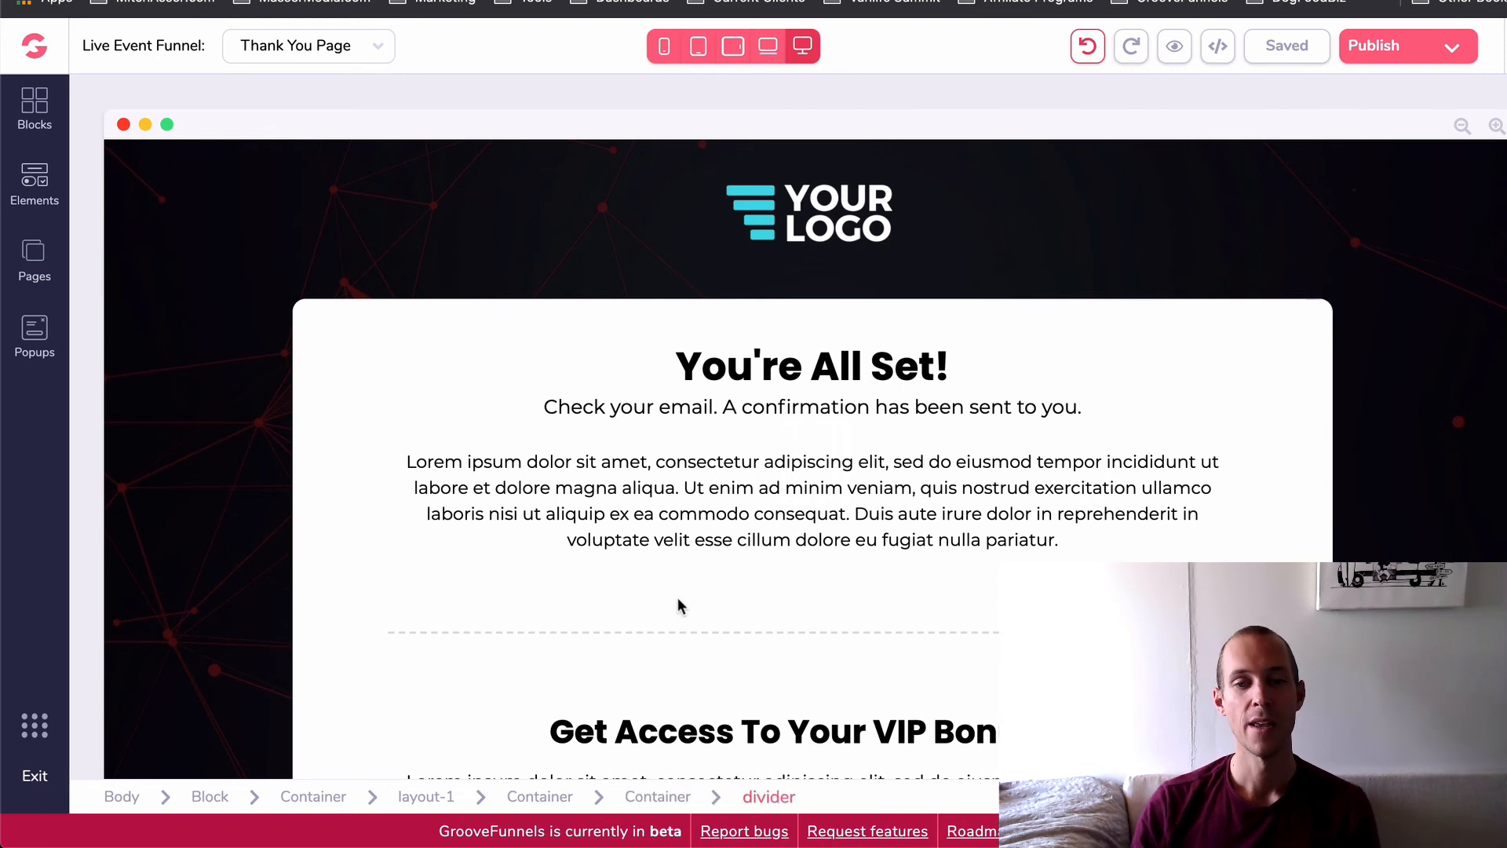
scroll(678, 597, down, 2)
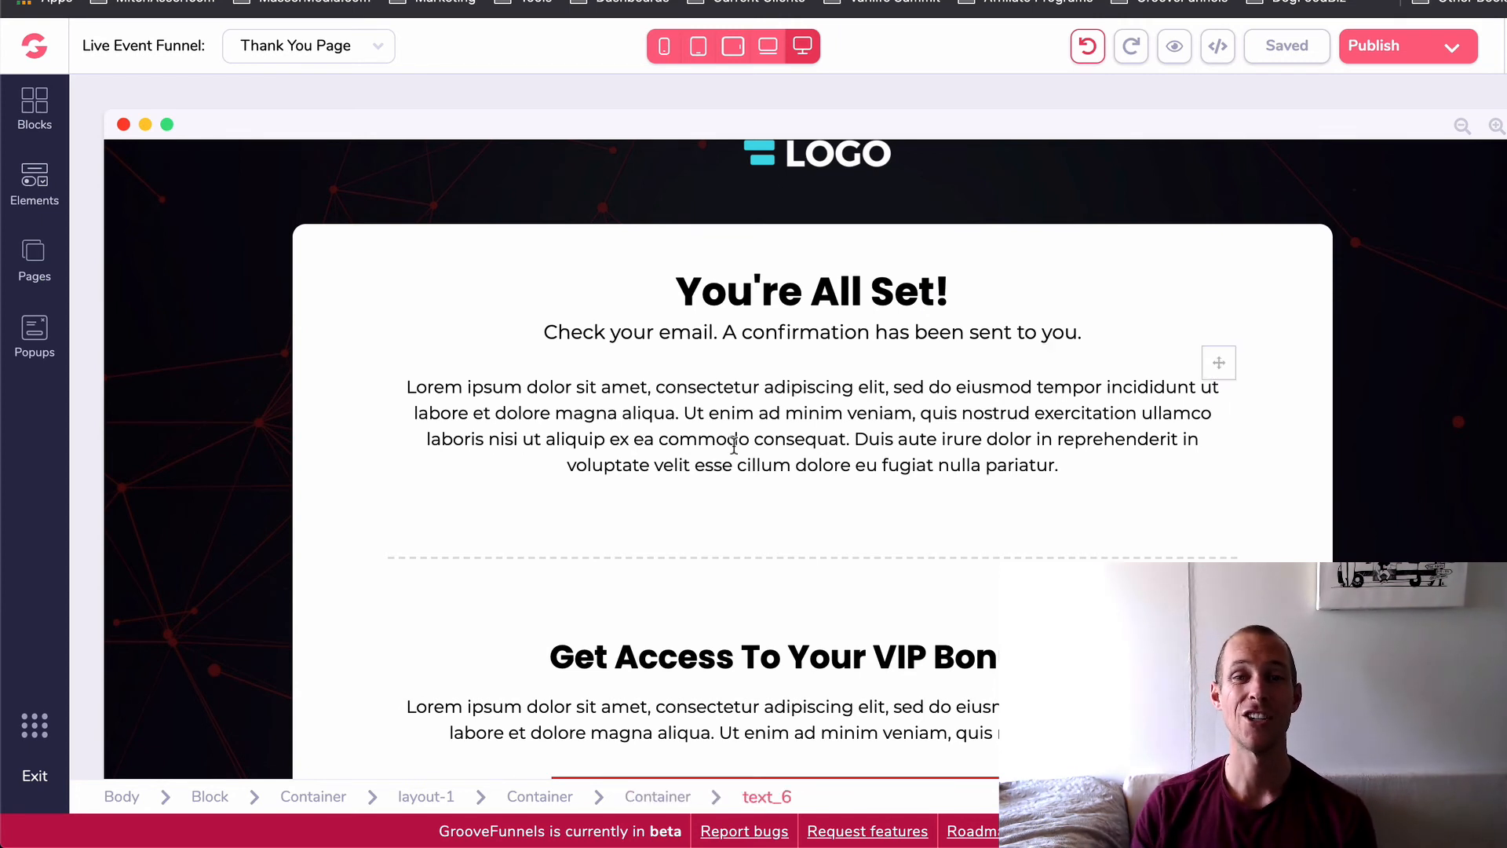
- Examine the "Get Access To Your VIP Bonuses" section and the private Facebook community invitation on the Thank You Page
scroll(734, 445, down, 4)
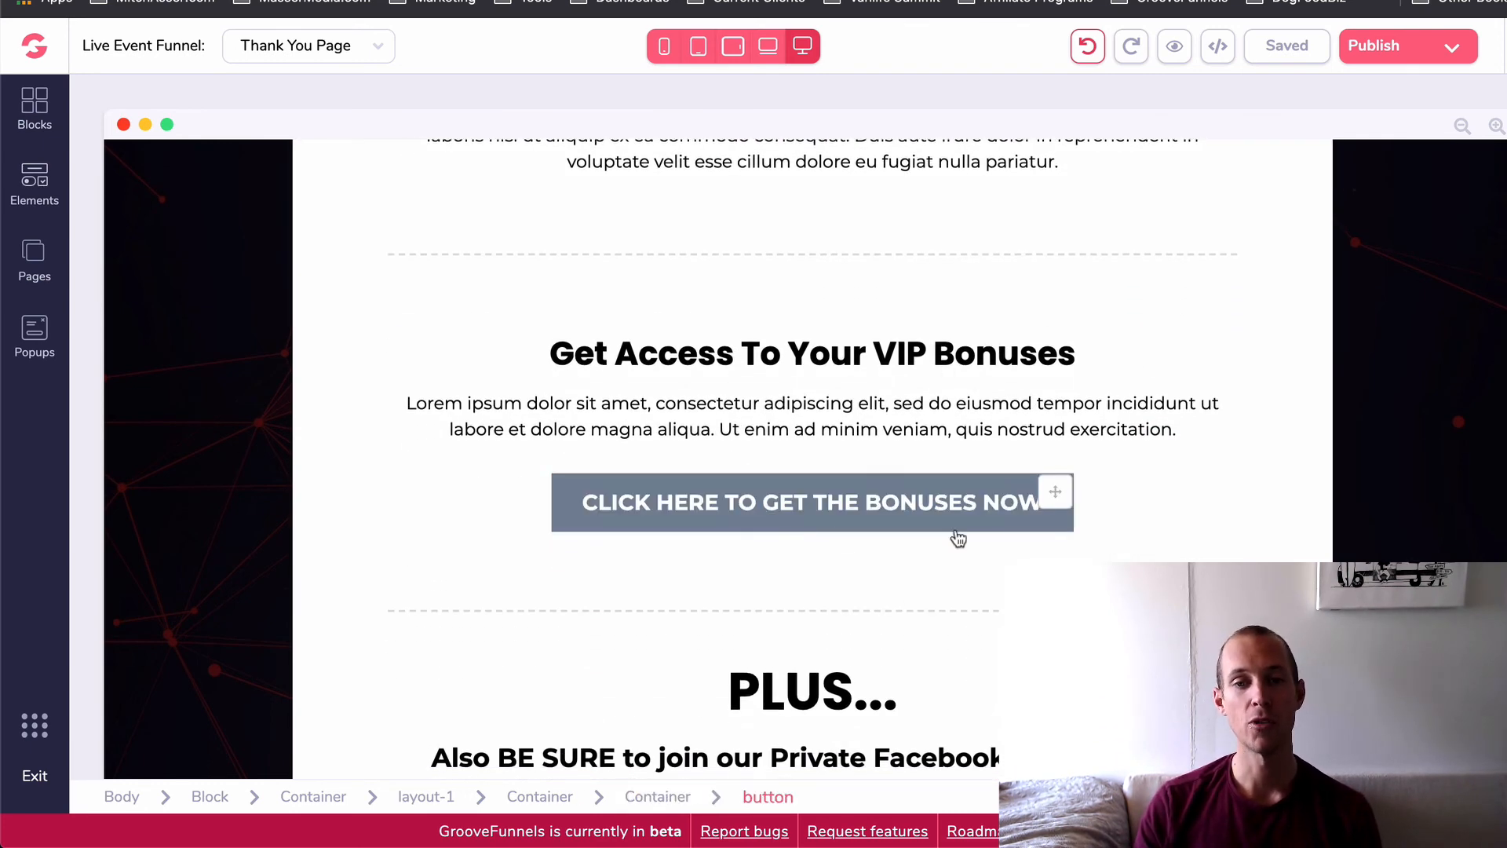
scroll(718, 526, down, 3)
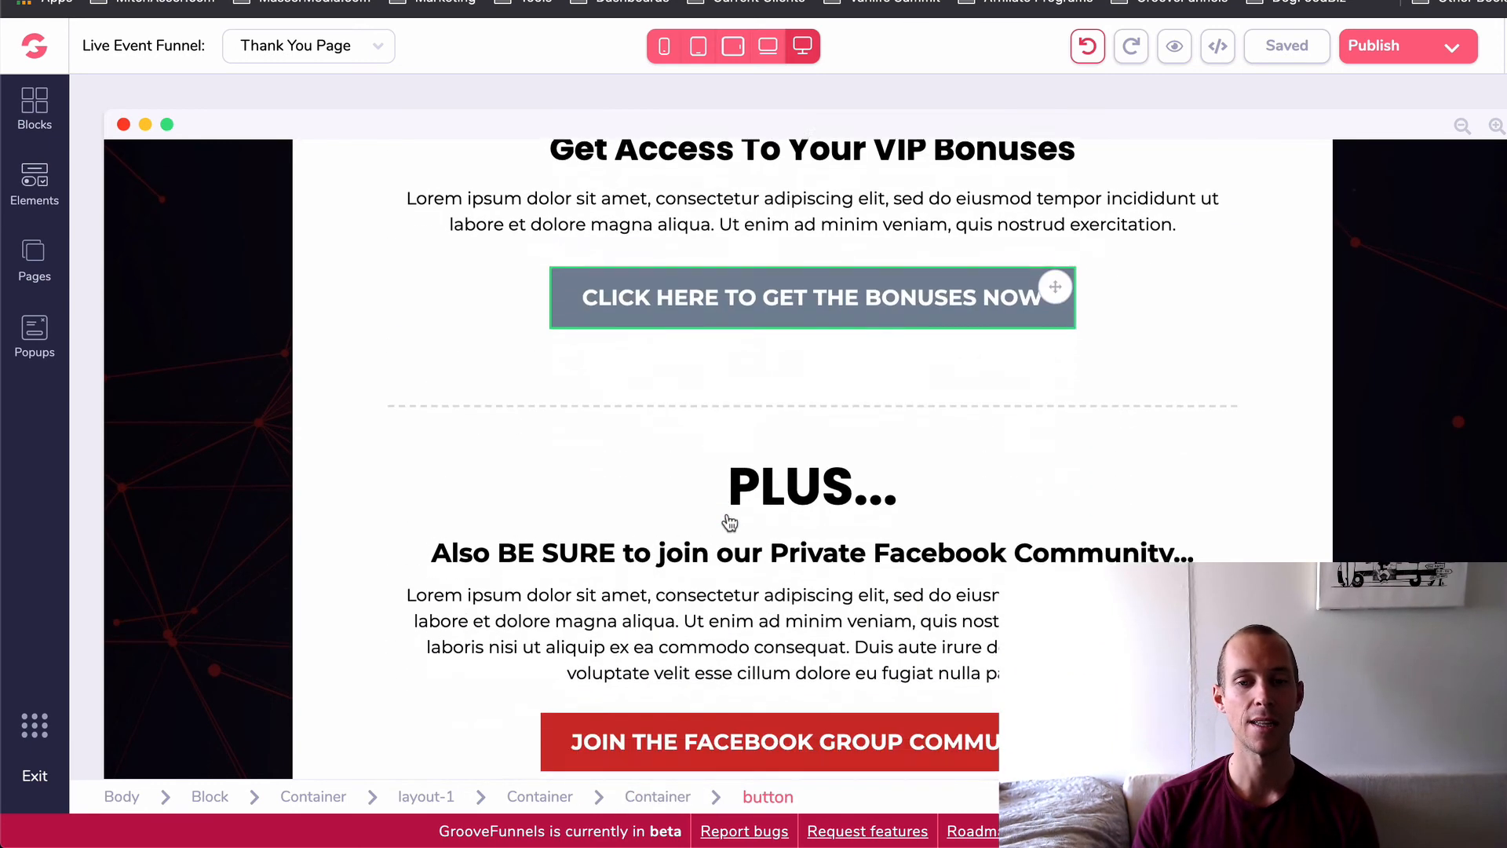
scroll(729, 511, down, 2)
click(753, 478)
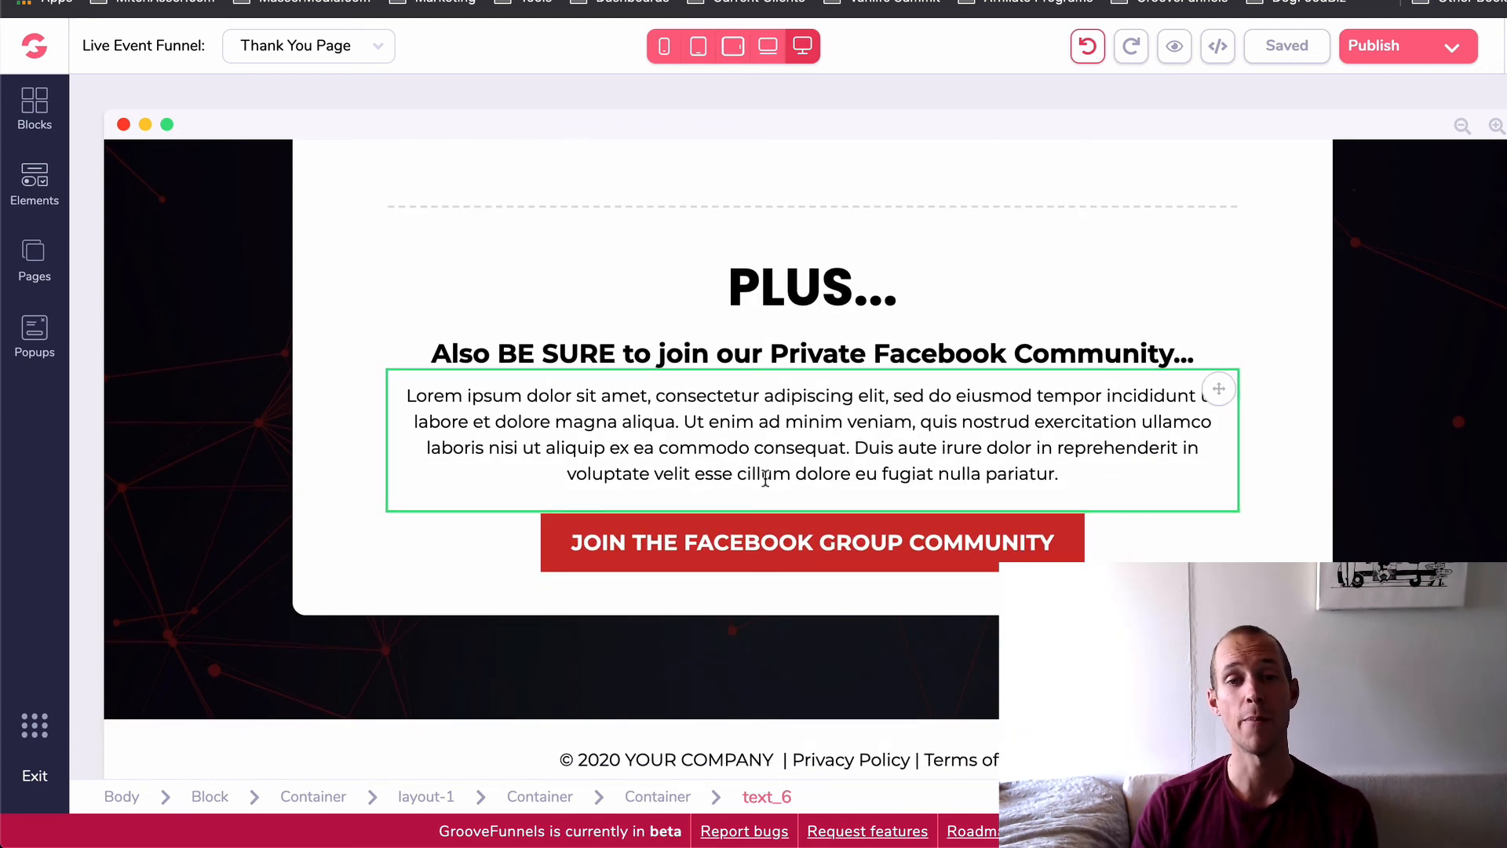
scroll(765, 477, up, 5)
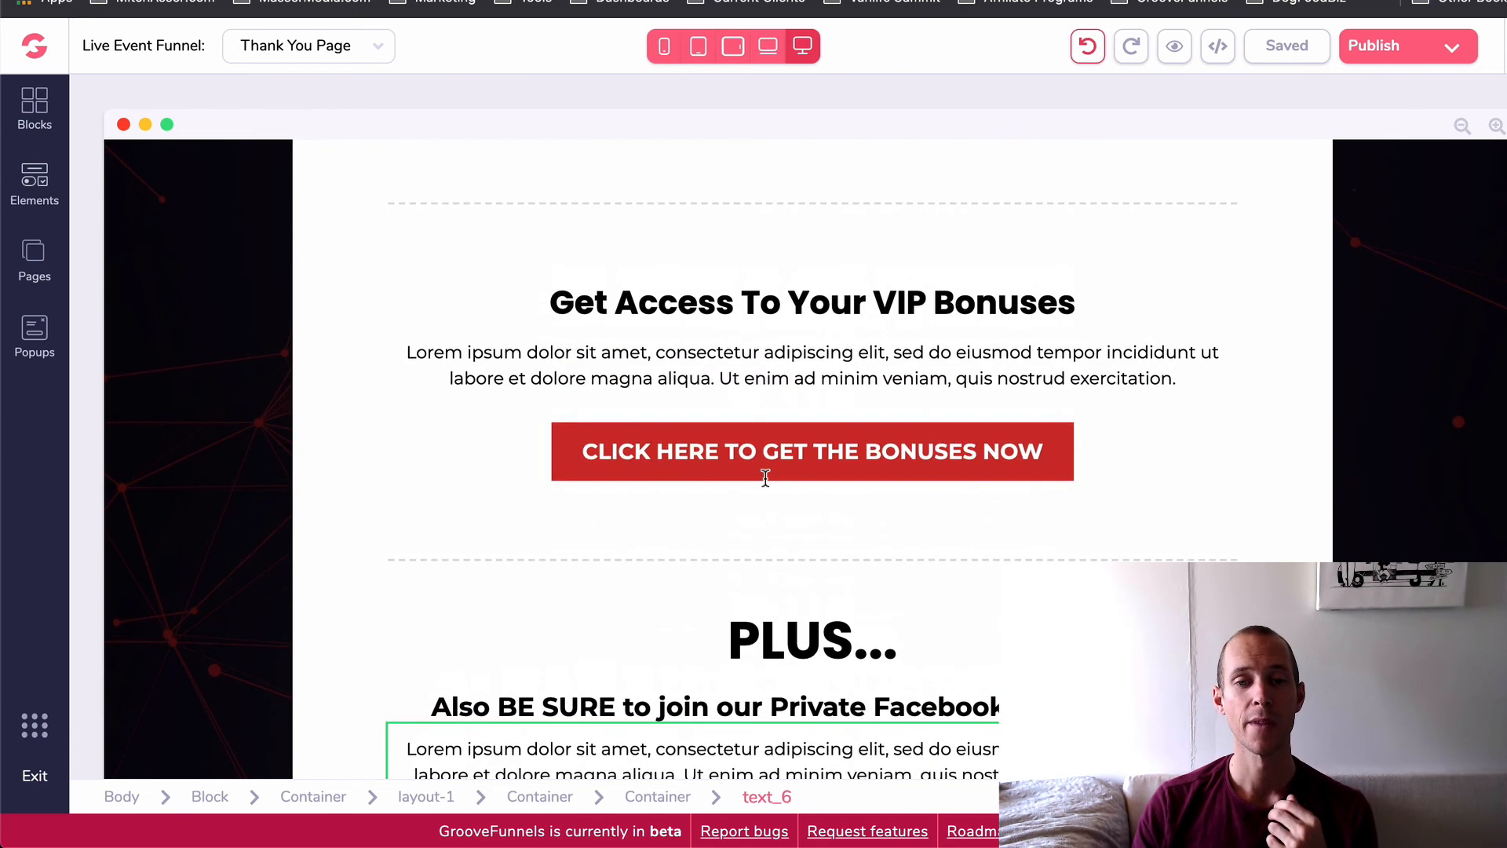
click(778, 281)
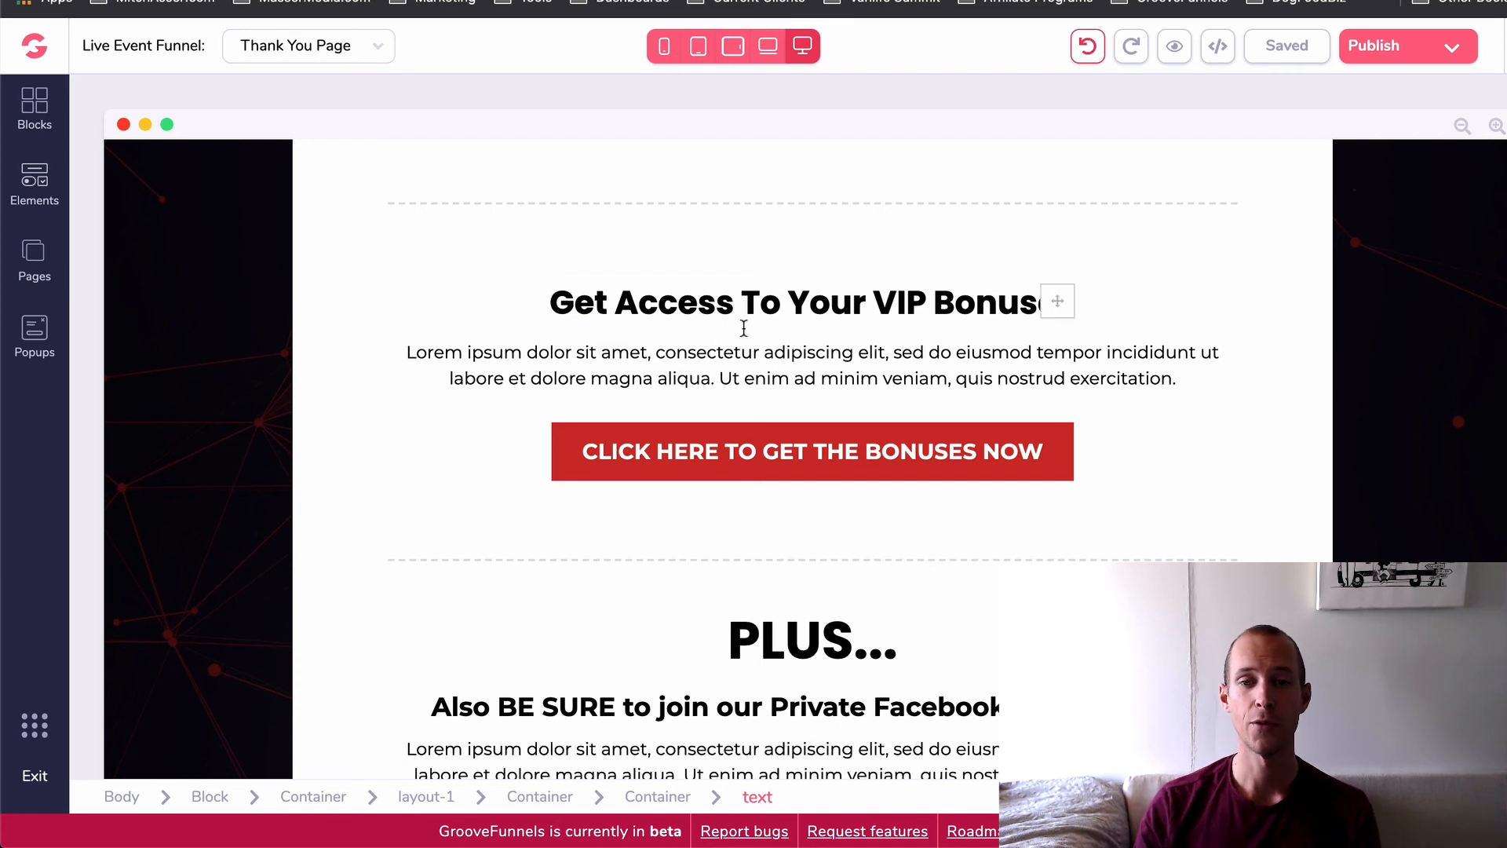
- Look over the description and button below the VIP bonuses heading, and the "PLUS..." section's Facebook community text
click(831, 396)
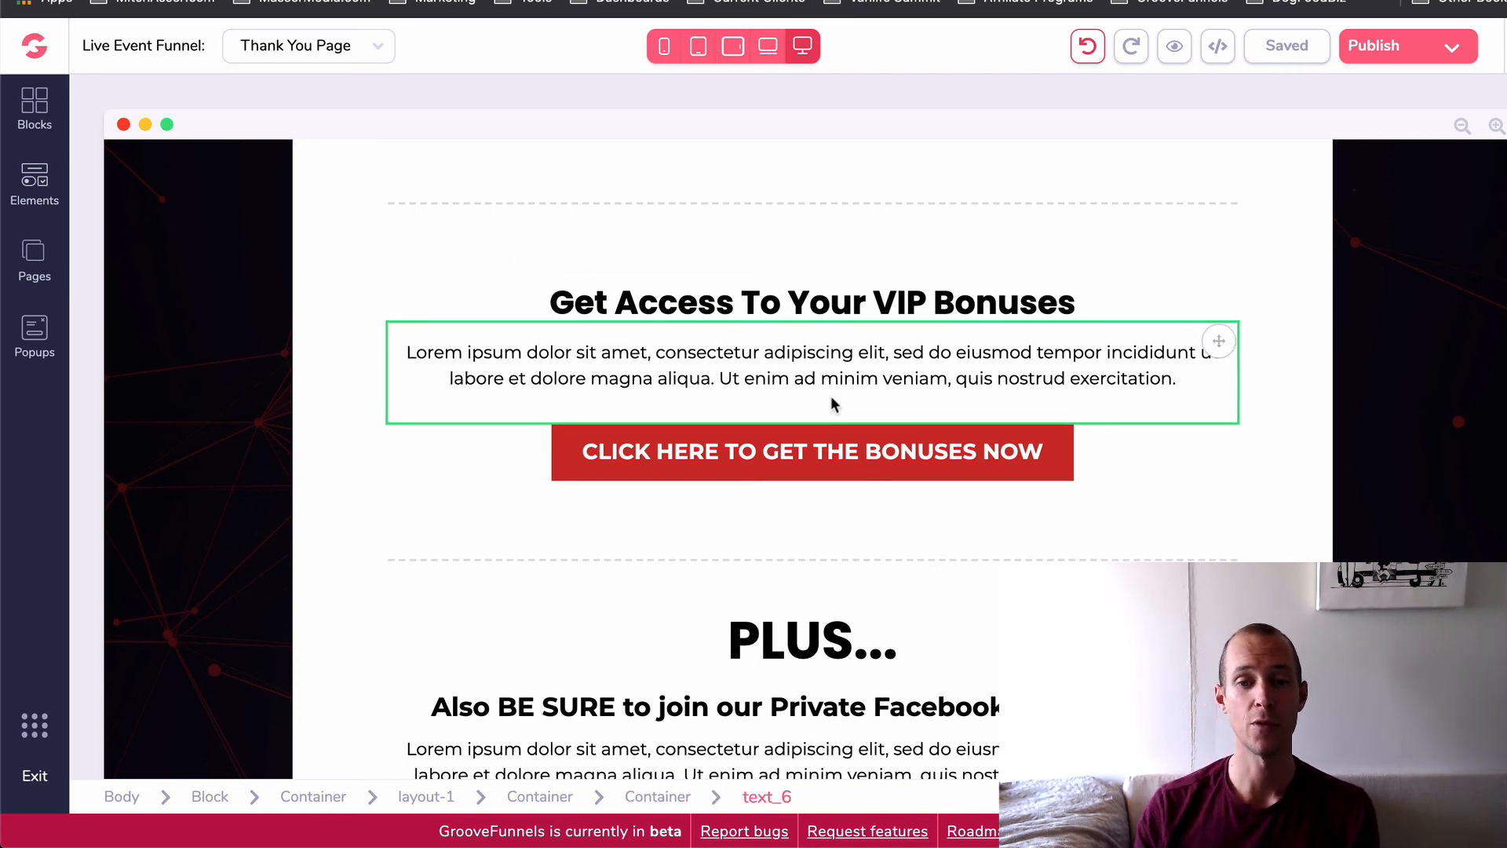
click(529, 428)
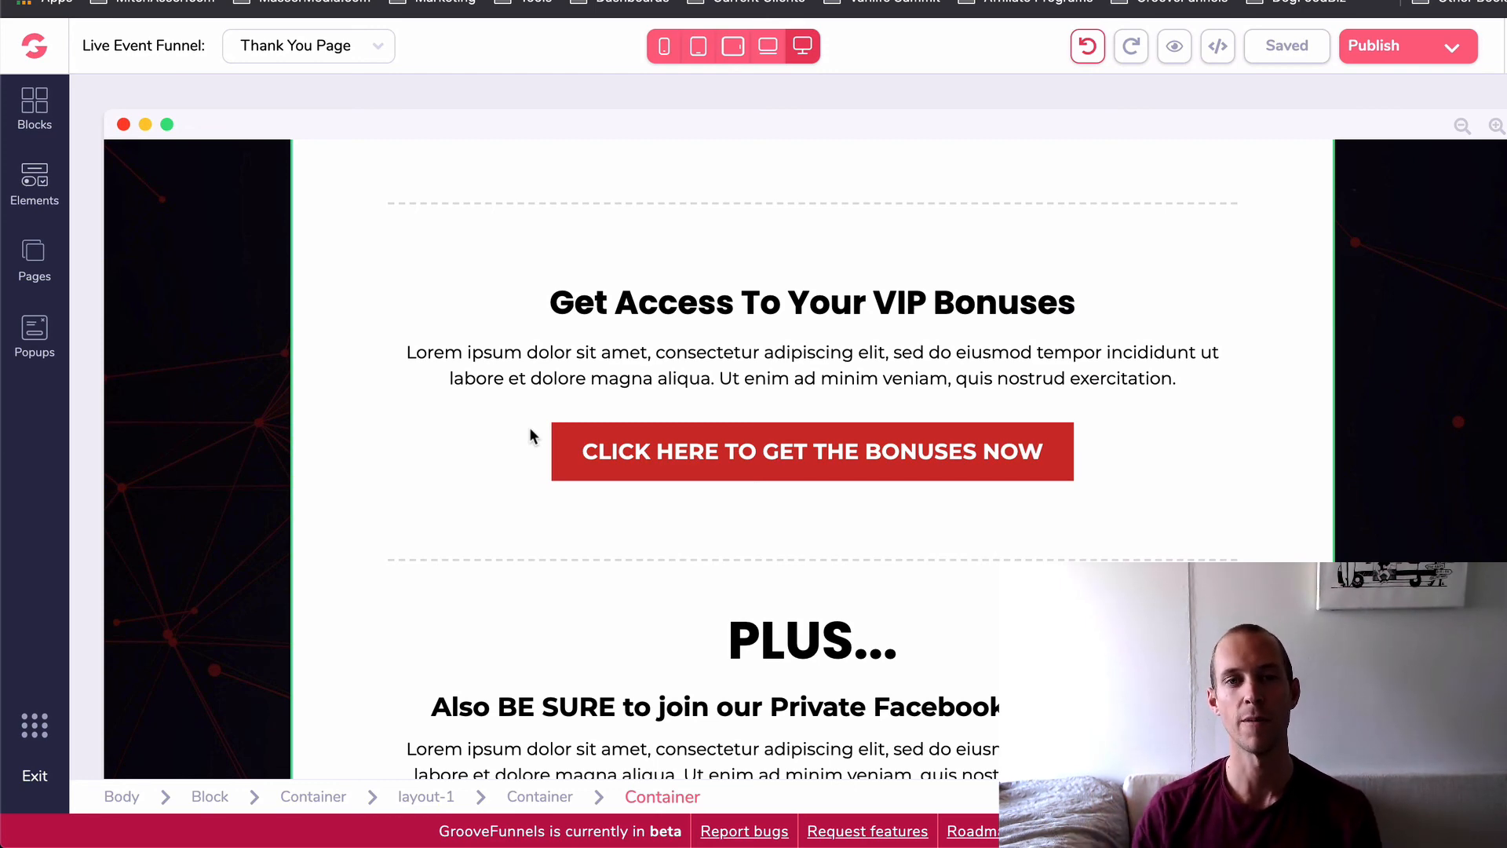
scroll(529, 427, down, 5)
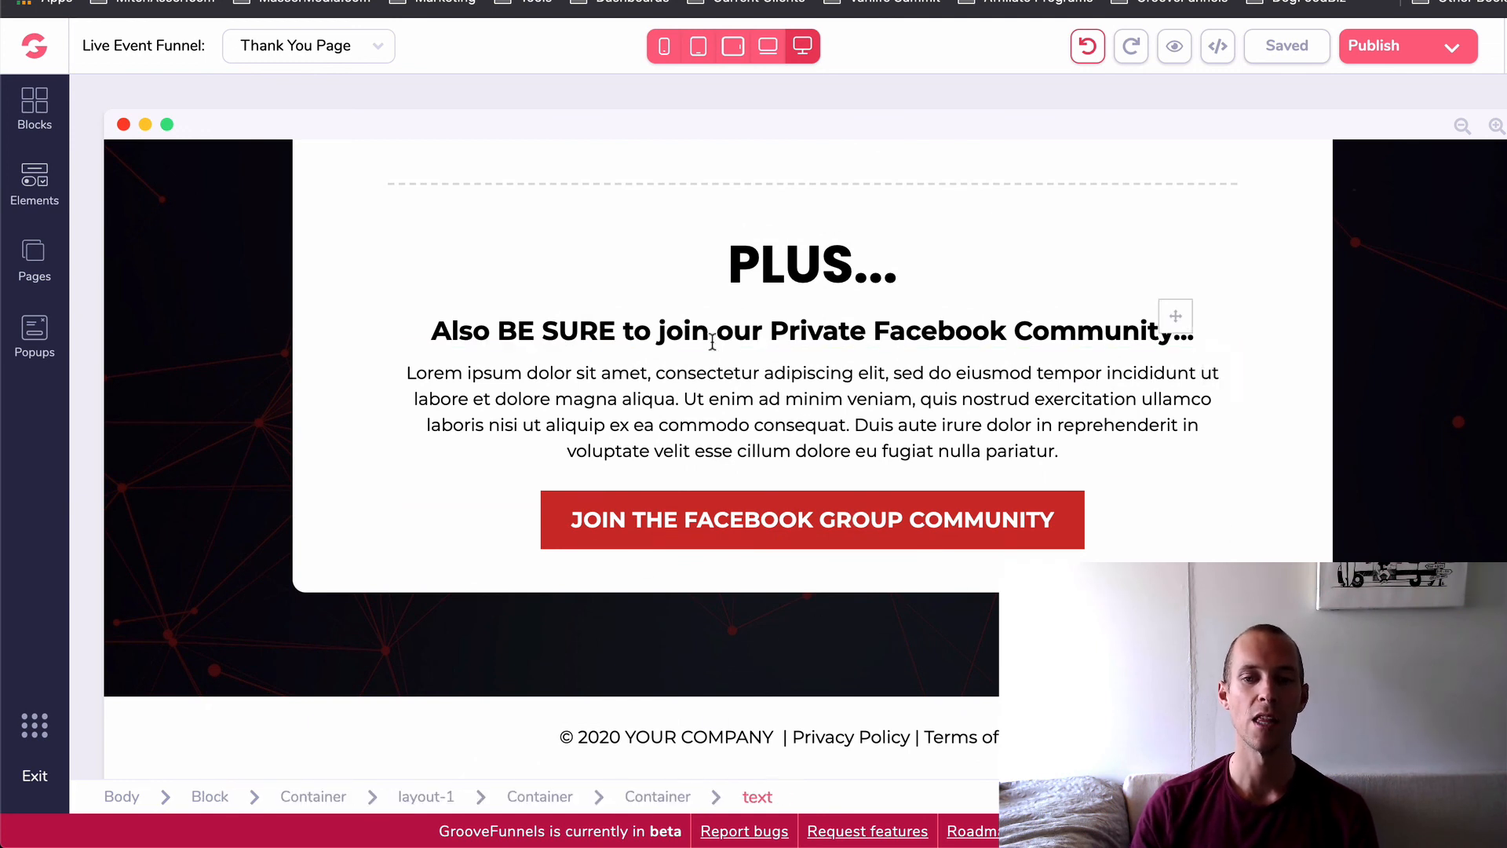
click(809, 402)
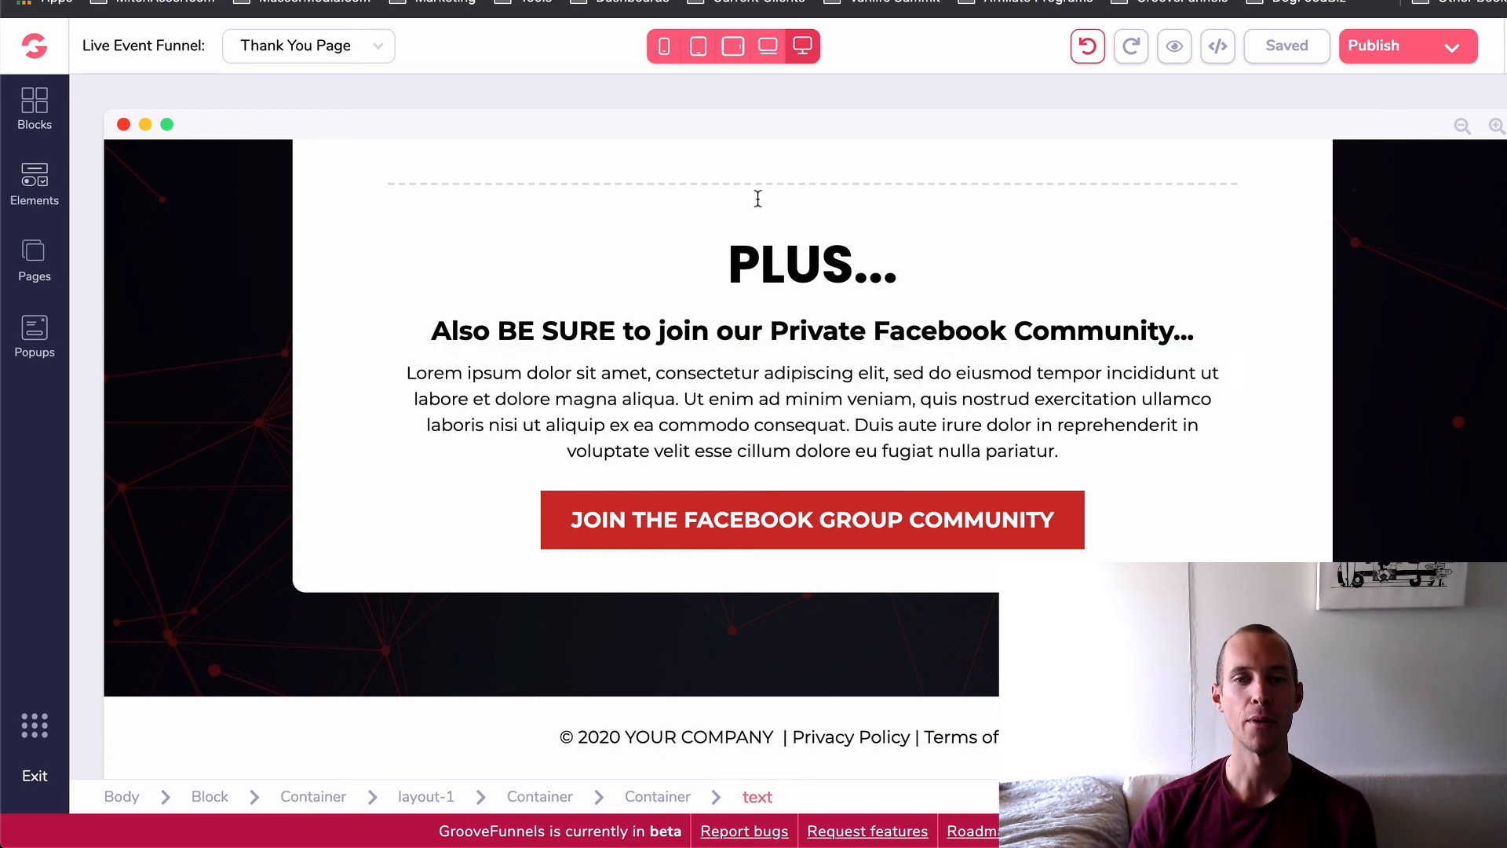
- Switch to Keynote to view the funnel diagram from Ebook LP to Thank You Page, and return to the page builder in Chrome
mouse_move(609, 838)
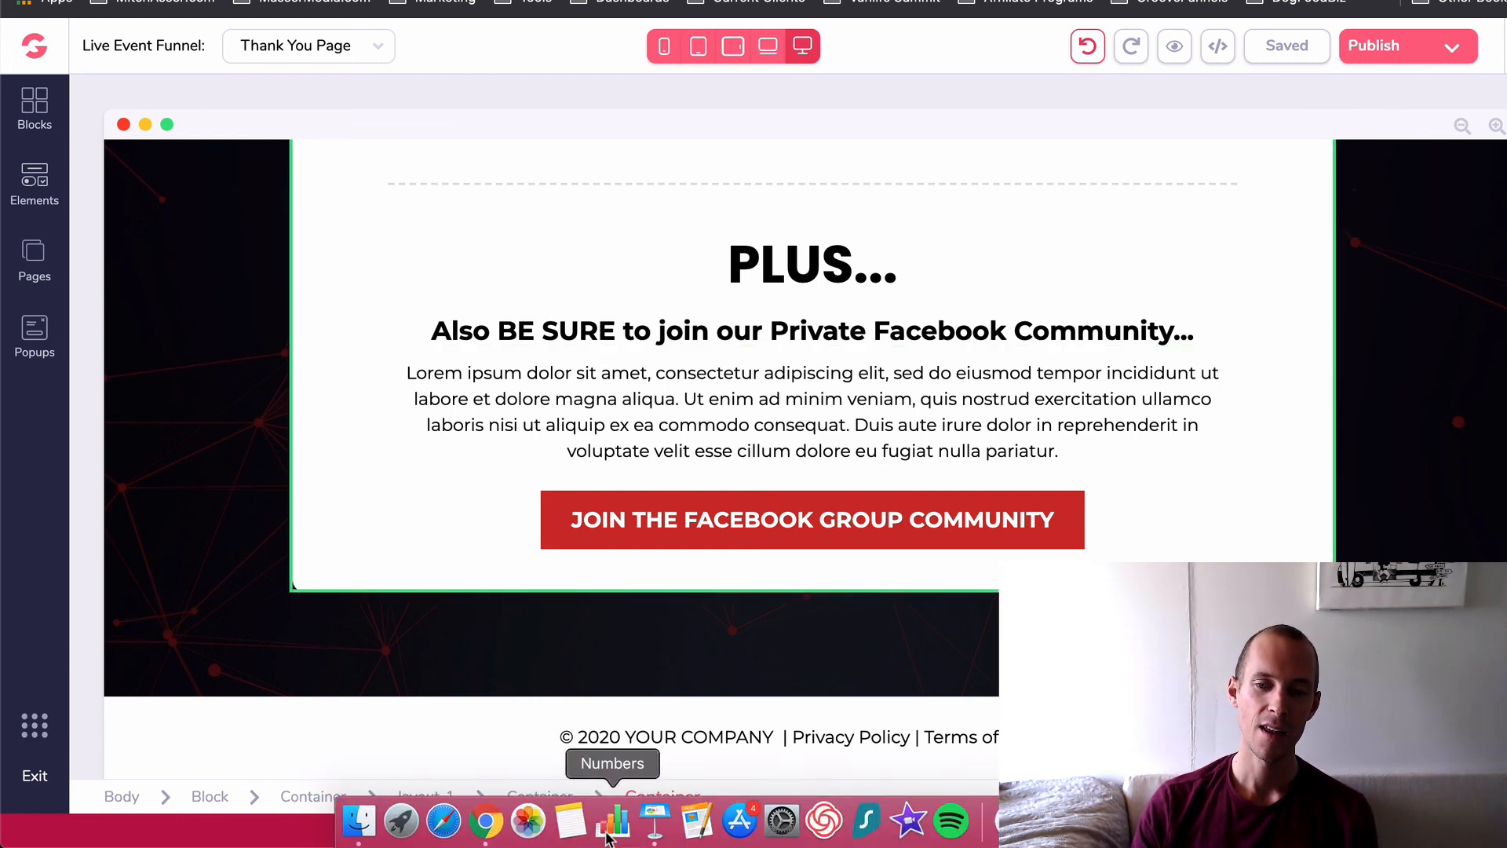
click(655, 826)
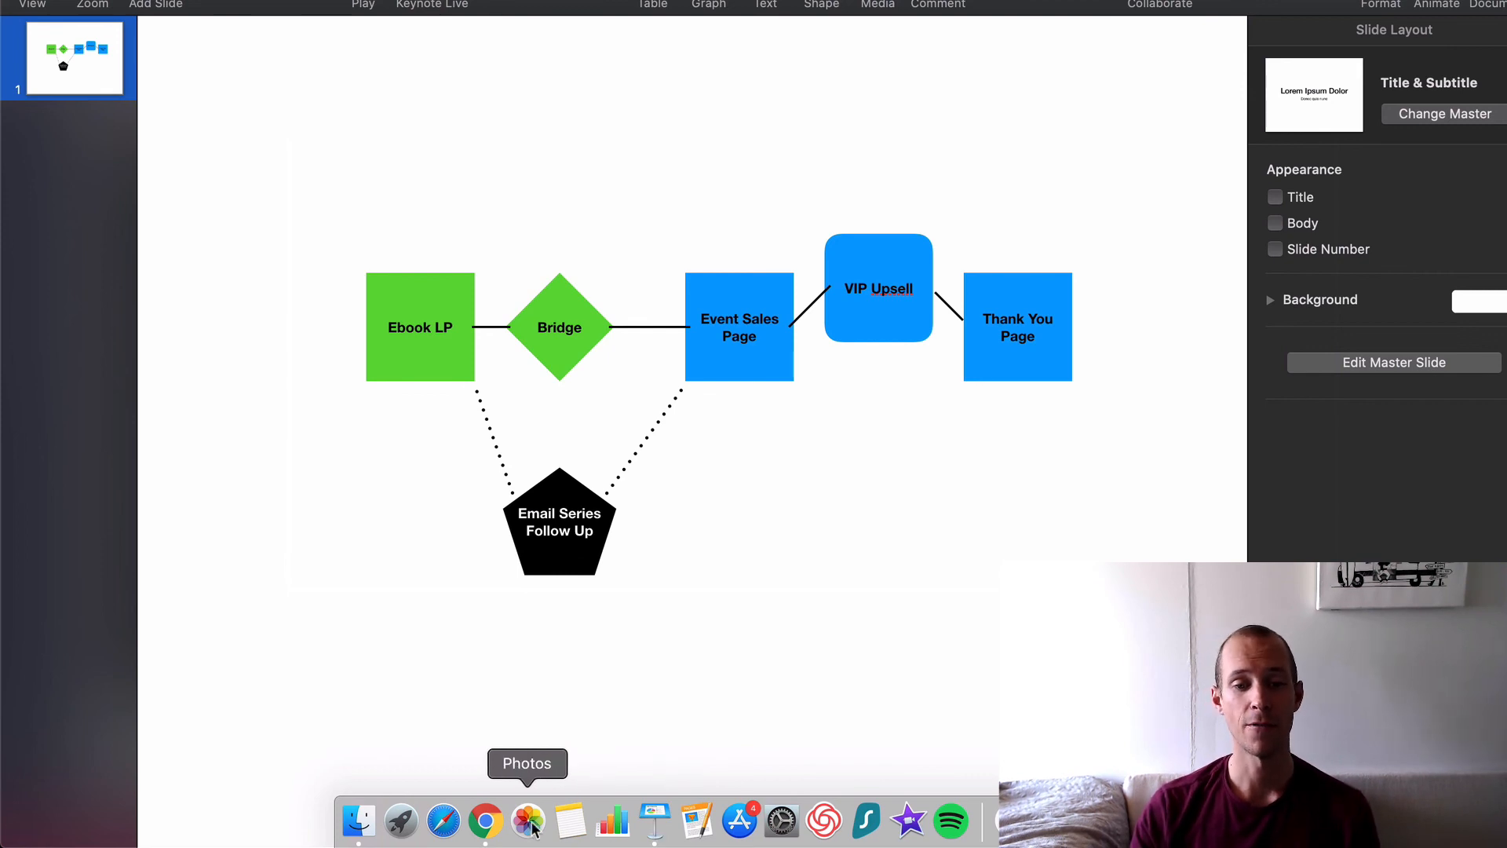
click(486, 820)
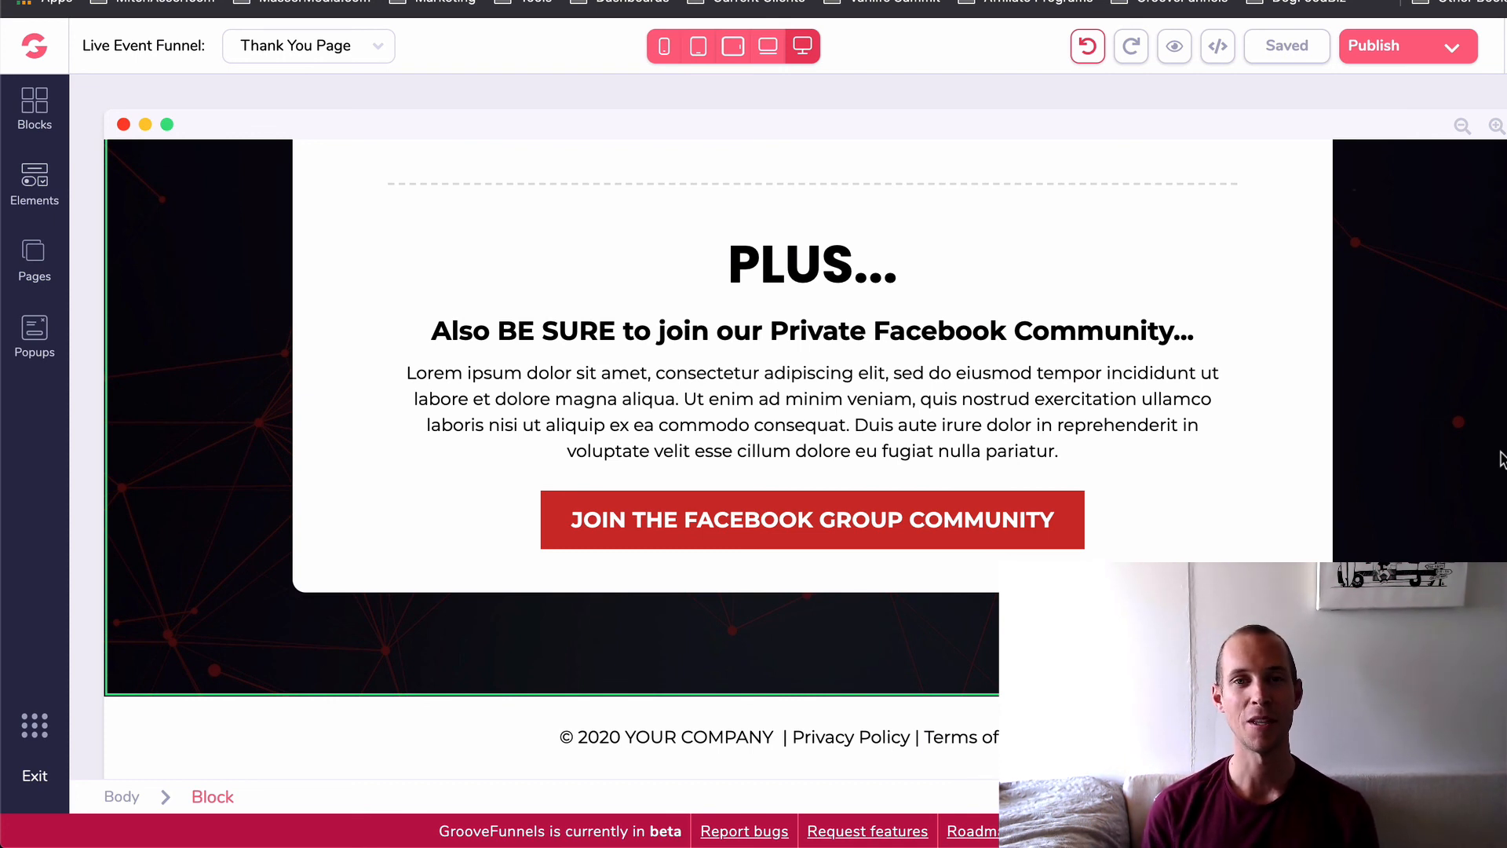
click(1206, 0)
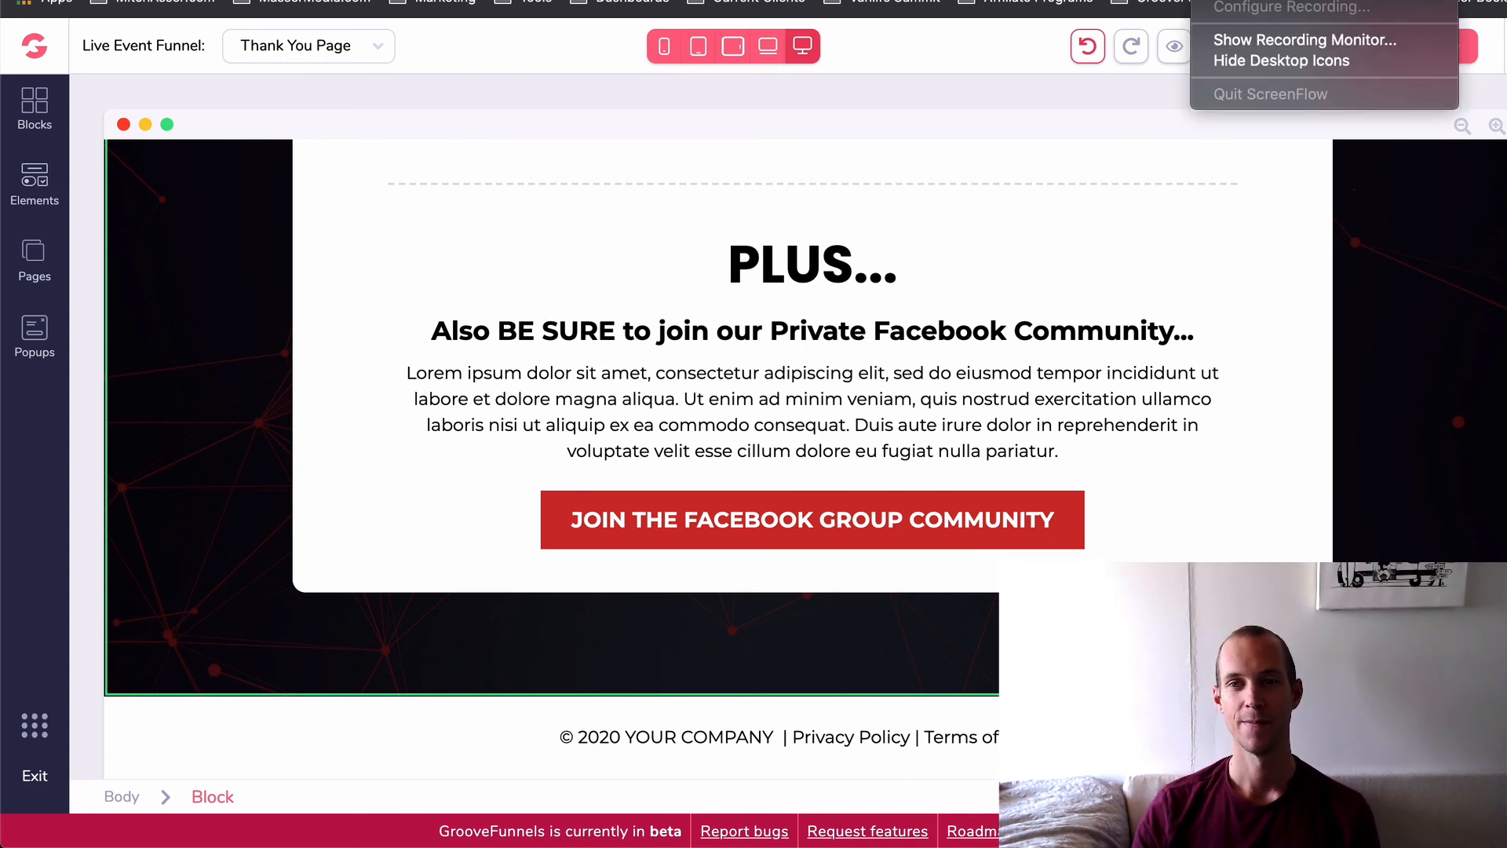